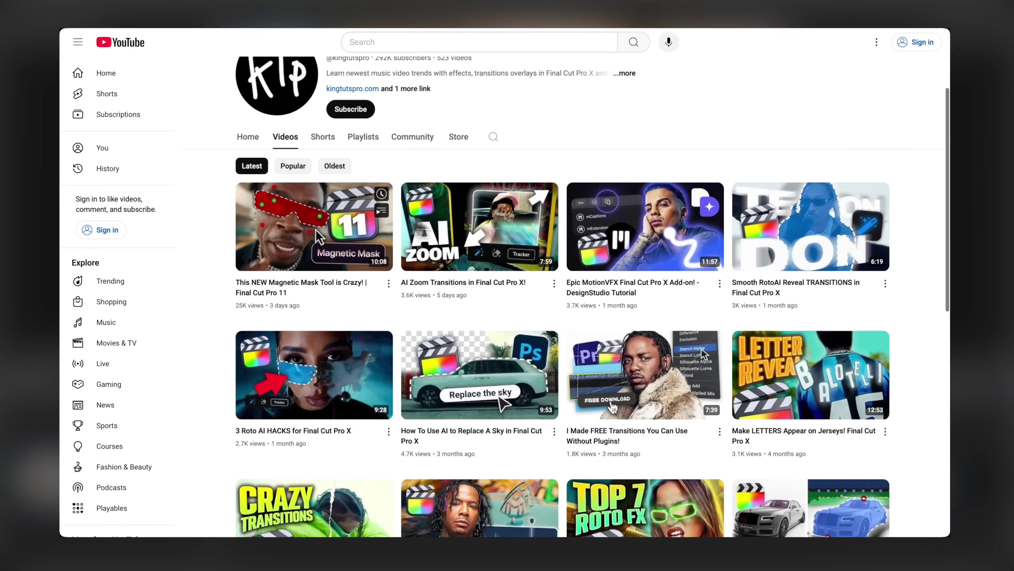
- Open the "This NEW Magnetic Mask Tool is Crazy! | Final Cut Pro 11" video and look over its page
{"action": "left_click", "coordinate": [310, 223]}
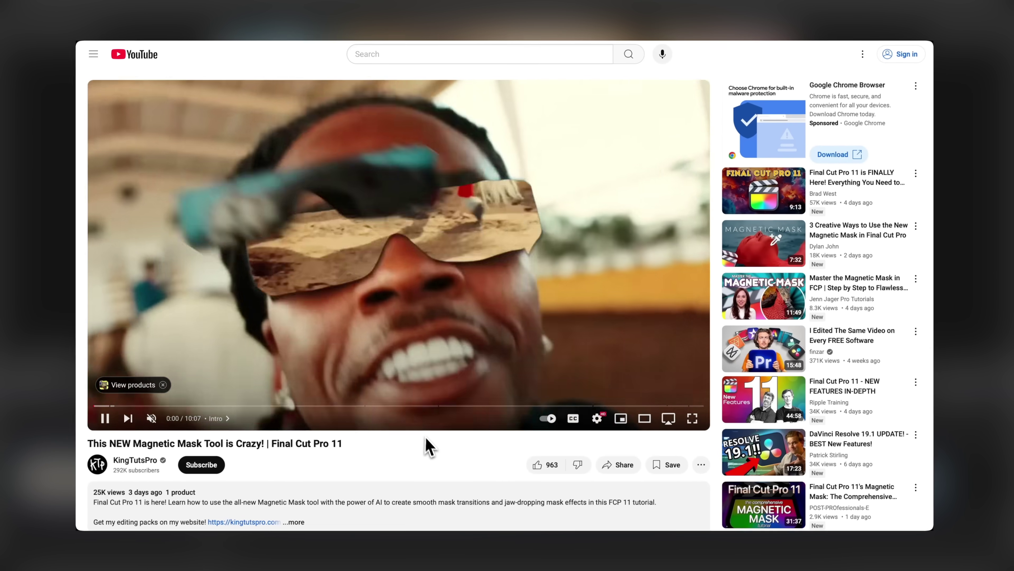
{"action": "scroll", "coordinate": [433, 439], "scroll_direction": "down", "scroll_amount": 8}
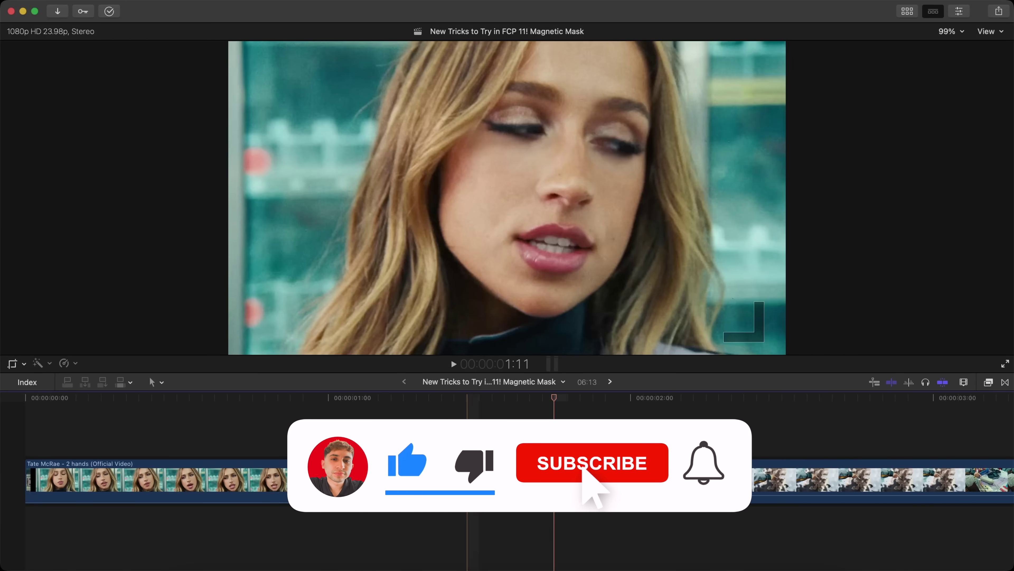
- In Final Cut Pro, duplicate the first timeline clip directly above itself as a connected clip
{"action": "key", "text": "space"}
{"action": "left_click", "coordinate": [114, 468]}
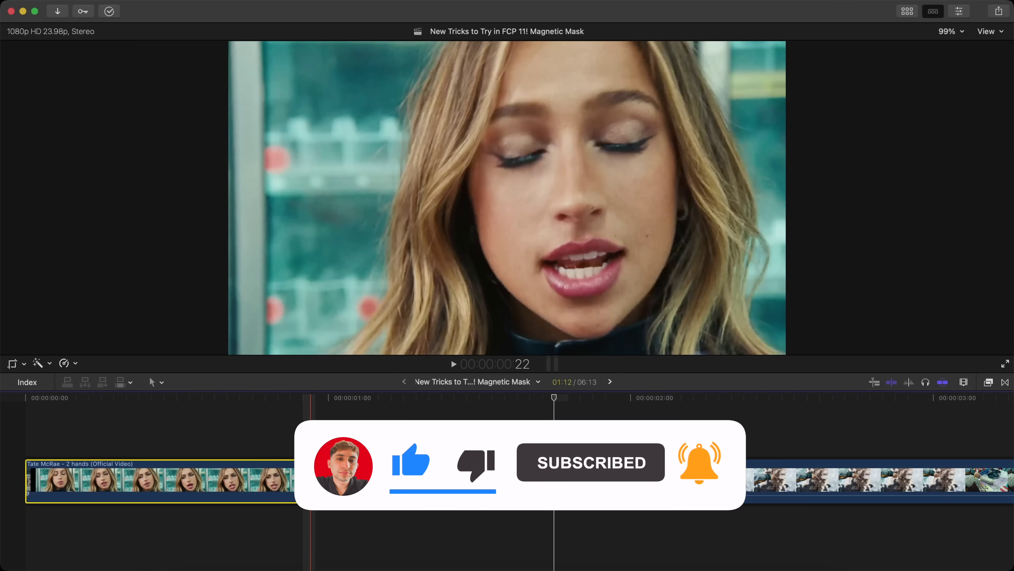
{"action": "scroll", "coordinate": [477, 486], "scroll_direction": "right", "scroll_amount": 2}
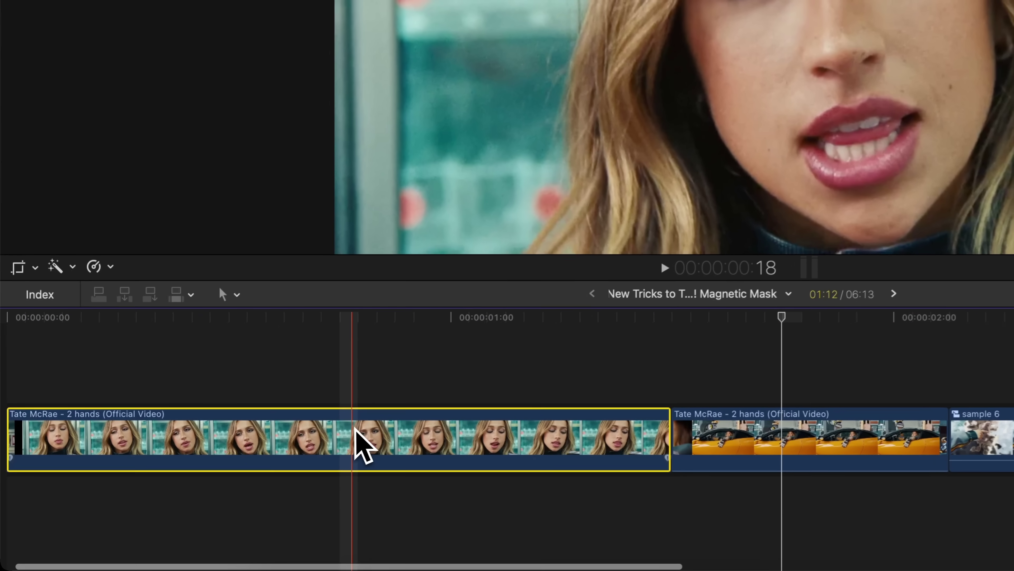
{"action": "scroll", "coordinate": [239, 485], "scroll_direction": "left", "scroll_amount": 2}
{"action": "left_click_drag", "start_coordinate": [322, 437], "coordinate": [330, 379]}
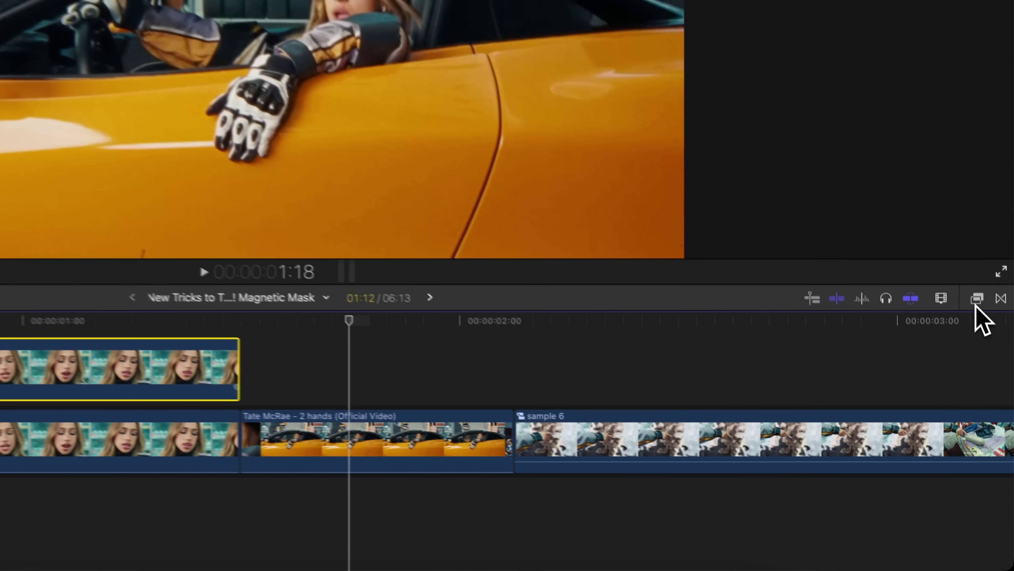
- Apply the Magnetic Mask effect from Masks and Keying to the duplicated upper clip
{"action": "left_click", "coordinate": [1013, 377]}
{"action": "left_click", "coordinate": [699, 405]}
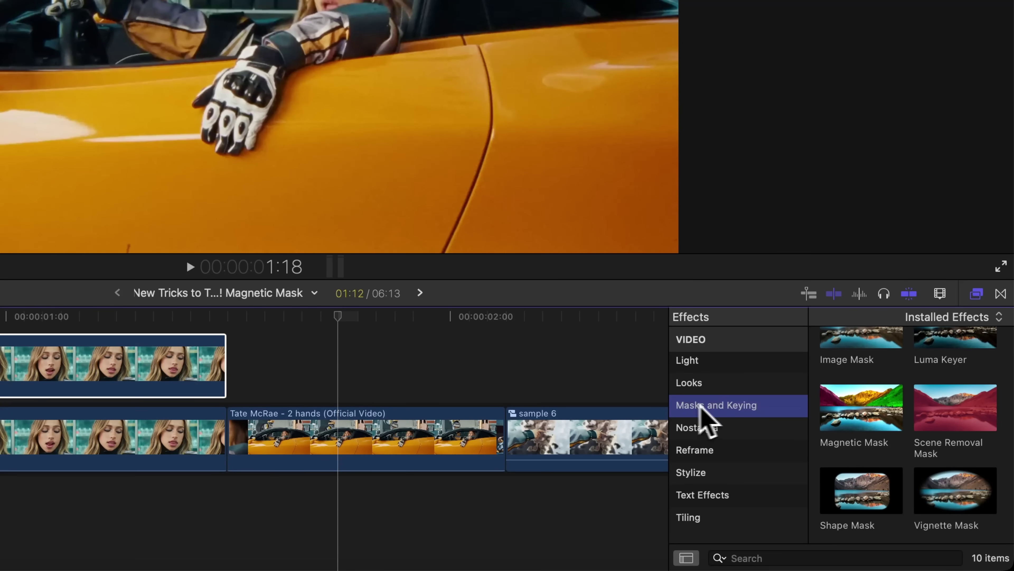
{"action": "left_click_drag", "start_coordinate": [842, 414], "coordinate": [0, 376]}
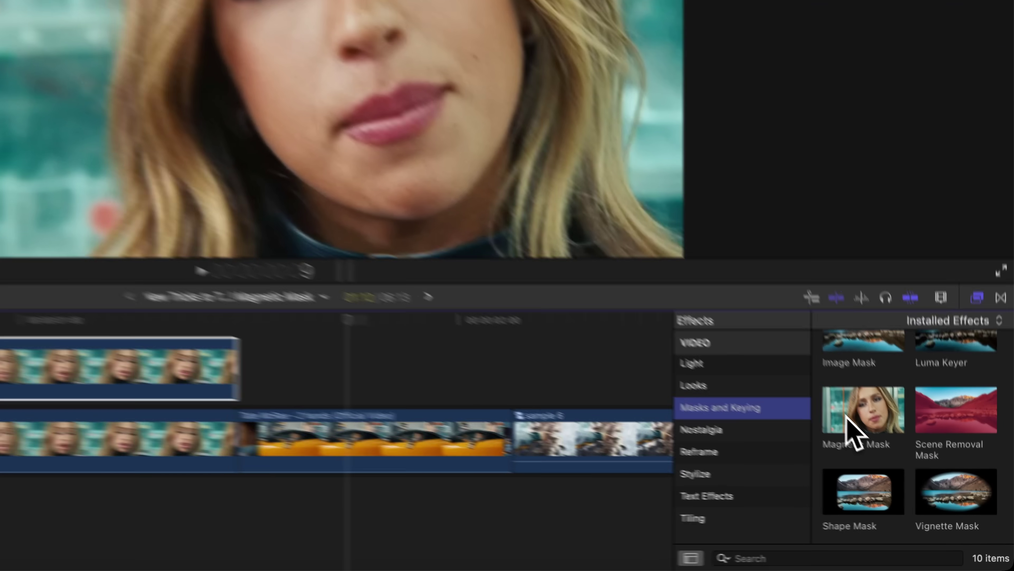
{"action": "left_click_drag", "start_coordinate": [259, 444], "coordinate": [186, 425]}
- Mask the woman near the end of the upper clip, analyze the mask backward, and finish the mask editing
{"action": "left_click", "coordinate": [410, 398]}
{"action": "left_click_drag", "start_coordinate": [404, 397], "coordinate": [482, 414]}
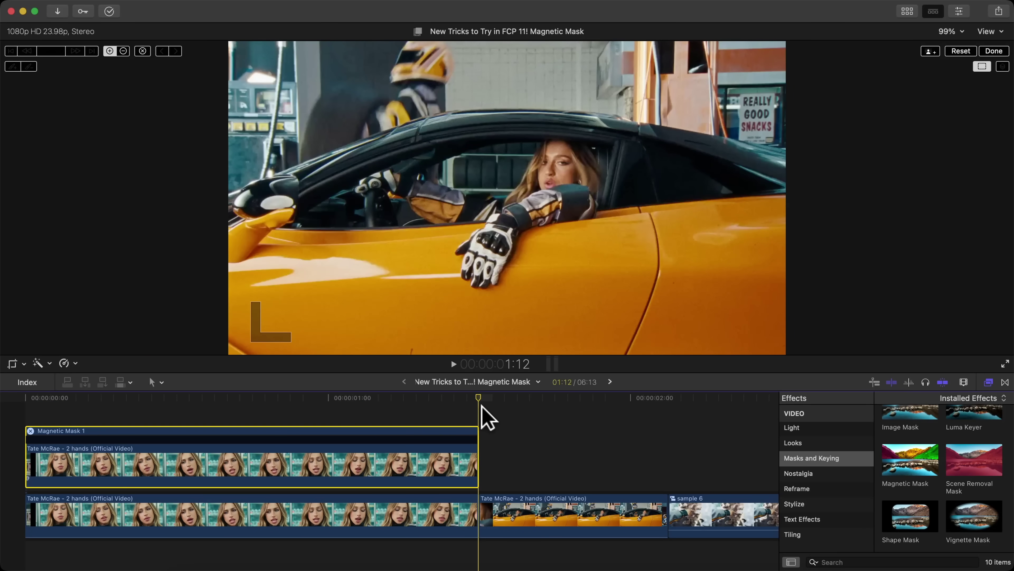
{"action": "key", "text": "Left"}
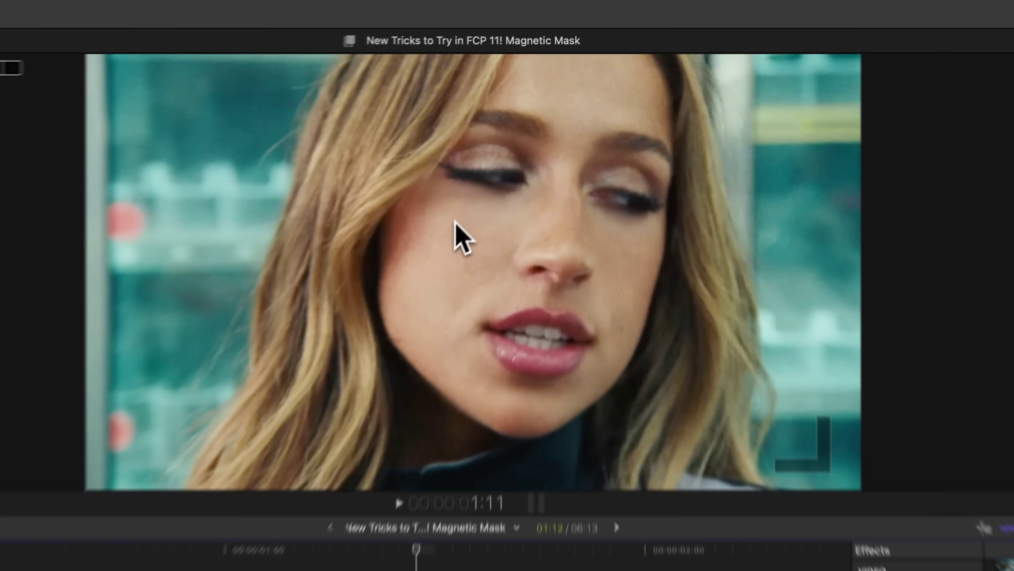
{"action": "left_click", "coordinate": [494, 160]}
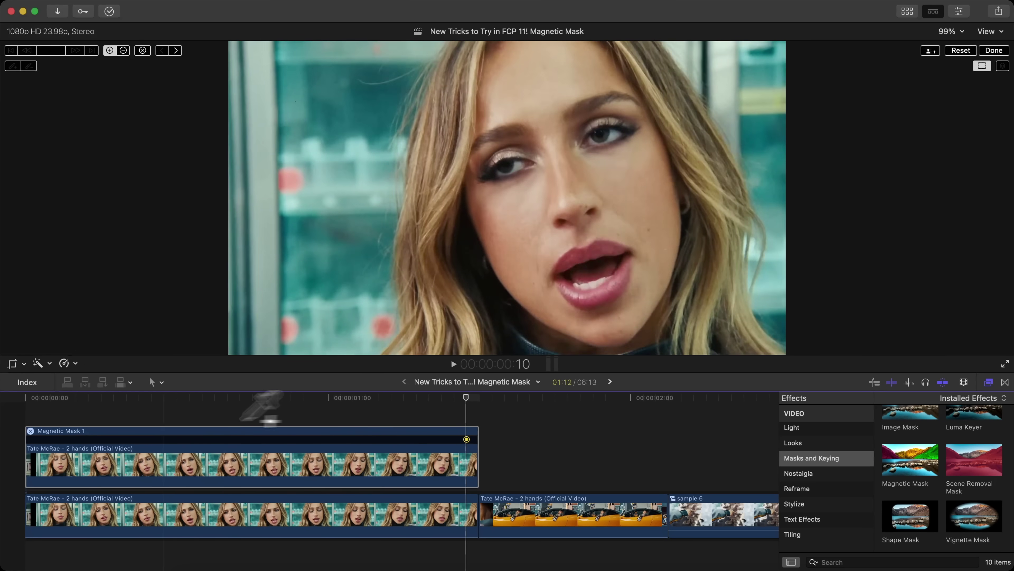
{"action": "left_click", "coordinate": [27, 50]}
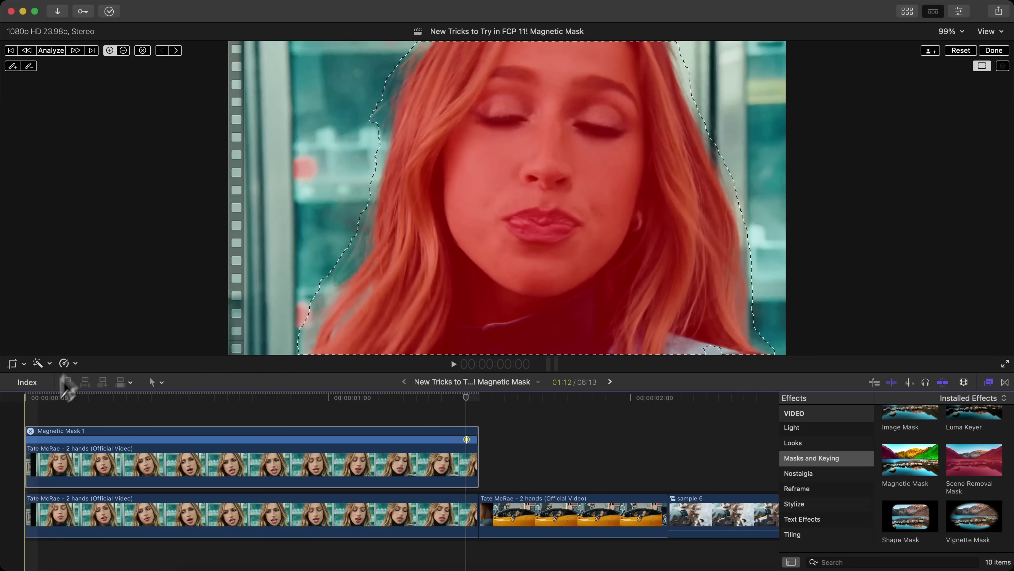
{"action": "left_click", "coordinate": [72, 416]}
{"action": "left_click", "coordinate": [994, 51]}
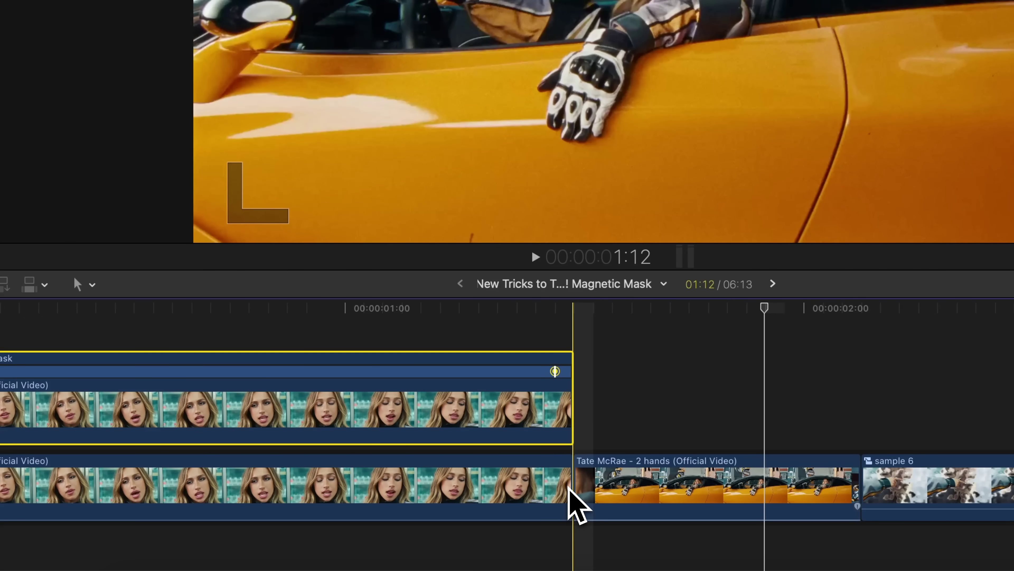
- Trim the end of the lower first clip so the yellow car clip begins at 00:00:01:04
{"action": "left_click_drag", "start_coordinate": [569, 487], "coordinate": [419, 500]}
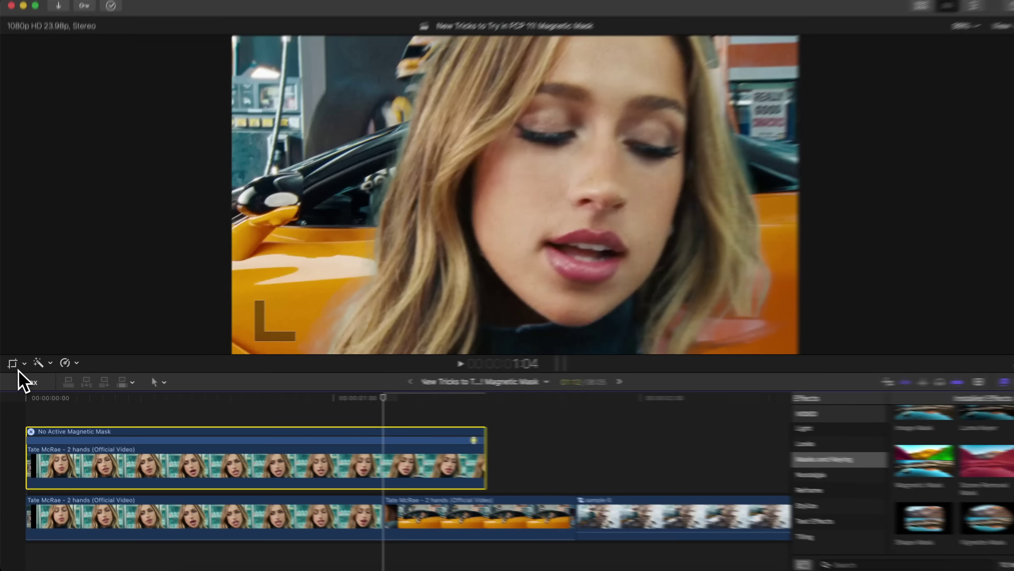
- Apply a Ken Burns crop to the masked clip, with a very small end frame in the image's upper-right corner
{"action": "left_click", "coordinate": [11, 363]}
{"action": "left_click", "coordinate": [541, 339]}
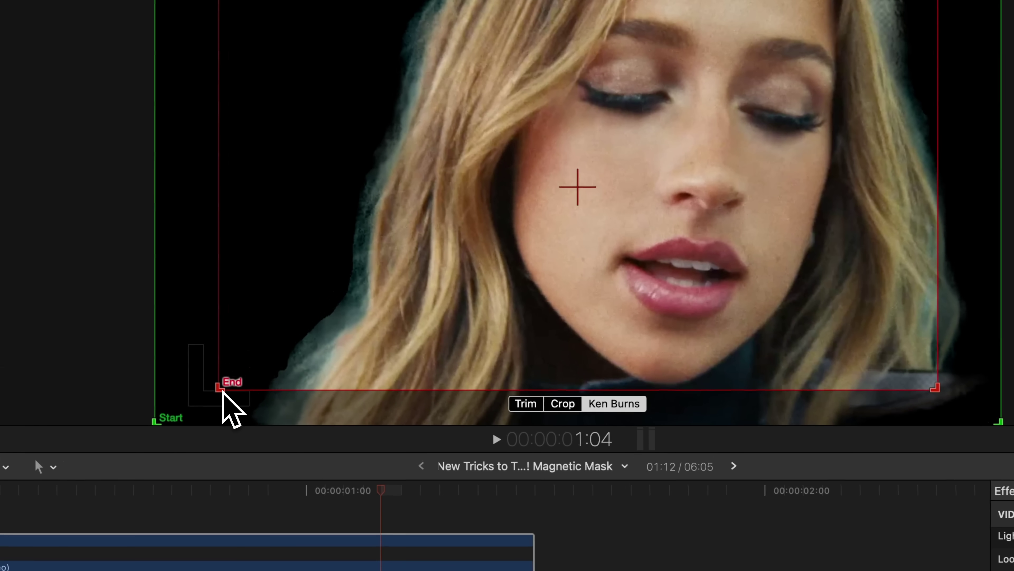
{"action": "left_click_drag", "start_coordinate": [273, 332], "coordinate": [609, 173]}
{"action": "left_click_drag", "start_coordinate": [831, 60], "coordinate": [229, 89]}
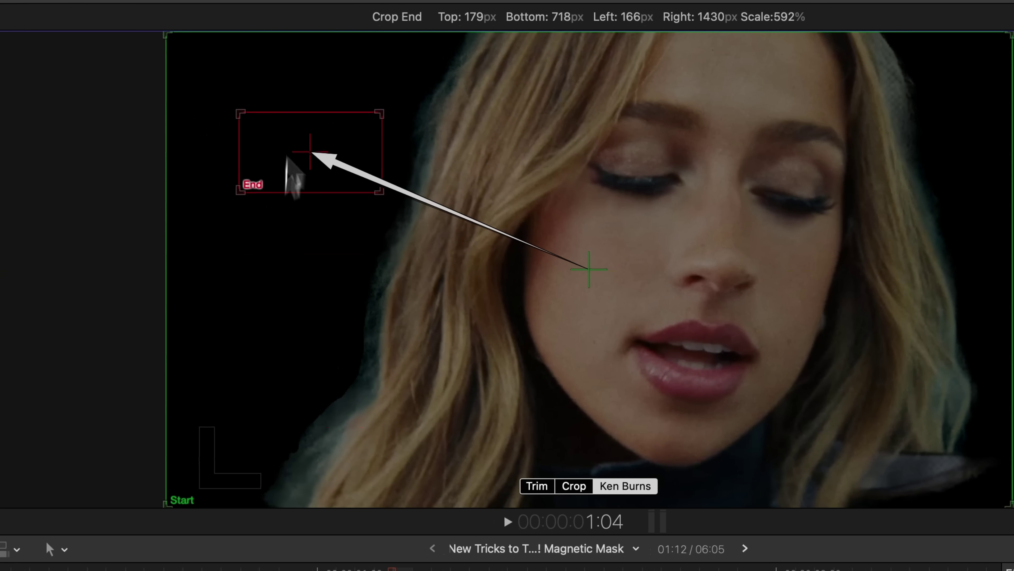
{"action": "left_click_drag", "start_coordinate": [251, 138], "coordinate": [915, 117]}
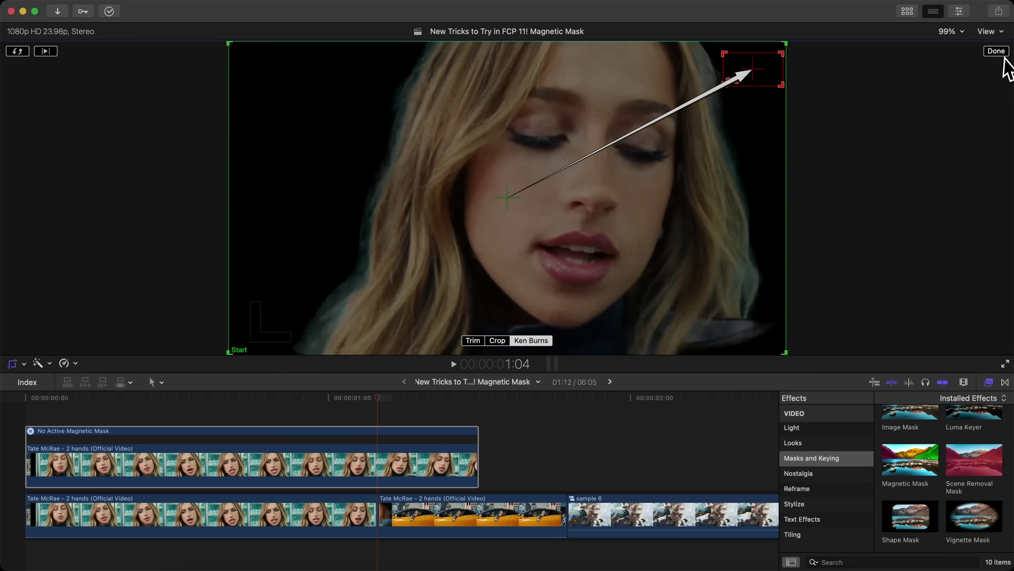
{"action": "left_click", "coordinate": [998, 51]}
- Play the transition from the beginning and check how the masked close-up moves over the lower clip
{"action": "key", "text": "Home"}
{"action": "key", "text": "space"}
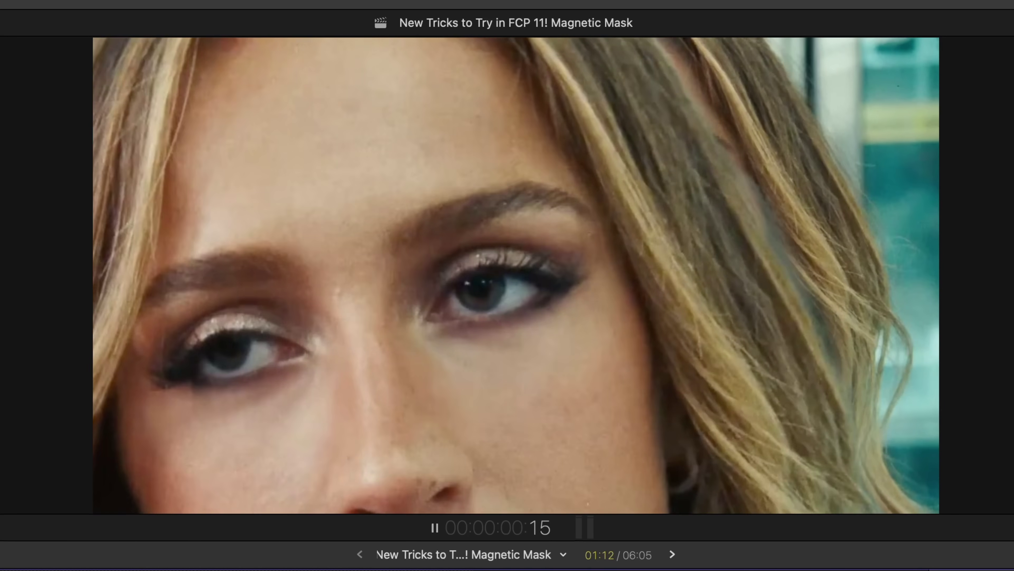
{"action": "key", "text": "space"}
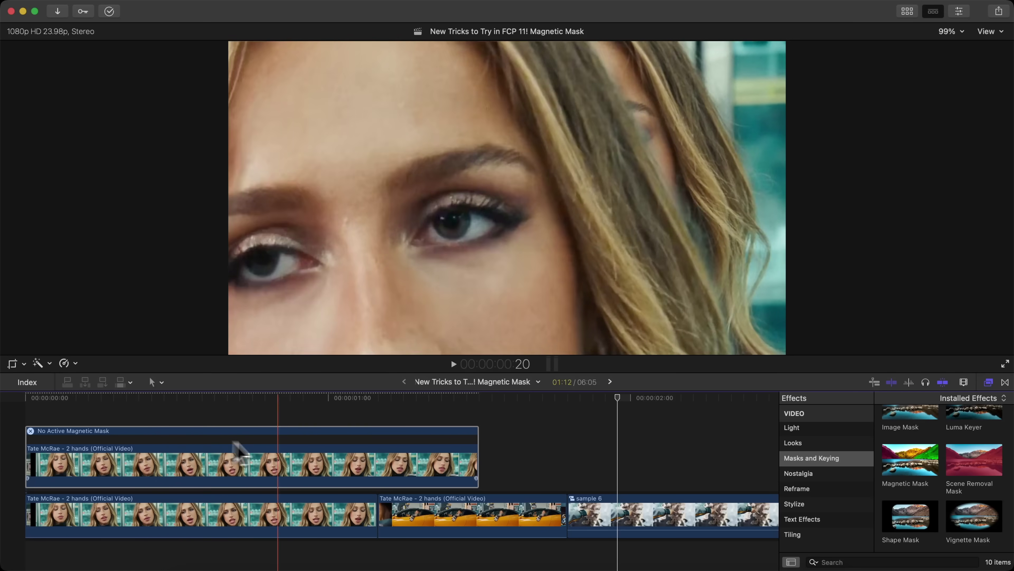
{"action": "key", "text": "space"}
{"action": "key", "text": "space"}
{"action": "key", "text": "space"}
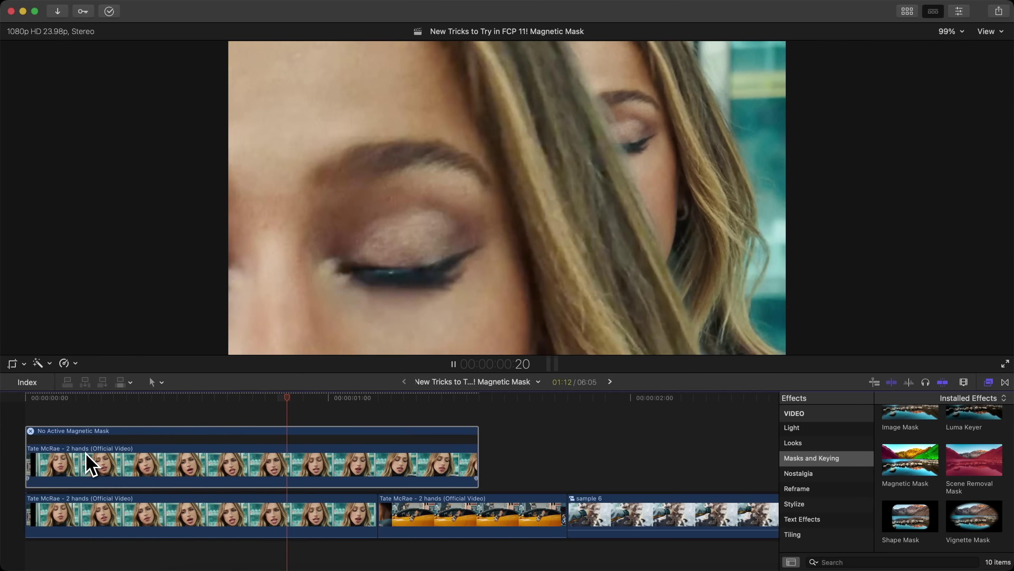
{"action": "key", "text": "space"}
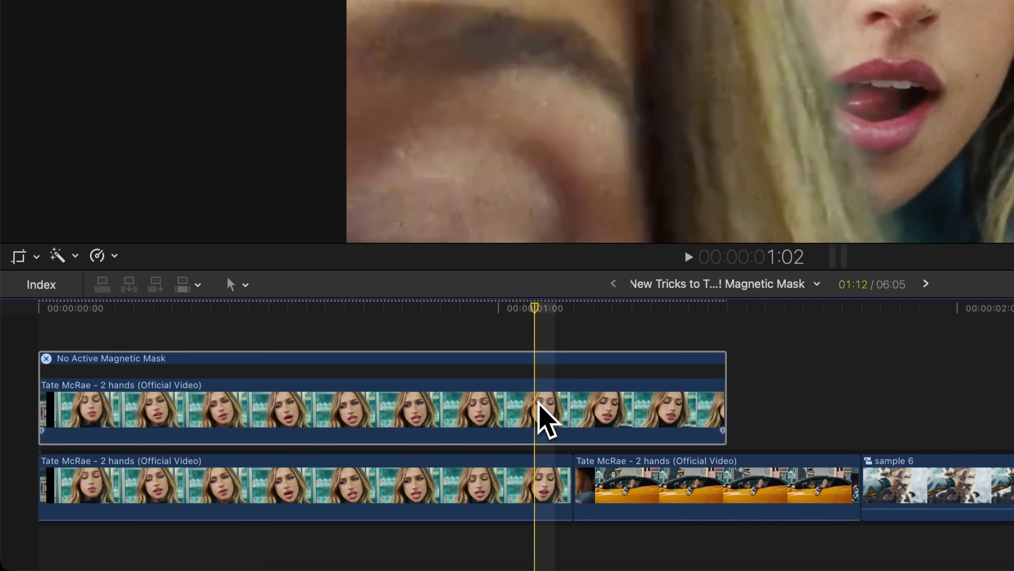
- Split the masked upper clip at 00:00:00:15 and 00:00:01:02, and play it back
{"action": "left_click", "coordinate": [355, 460]}
{"action": "key", "text": "super+b"}
{"action": "key", "text": "super+b"}
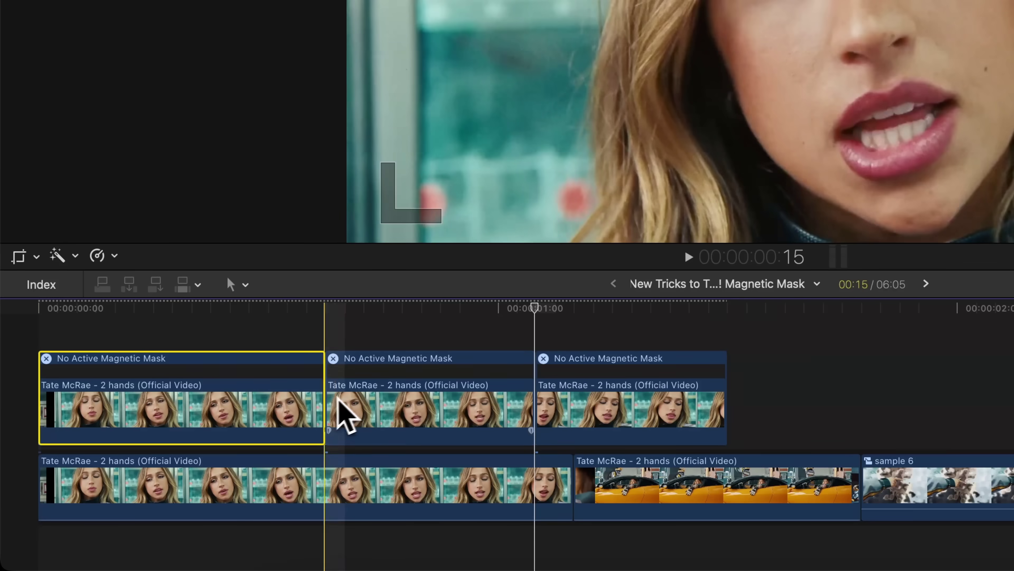
{"action": "key", "text": "space"}
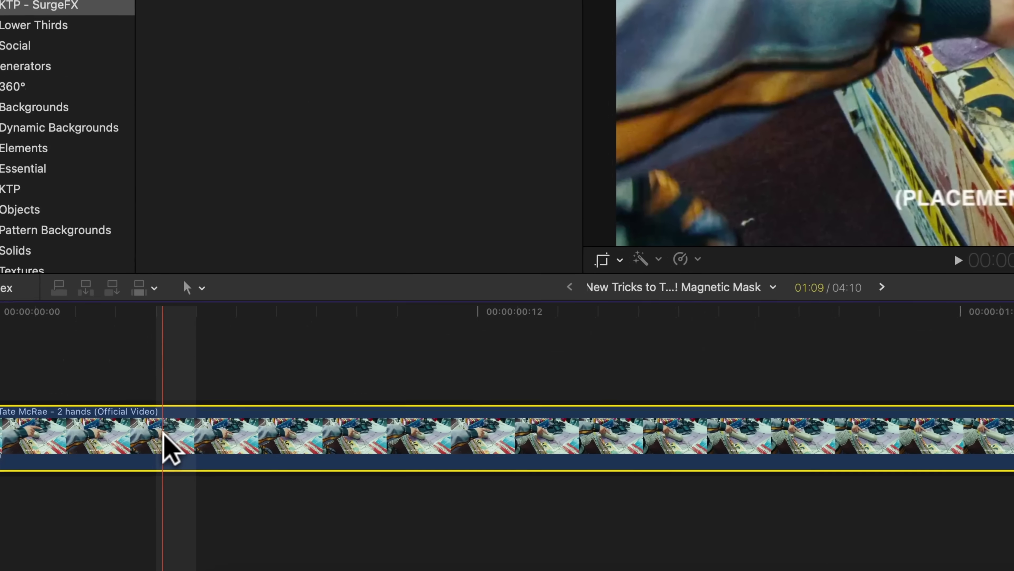
- Duplicate the clip of the hand and speaker above itself and apply the Magnetic Mask effect to the copy
{"action": "left_click_drag", "start_coordinate": [142, 455], "coordinate": [138, 442]}
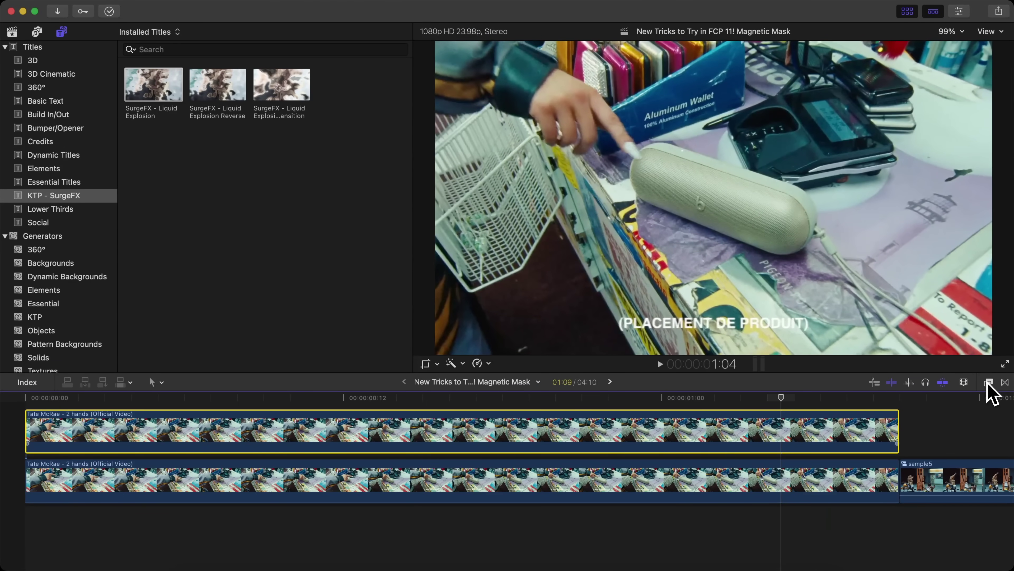
{"action": "left_click", "coordinate": [988, 382]}
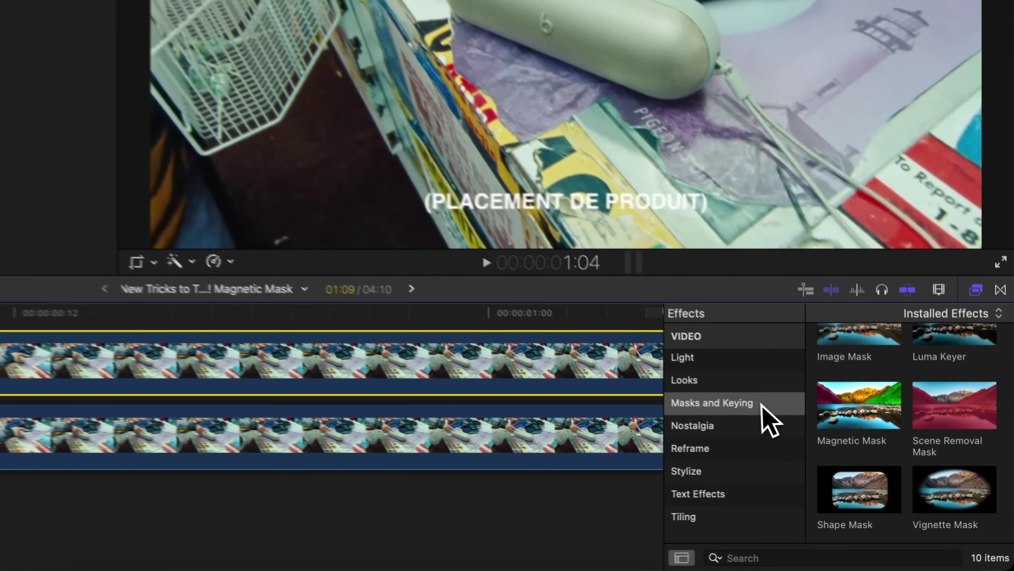
{"action": "left_click", "coordinate": [731, 404]}
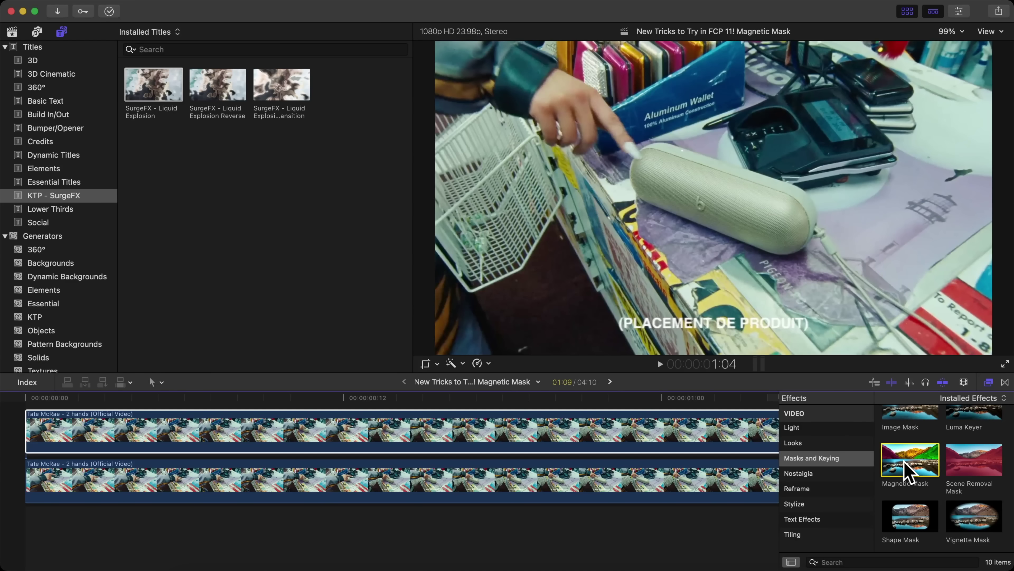
{"action": "left_click_drag", "start_coordinate": [848, 406], "coordinate": [322, 392]}
{"action": "left_click", "coordinate": [989, 382]}
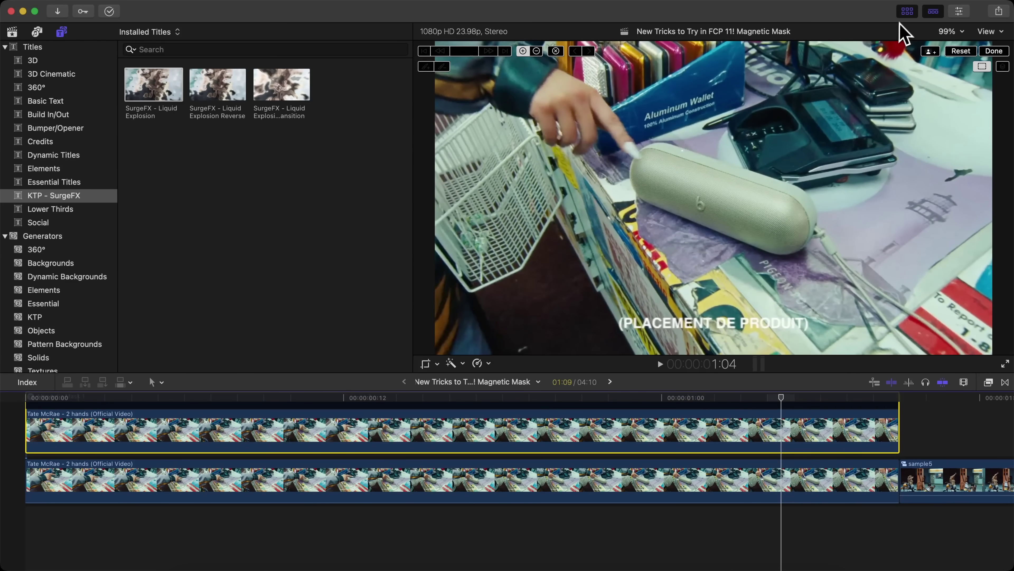
{"action": "left_click", "coordinate": [907, 11]}
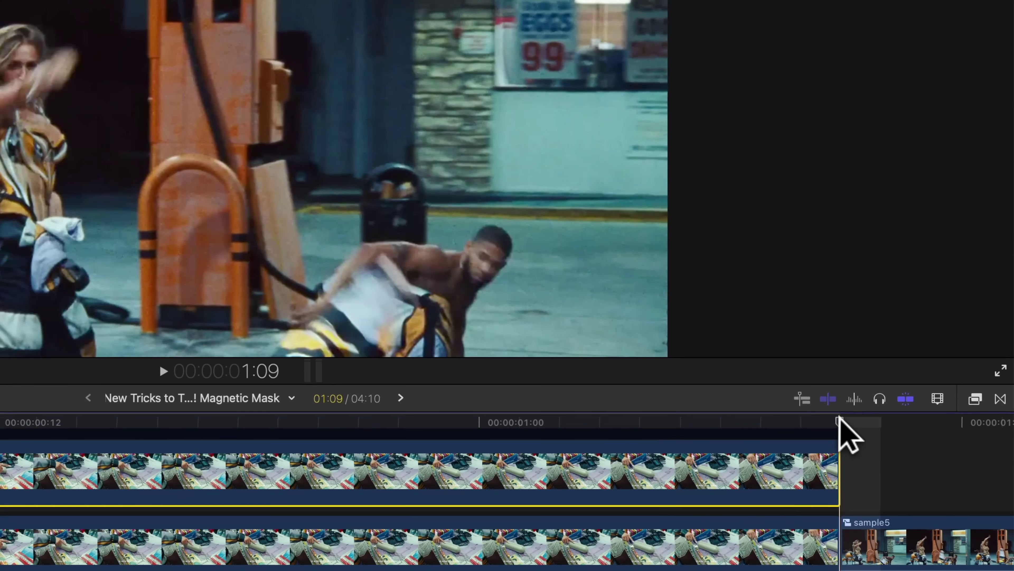
- Mask the Beats speaker on the clip's last frame, excluding the surrounding tabletop, and analyze the mask backward
{"action": "left_click", "coordinate": [911, 437]}
{"action": "key", "text": "Left"}
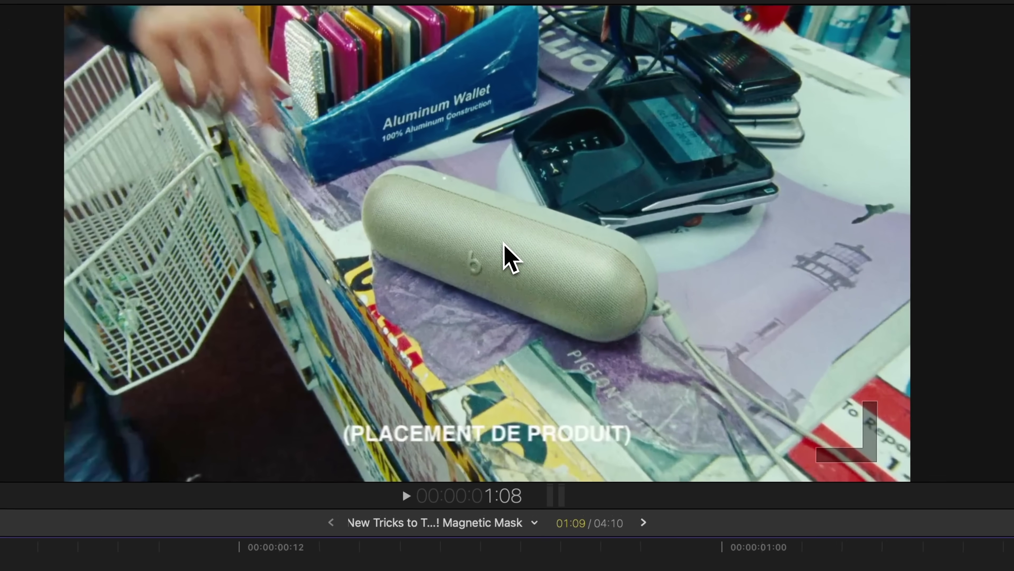
{"action": "left_click", "coordinate": [503, 242]}
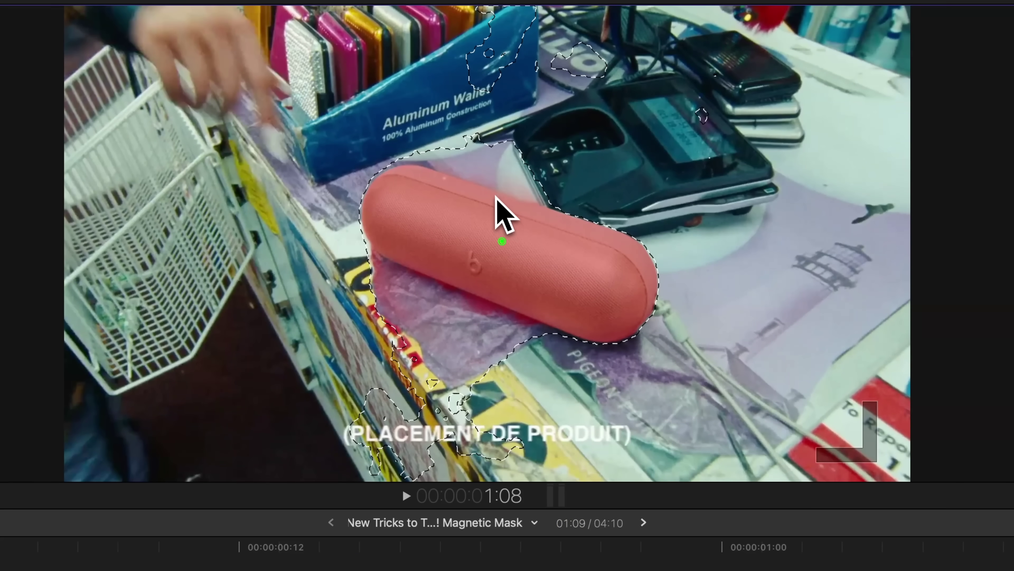
{"action": "left_click", "coordinate": [434, 309], "text": "alt"}
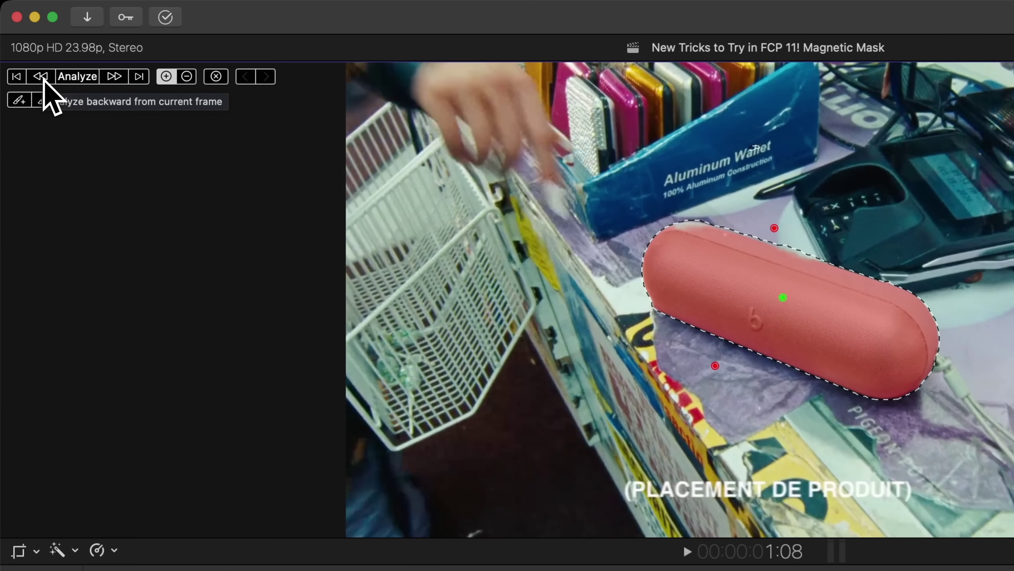
{"action": "left_click", "coordinate": [43, 78]}
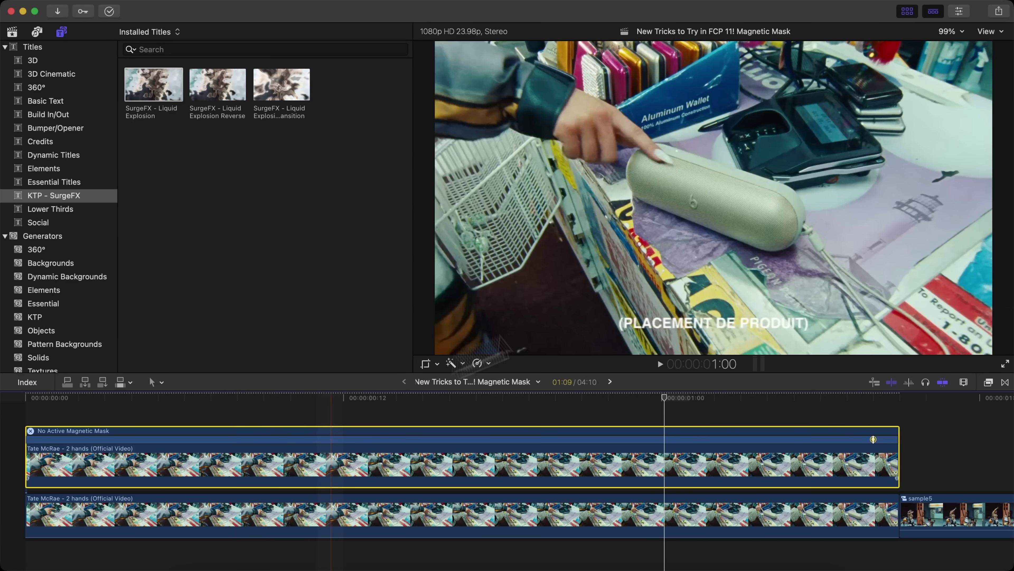
- Hide the titles browser and duplicate the masked speaker clip to add a third timeline layer
{"action": "left_click", "coordinate": [907, 11]}
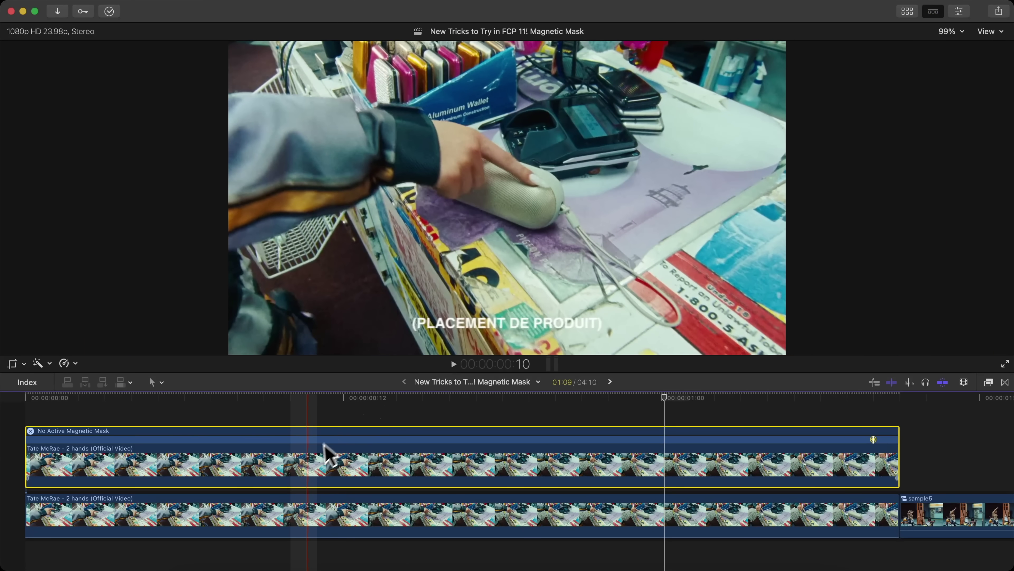
{"action": "left_click_drag", "start_coordinate": [310, 460], "coordinate": [310, 430]}
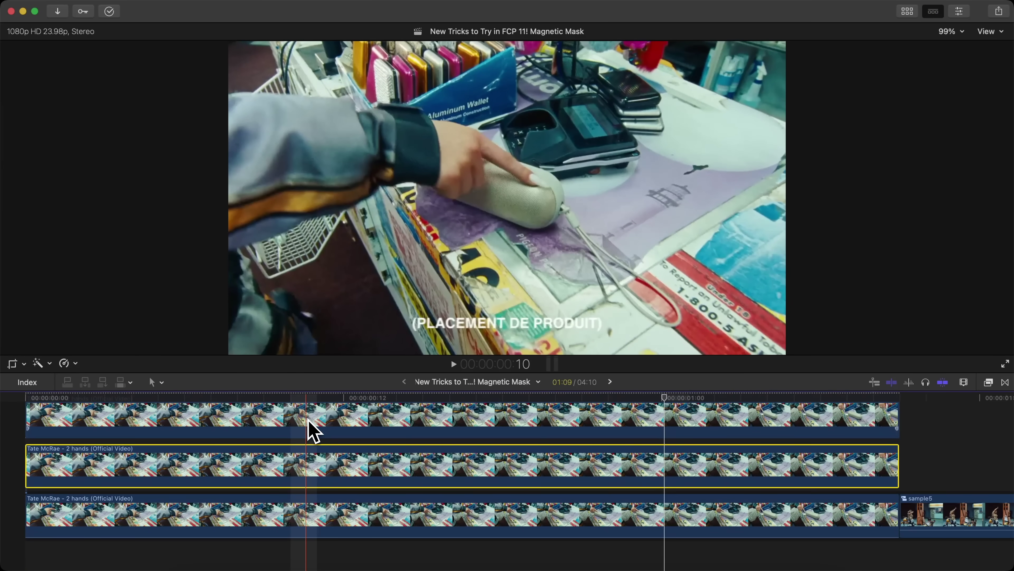
- Enable mask editing for Magnetic Mask 1 on the top copy of the clip and reset the mask
{"action": "left_click", "coordinate": [959, 11]}
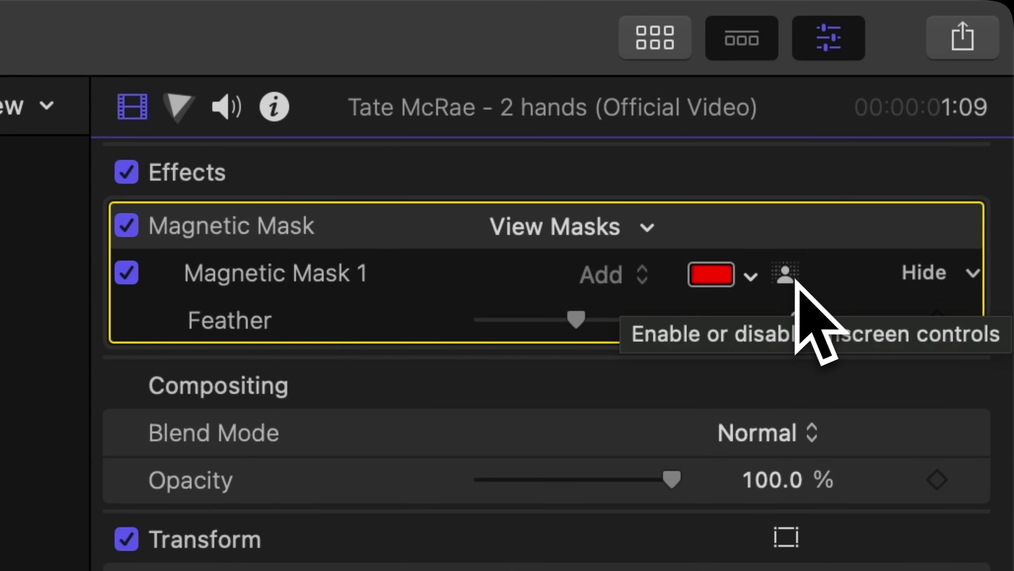
{"action": "left_click", "coordinate": [946, 82]}
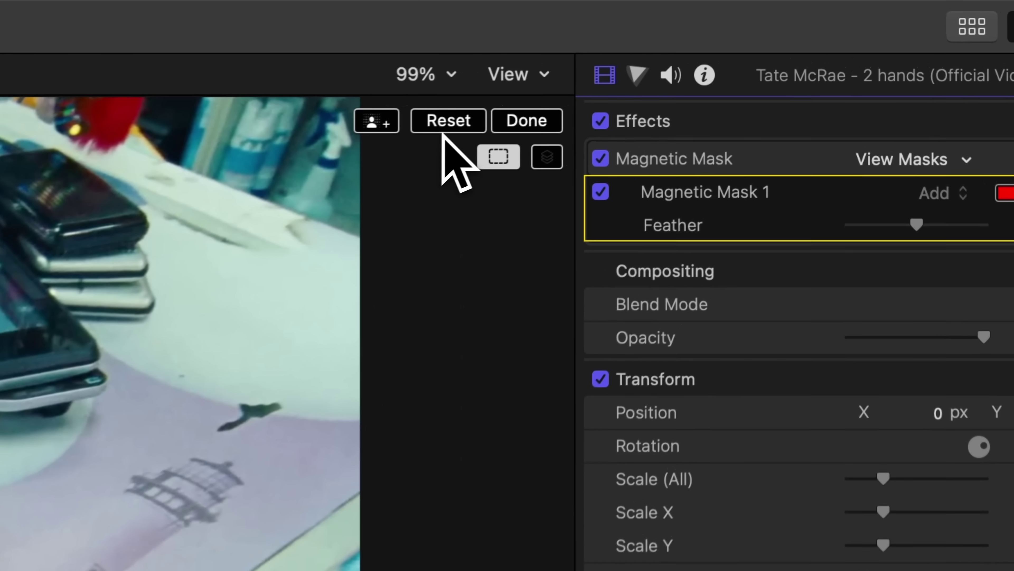
{"action": "left_click", "coordinate": [685, 52]}
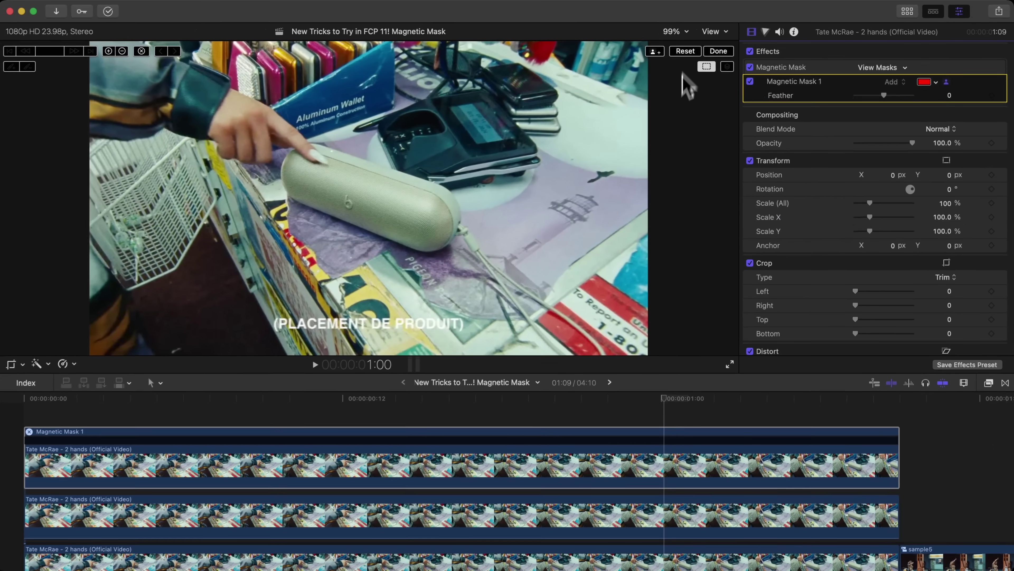
- Mask the hand and sleeve on the clip's first frame, excluding the wallet box and dark floor, and analyze the mask forward
{"action": "left_click", "coordinate": [26, 398]}
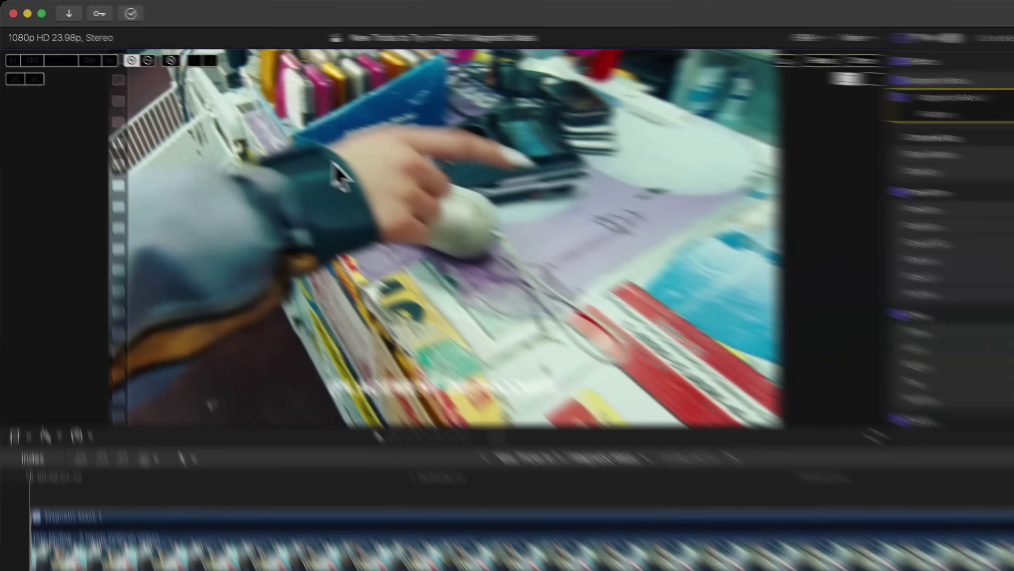
{"action": "left_click", "coordinate": [663, 327]}
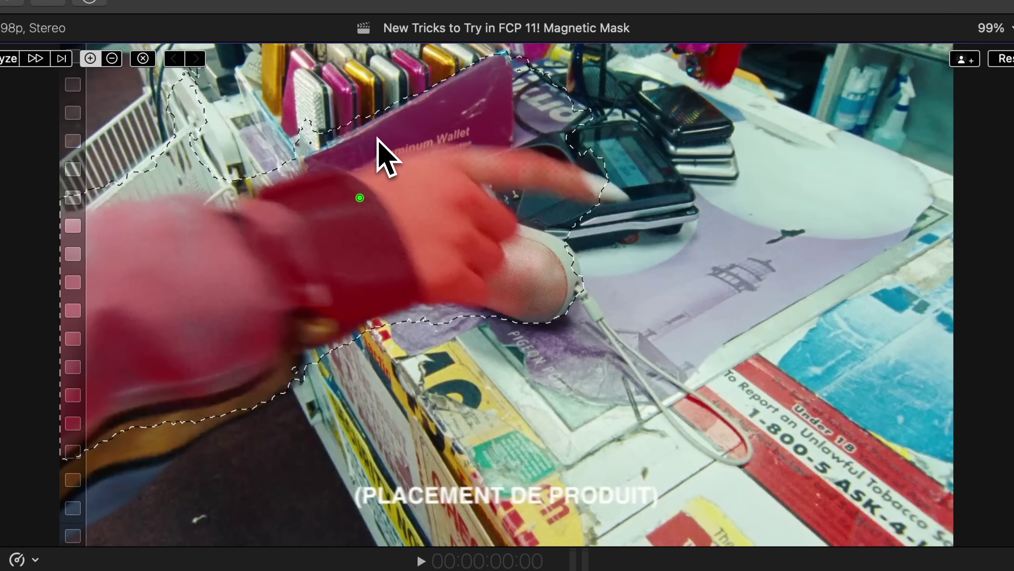
{"action": "left_click", "coordinate": [394, 128], "text": "alt"}
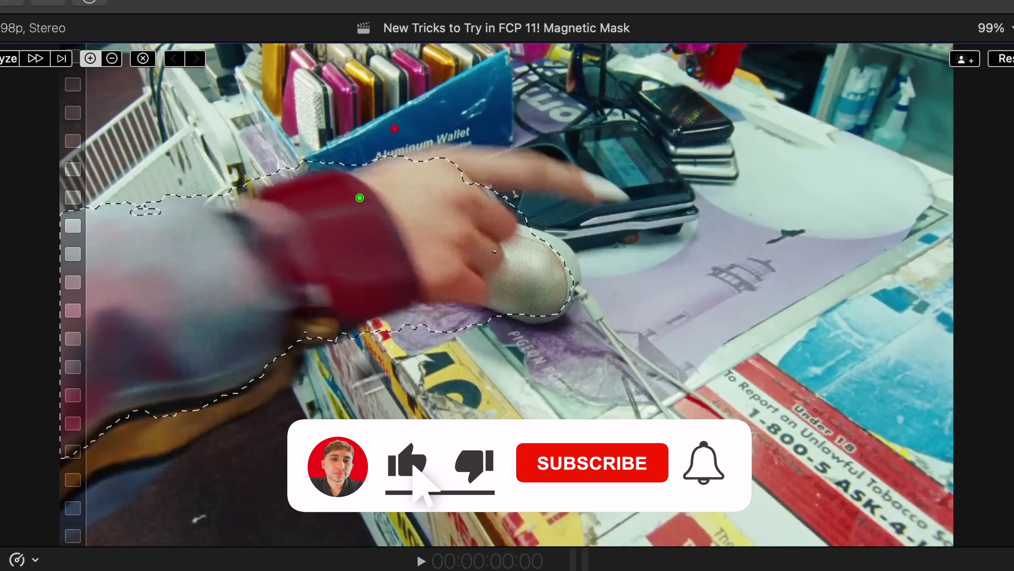
{"action": "left_click", "coordinate": [147, 443]}
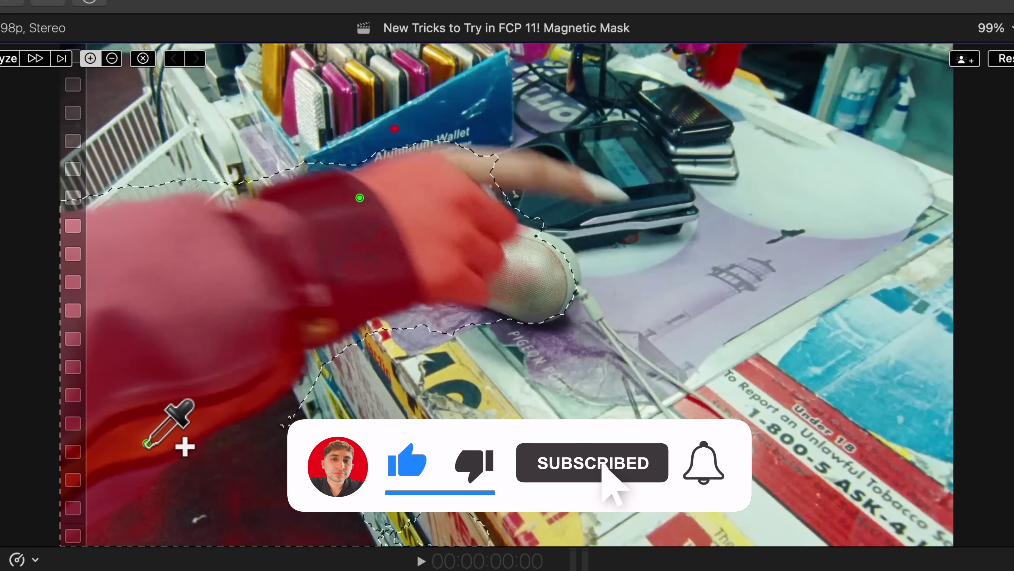
{"action": "left_click", "coordinate": [217, 506], "text": "alt"}
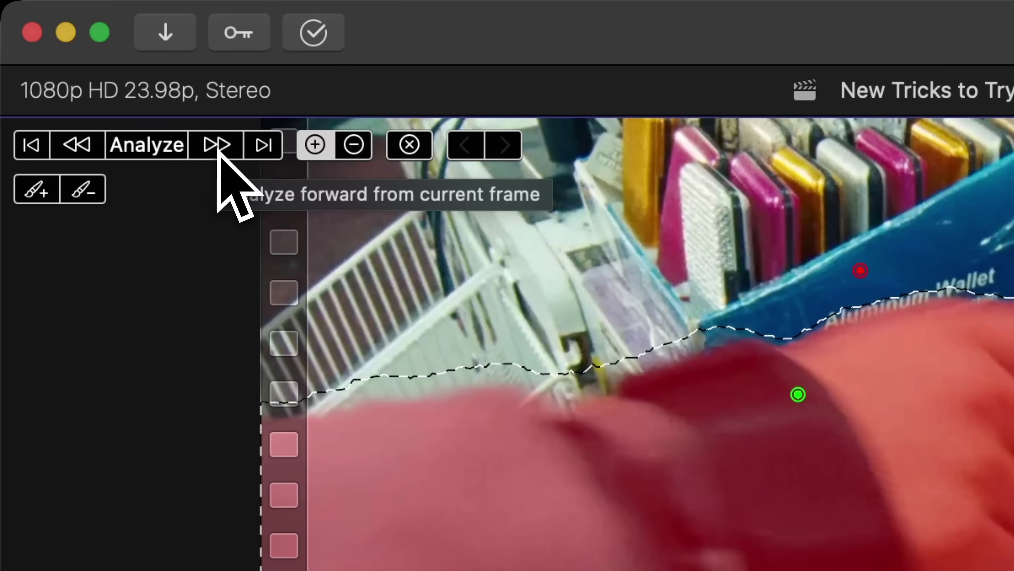
{"action": "left_click", "coordinate": [217, 150]}
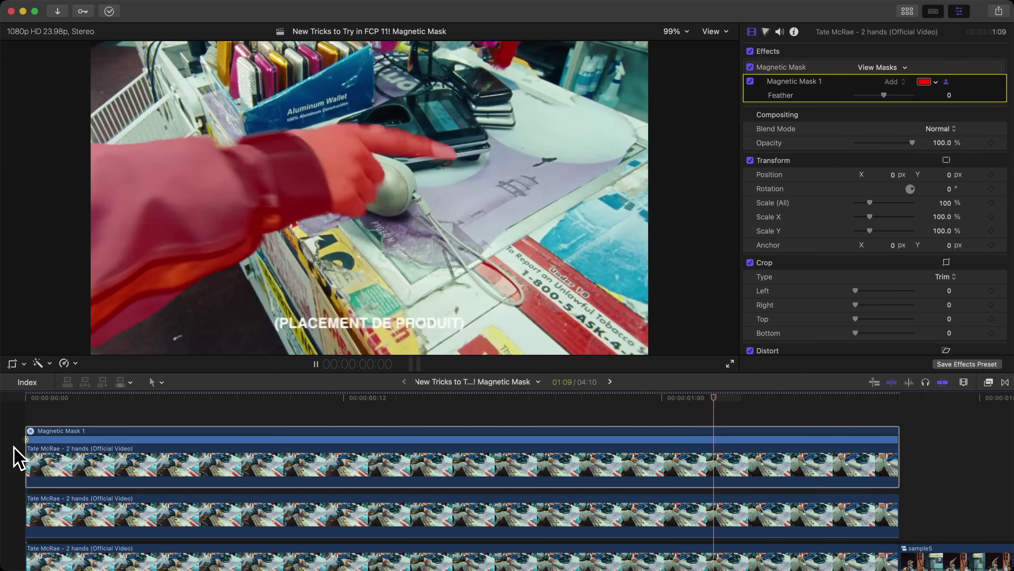
- Play back the analyzed hand mask, finish mask editing, and review the isolated hand with the two lower clips disabled
{"action": "key", "text": "space"}
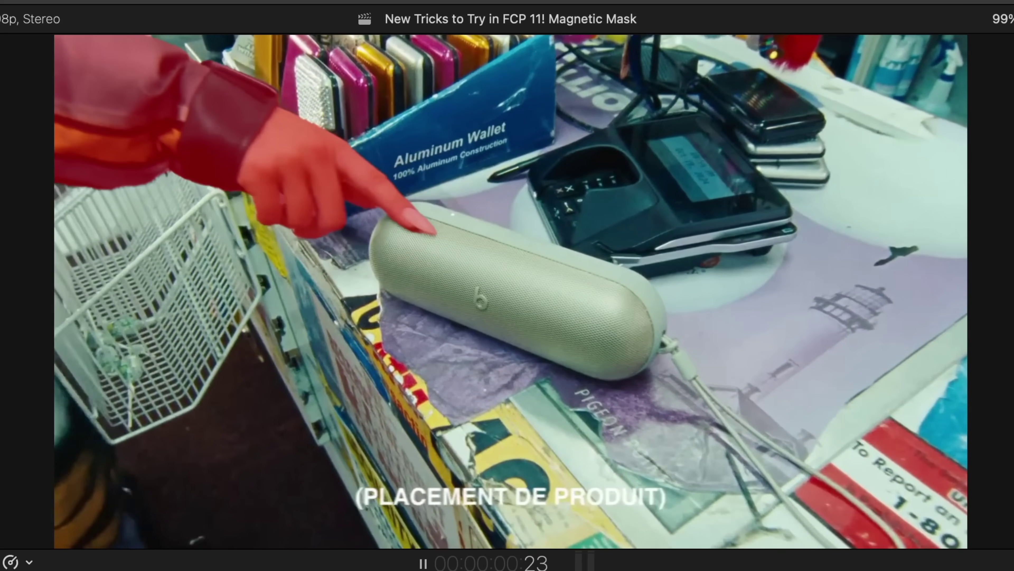
{"action": "key", "text": "space"}
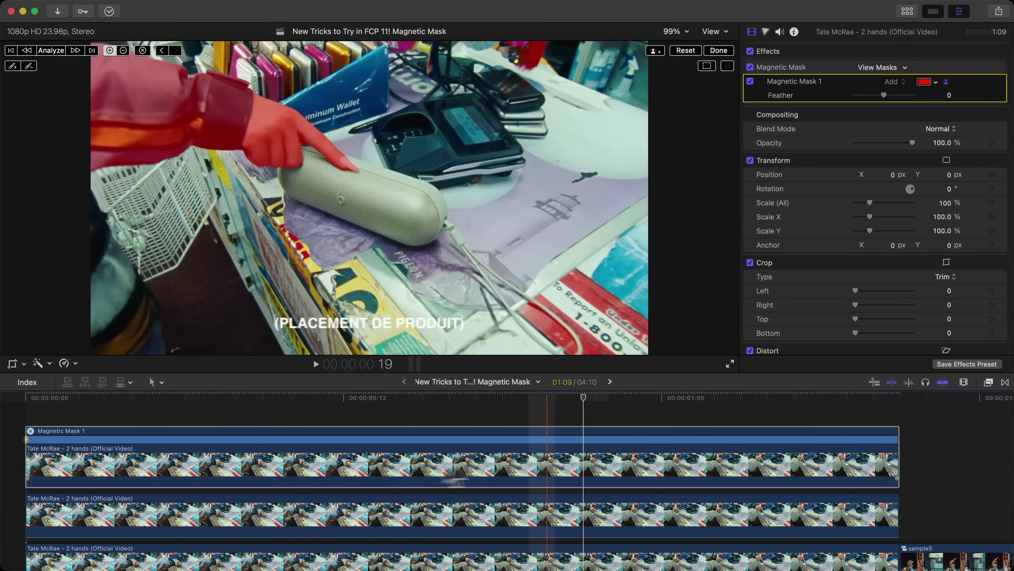
{"action": "left_click", "coordinate": [707, 397]}
{"action": "left_click", "coordinate": [718, 52]}
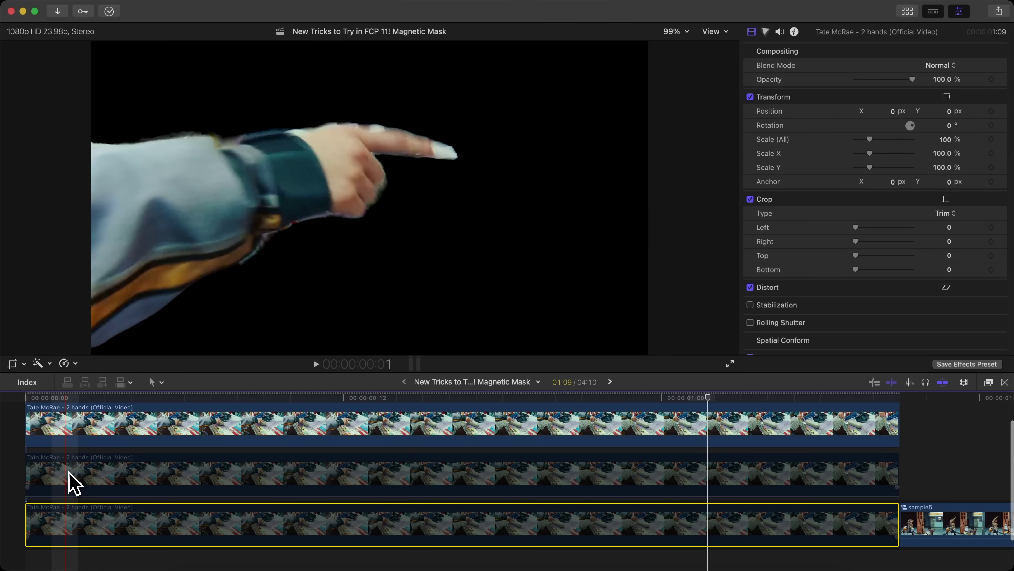
{"action": "key", "text": "space"}
{"action": "key", "text": "space"}
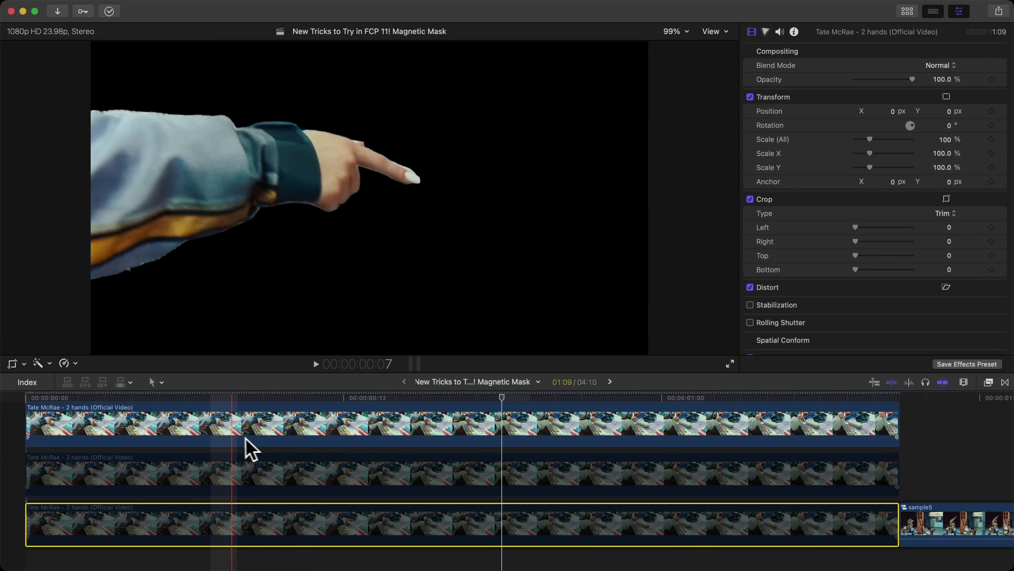
- Place the SurgeFX - Liquid Explosion Reverse title from KTP - SurgeFX between the two masked clips, aligned with their start
{"action": "left_click", "coordinate": [62, 32]}
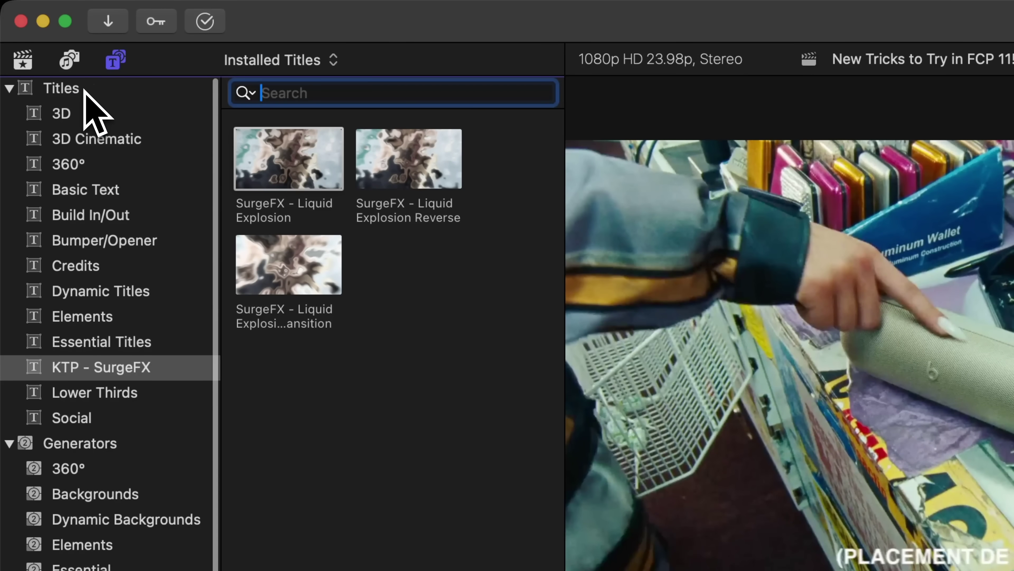
{"action": "left_click", "coordinate": [96, 91]}
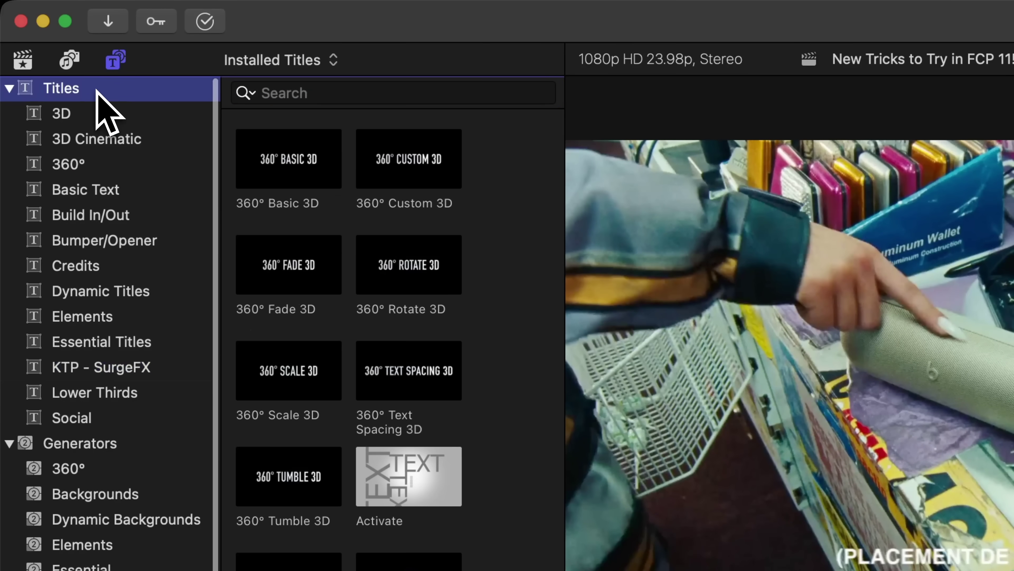
{"action": "left_click", "coordinate": [96, 367]}
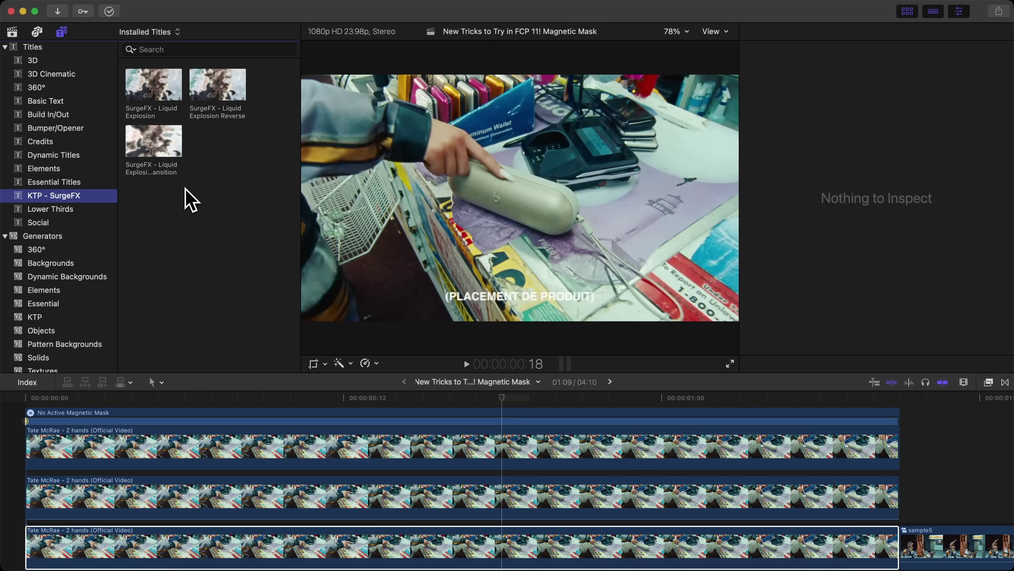
{"action": "left_click", "coordinate": [150, 92]}
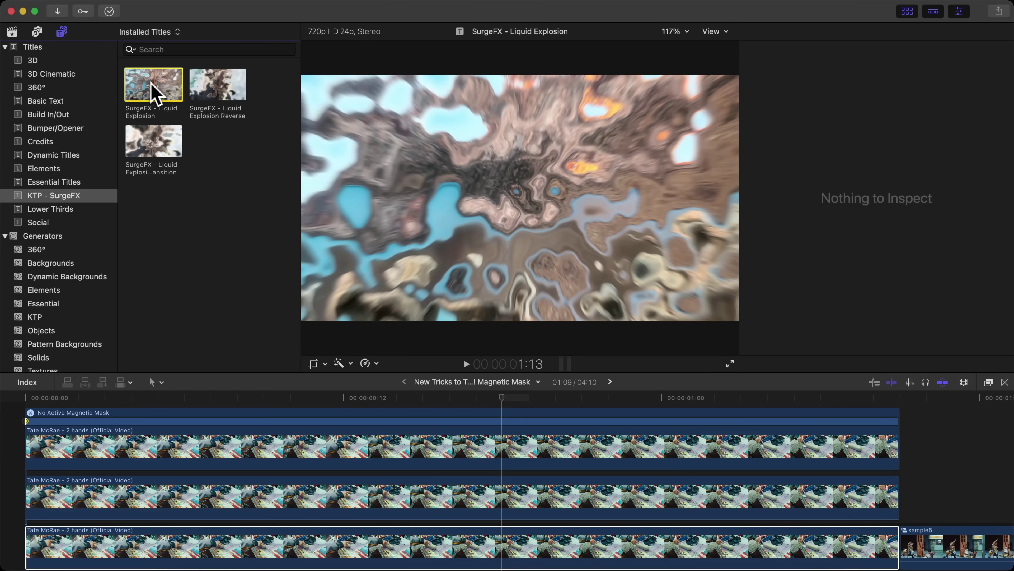
{"action": "left_click", "coordinate": [208, 90]}
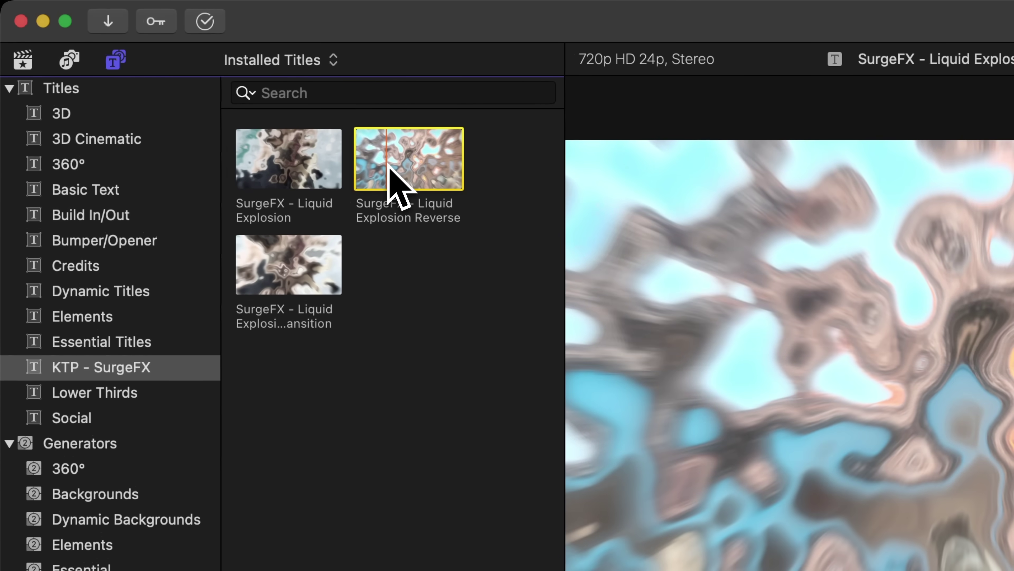
{"action": "left_click_drag", "start_coordinate": [388, 167], "coordinate": [246, 570]}
{"action": "left_click_drag", "start_coordinate": [135, 494], "coordinate": [134, 494]}
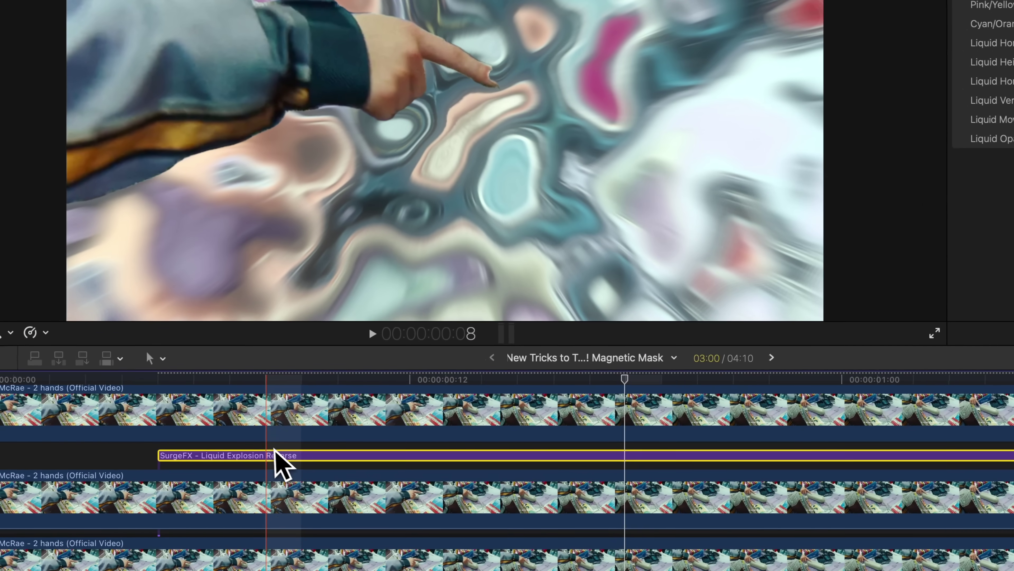
{"action": "left_click_drag", "start_coordinate": [221, 493], "coordinate": [204, 493]}
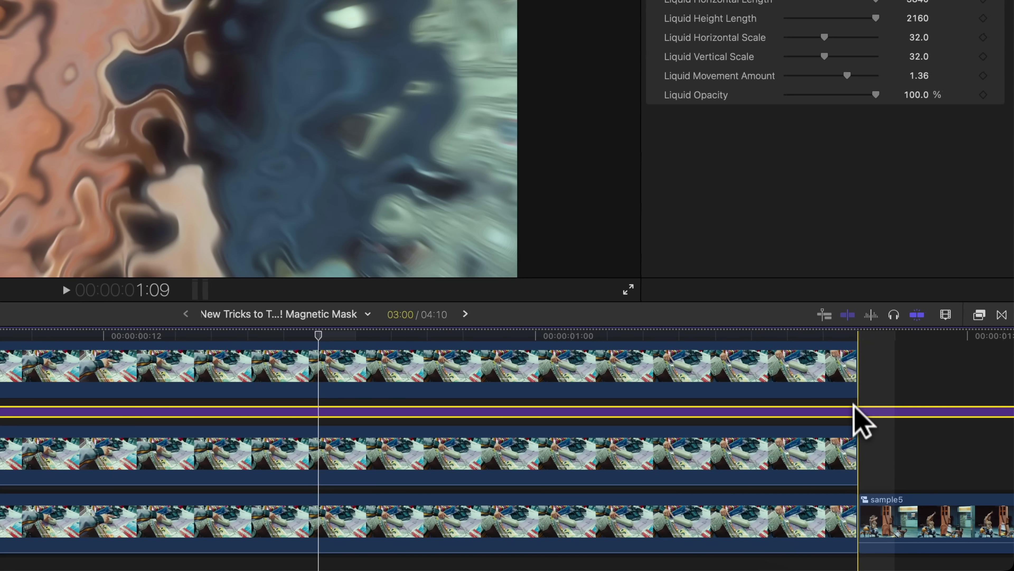
- Trim the Liquid Explosion Reverse title to the end of the stacked clips and play back the effect
{"action": "key", "text": "super+b"}
{"action": "left_click", "coordinate": [886, 480]}
{"action": "key", "text": "BackSpace"}
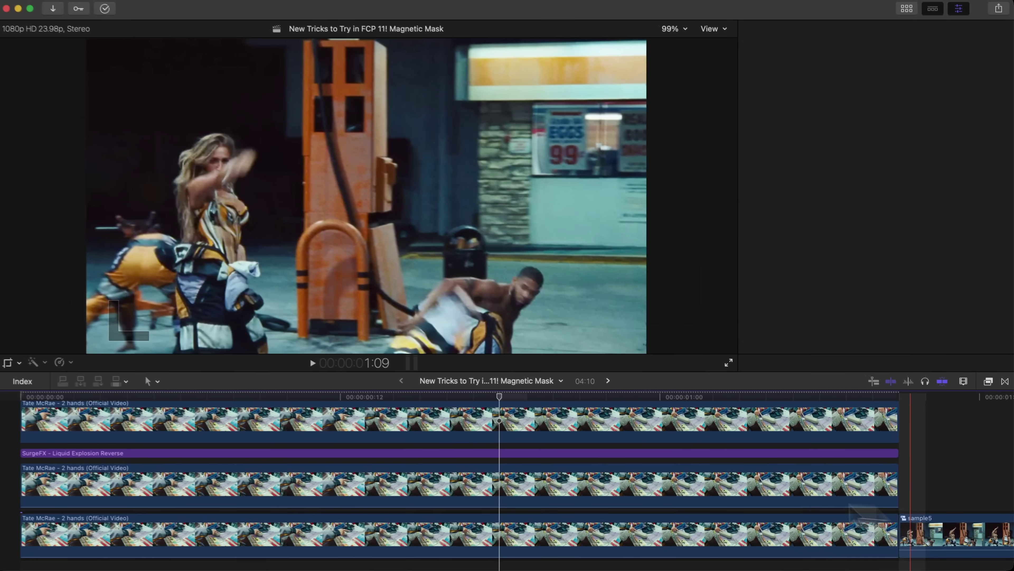
{"action": "key", "text": "space"}
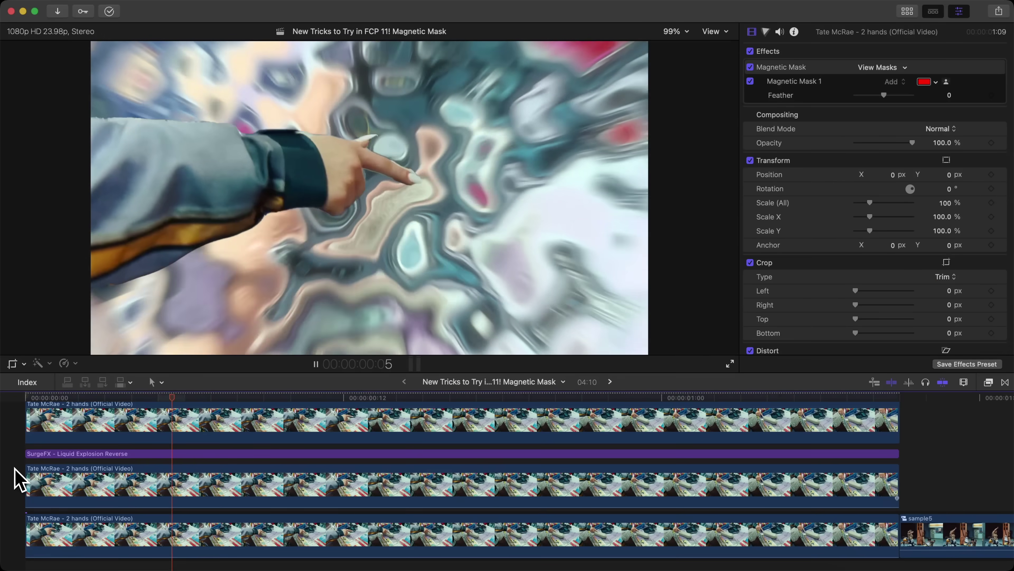
{"action": "key", "text": "space"}
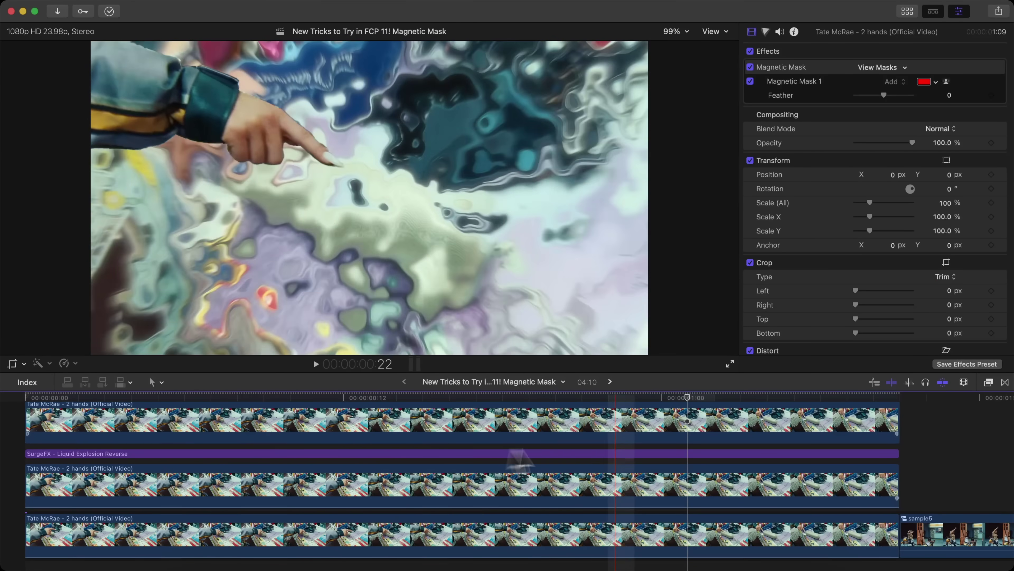
{"action": "key", "text": "space"}
{"action": "key", "text": "space"}
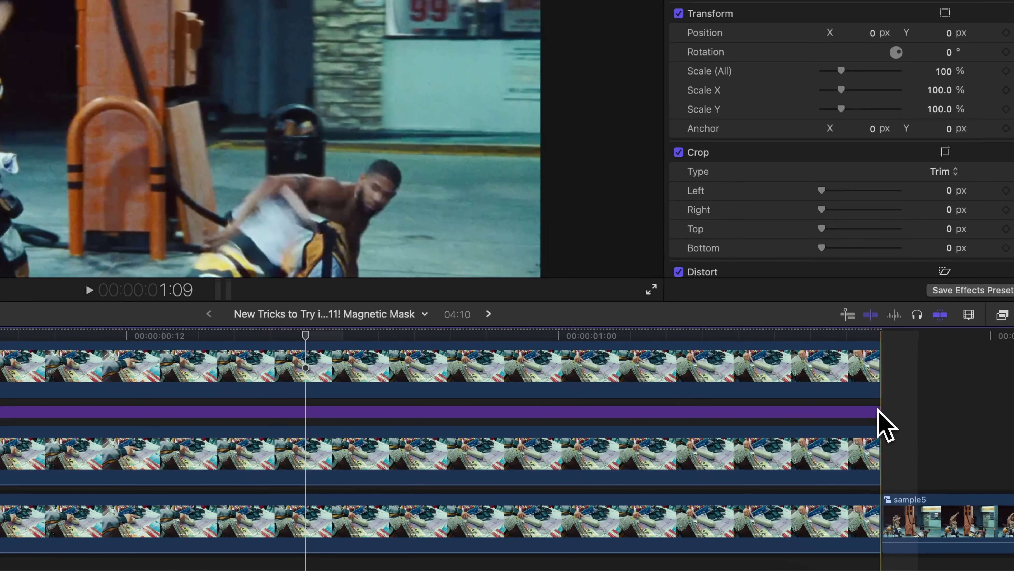
- Shorten the title to 17 frames and combine it with the masked speaker clip in a compound clip named "group"
{"action": "left_click_drag", "start_coordinate": [878, 412], "coordinate": [320, 413]}
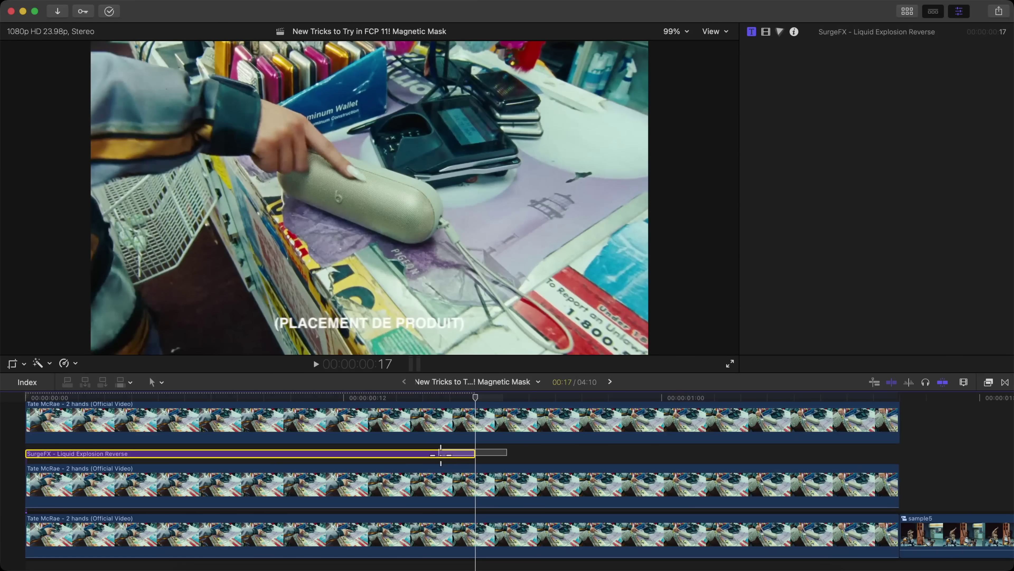
{"action": "left_click", "coordinate": [440, 486], "text": "super"}
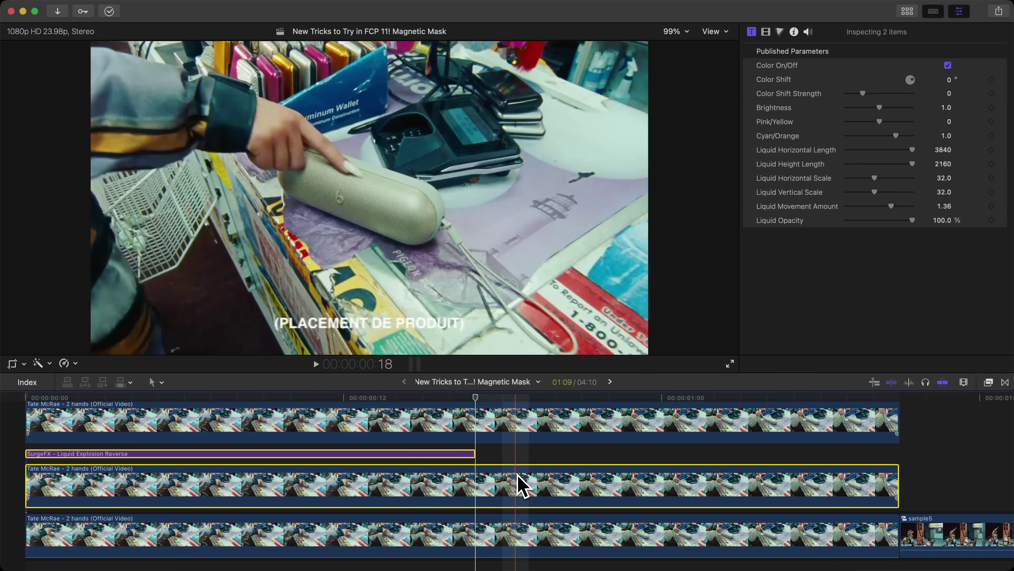
{"action": "key", "text": "alt+g"}
{"action": "type", "text": "group"}
{"action": "key", "text": "Return"}
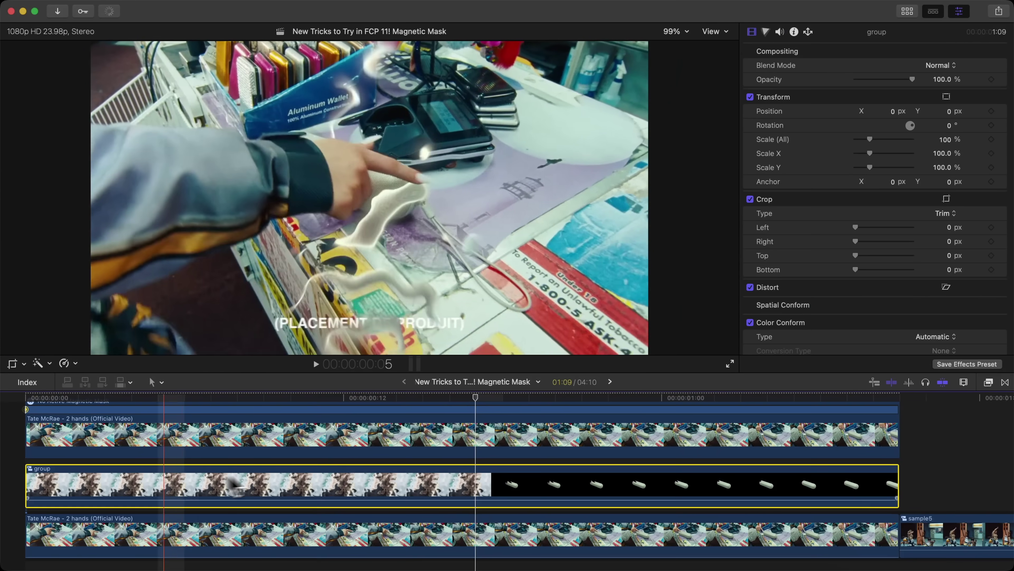
- Play the composite, split the group clip at 00:00:00:18, and delete its remaining part
{"action": "key", "text": "space"}
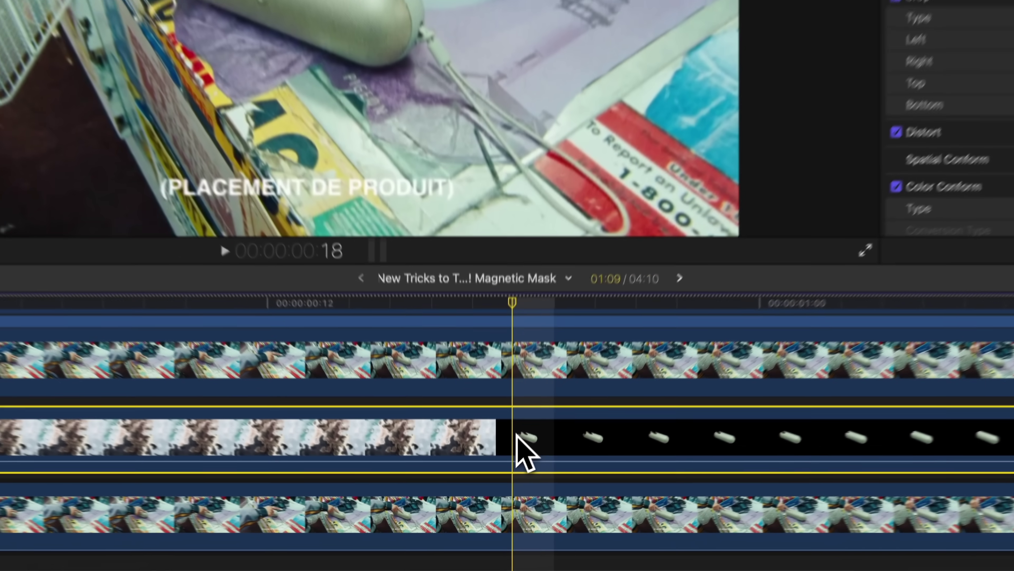
{"action": "key", "text": "super+b"}
{"action": "left_click", "coordinate": [520, 482]}
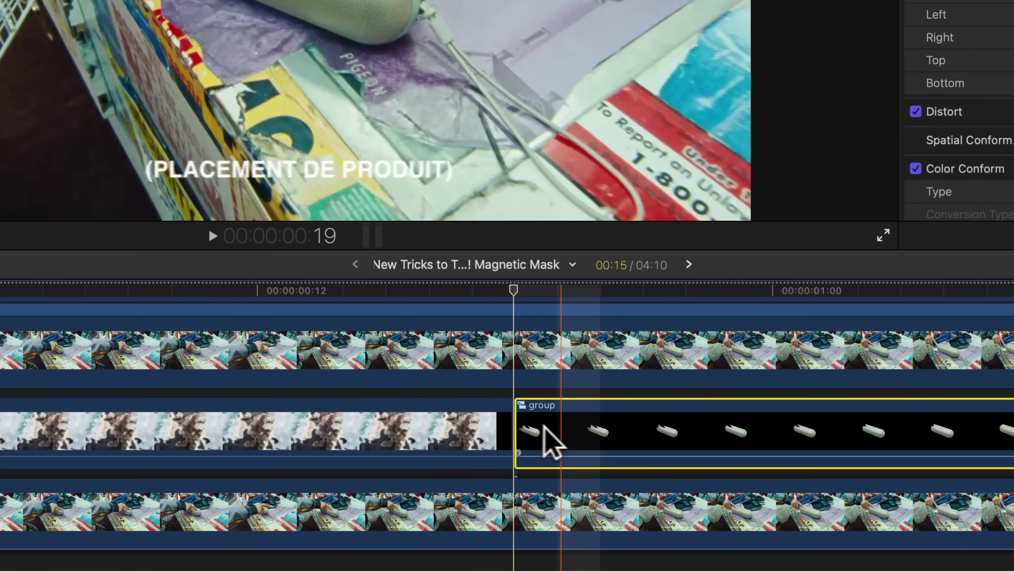
{"action": "key", "text": "Delete"}
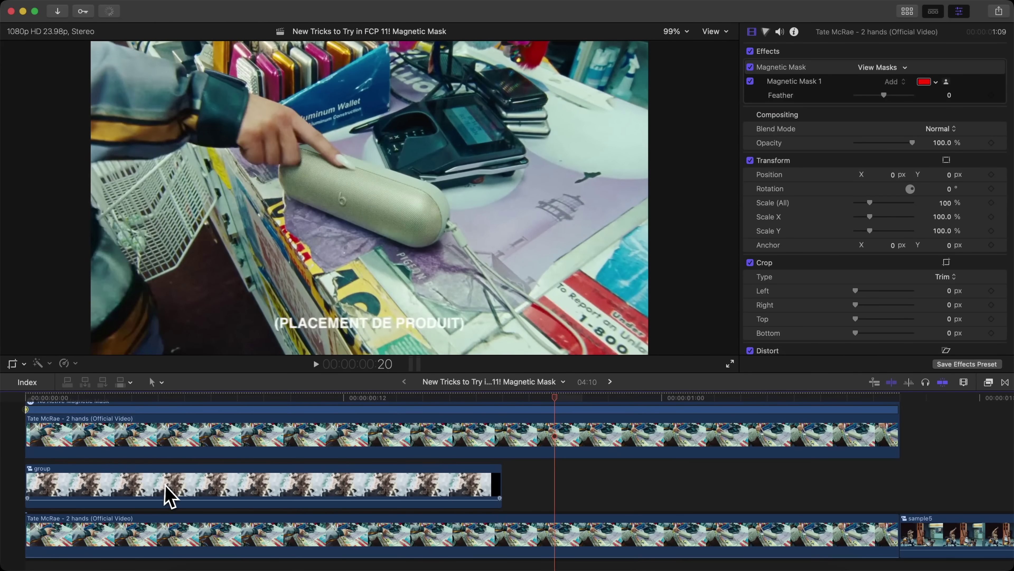
- Inside the group clip, set the title's Color Shift Strength to 1.84, Brightness 1.17, Pink/Yellow 0.08 and Cyan/Orange -0.86, and return to the project
{"action": "left_click", "coordinate": [346, 474]}
{"action": "double_click", "coordinate": [346, 474]}
{"action": "left_click", "coordinate": [290, 449]}
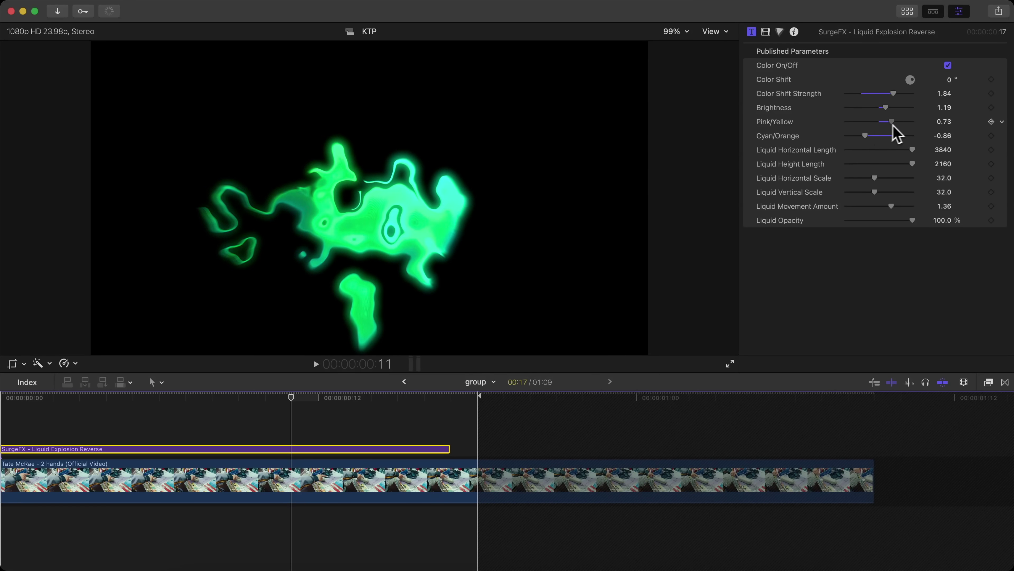
{"action": "left_click_drag", "start_coordinate": [875, 121], "coordinate": [881, 122]}
{"action": "mouse_move", "coordinate": [886, 108]}
{"action": "left_mouse_down"}
{"action": "mouse_move", "coordinate": [906, 112]}
{"action": "mouse_move", "coordinate": [887, 110]}
{"action": "left_mouse_up"}
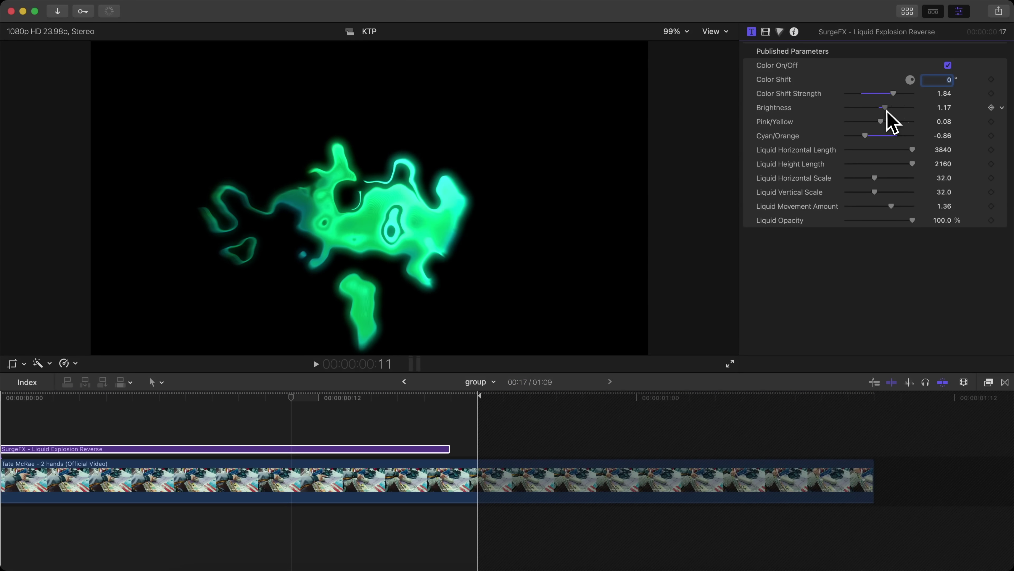
{"action": "left_click", "coordinate": [404, 382]}
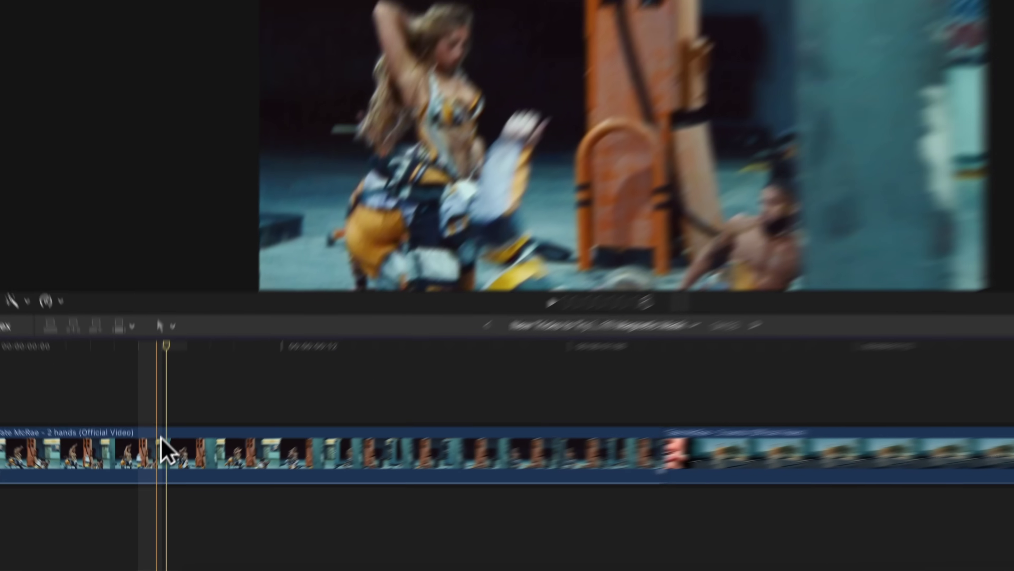
- Duplicate the gas station dance clip directly above itself in the timeline
{"action": "left_click", "coordinate": [161, 437]}
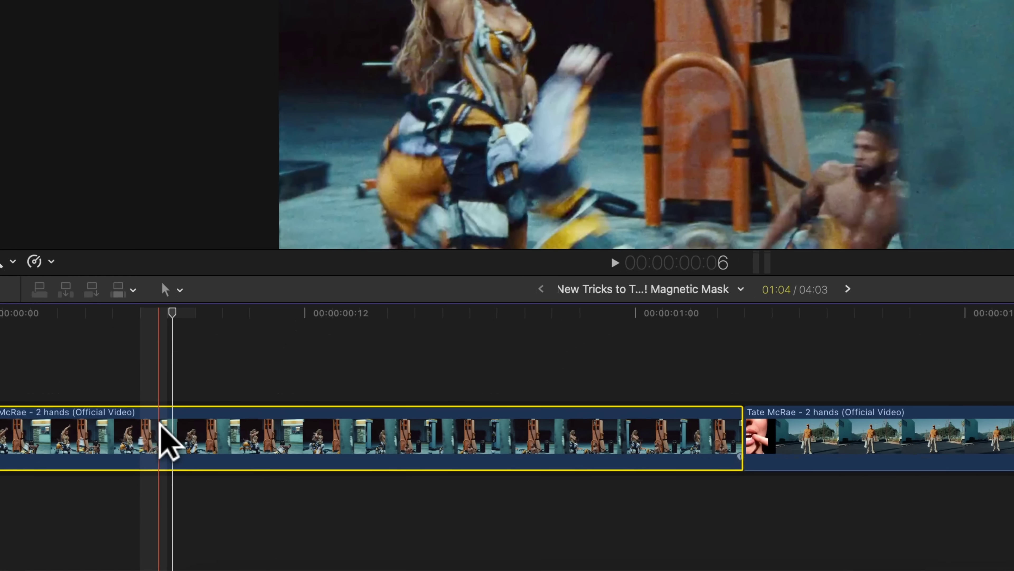
{"action": "left_click_drag", "start_coordinate": [157, 443], "coordinate": [155, 384], "text": "alt"}
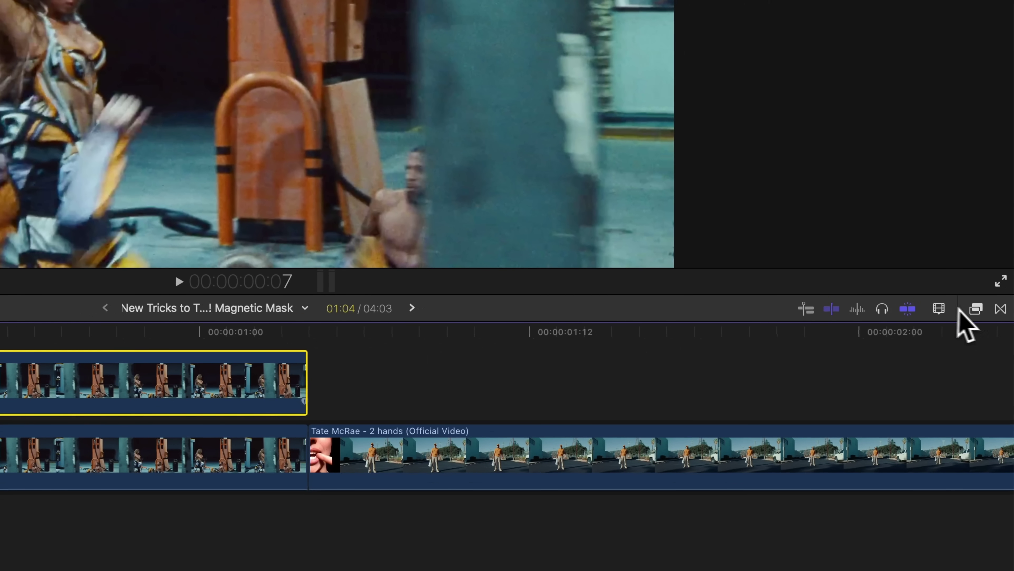
- Apply the Magnetic Mask effect to the upper duplicate of the gas station dance clip
{"action": "left_click", "coordinate": [975, 308]}
{"action": "left_click", "coordinate": [746, 422]}
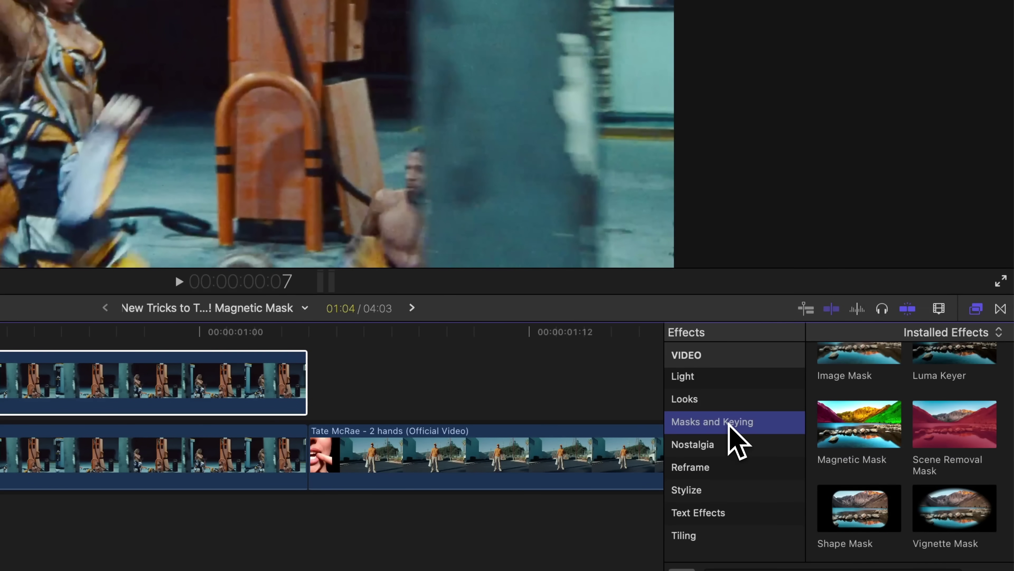
{"action": "left_click_drag", "start_coordinate": [868, 430], "coordinate": [24, 395]}
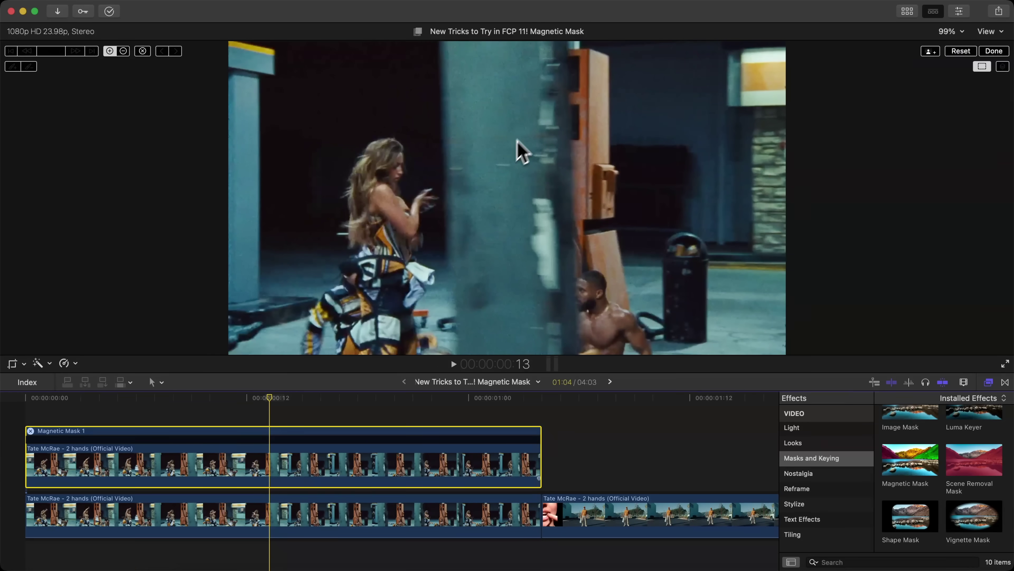
- At frame 14, add a mask point on the passing pillar and subtract the dark background, fuel pump and hose around it
{"action": "mouse_move", "coordinate": [283, 399]}
{"action": "left_mouse_down"}
{"action": "mouse_move", "coordinate": [233, 399]}
{"action": "mouse_move", "coordinate": [285, 397]}
{"action": "left_mouse_up"}
{"action": "left_click", "coordinate": [474, 136]}
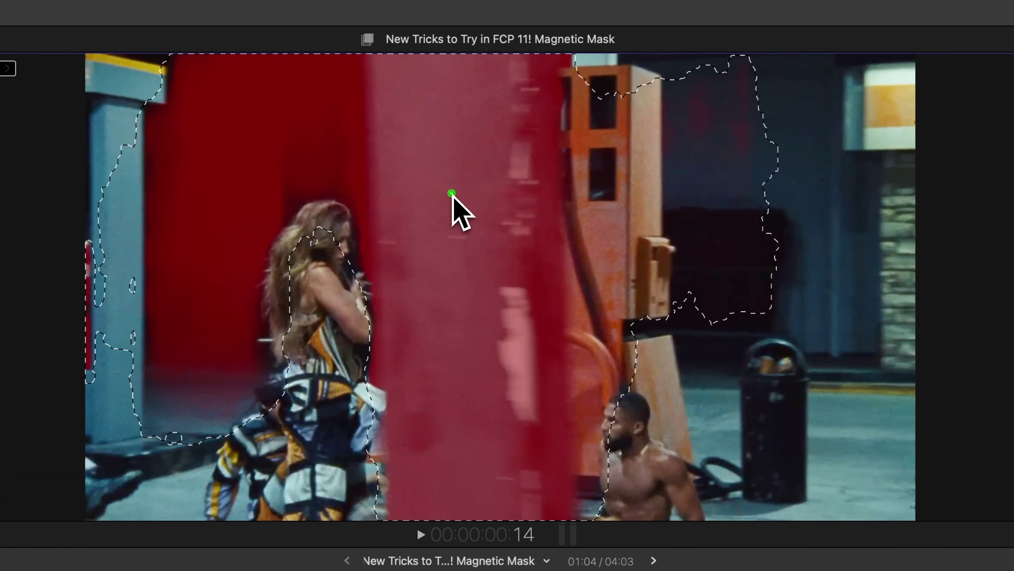
{"action": "left_click", "coordinate": [313, 137], "text": "alt"}
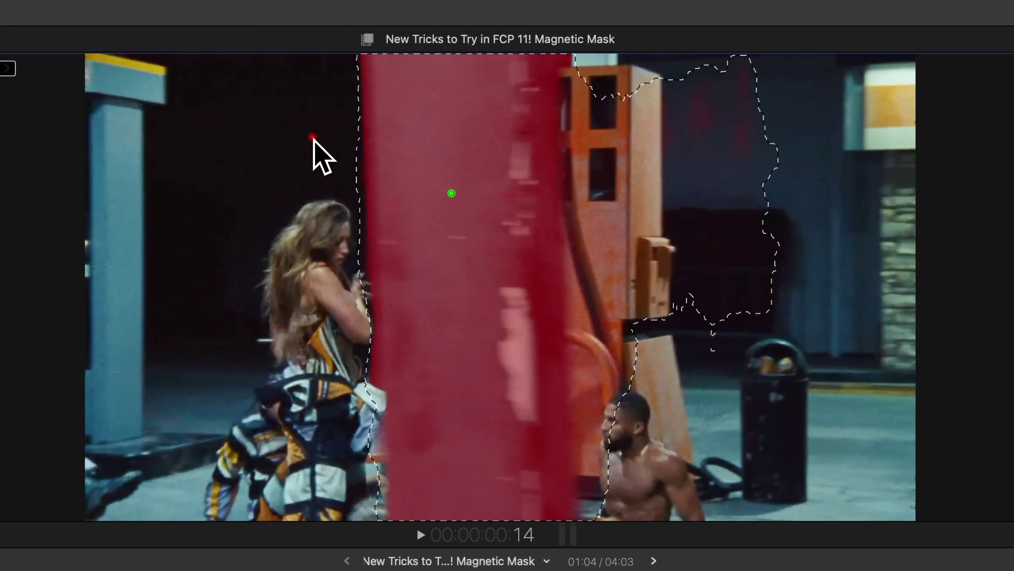
{"action": "left_click", "coordinate": [656, 134], "text": "alt"}
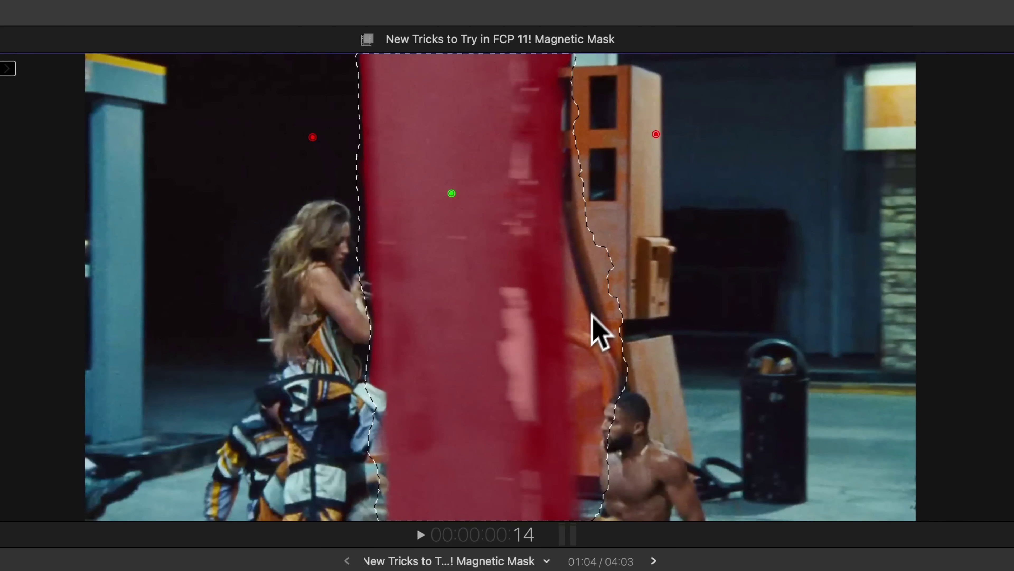
{"action": "left_click", "coordinate": [598, 354], "text": "alt"}
{"action": "left_click", "coordinate": [581, 326], "text": "alt"}
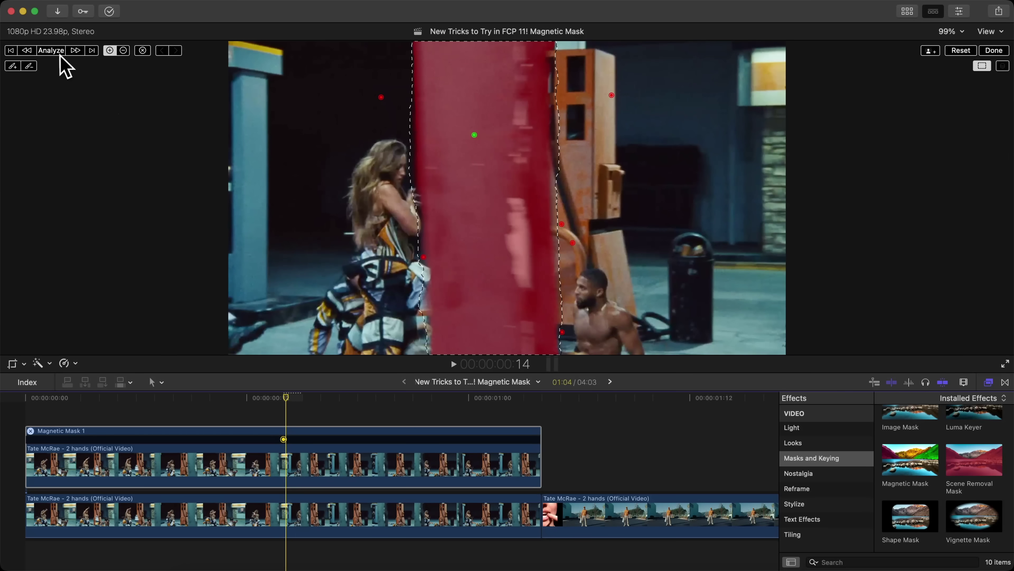
- Analyze the magnetic mask across the clip and go through the frames to correct the pillar selection
{"action": "left_click", "coordinate": [55, 53]}
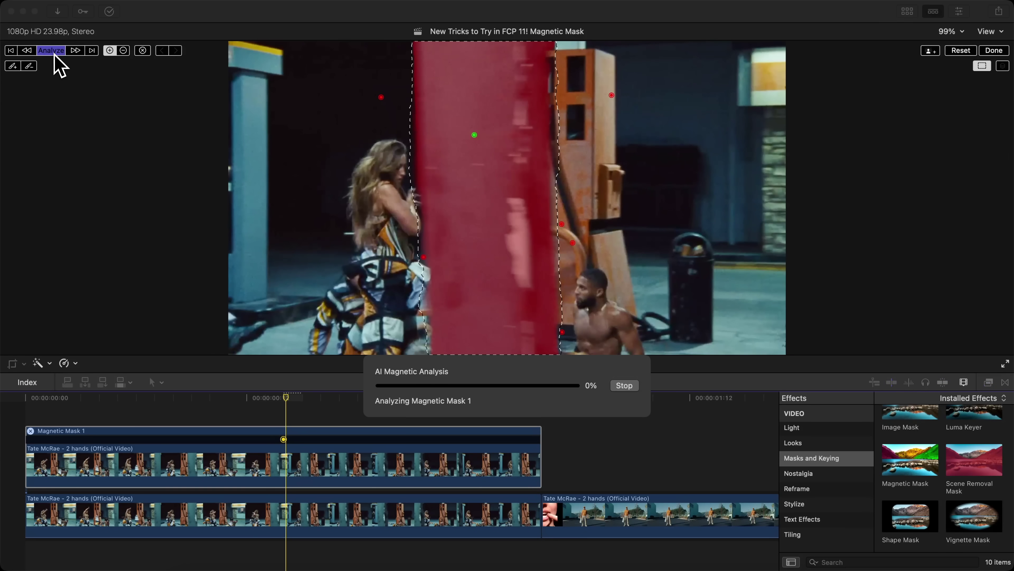
{"action": "left_click_drag", "start_coordinate": [286, 400], "coordinate": [320, 455]}
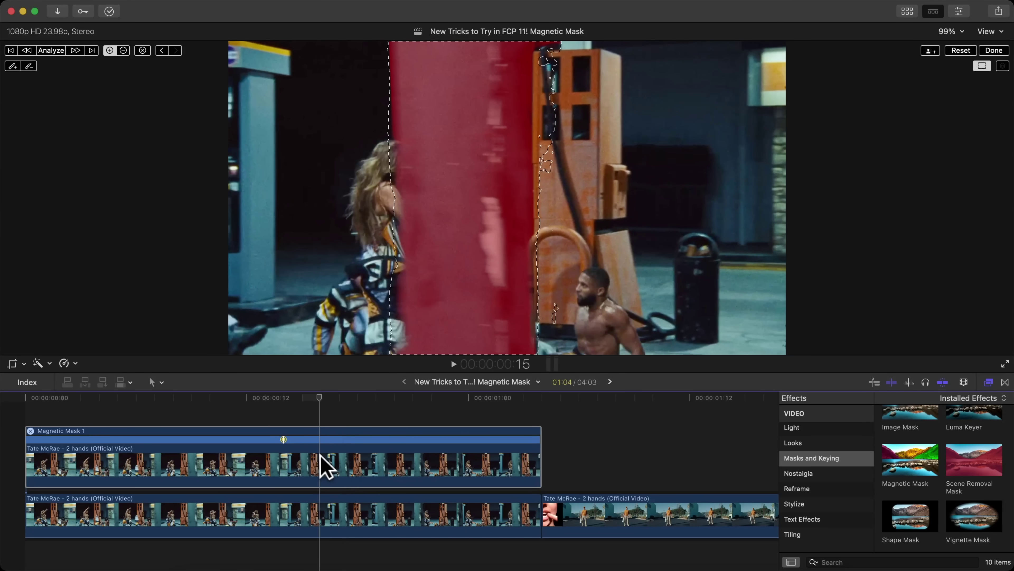
{"action": "key", "text": "Left"}
{"action": "key", "text": "Left"}
{"action": "key", "text": "Right"}
{"action": "key", "text": "Right"}
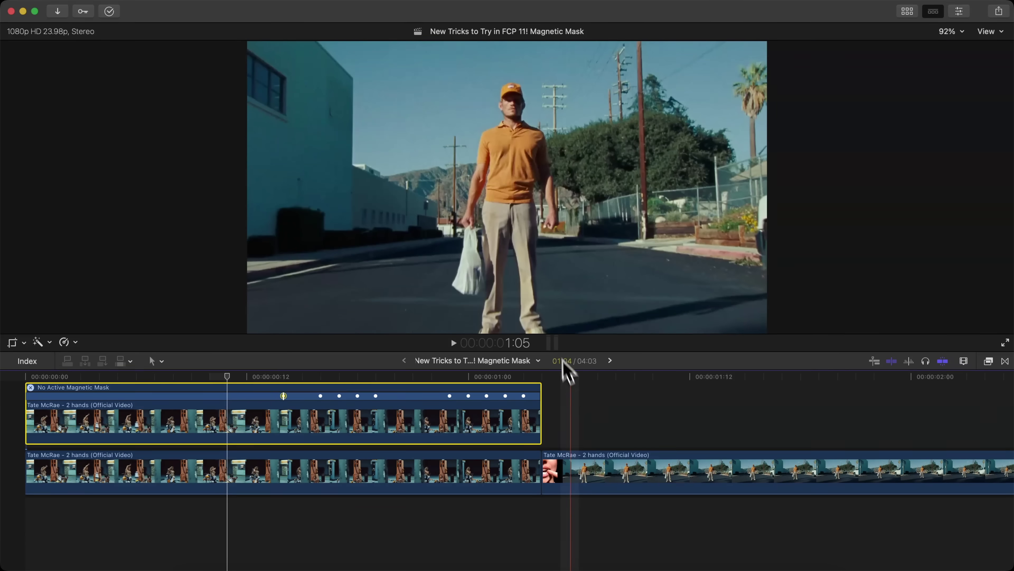
- Place the street clip between the masked pillar clip and the original gas station clip, starting at the beginning of the timeline
{"action": "scroll", "coordinate": [571, 400], "scroll_direction": "right", "scroll_amount": 5}
{"action": "left_click_drag", "start_coordinate": [447, 485], "coordinate": [72, 434]}
{"action": "scroll", "coordinate": [75, 432], "scroll_direction": "left", "scroll_amount": 5}
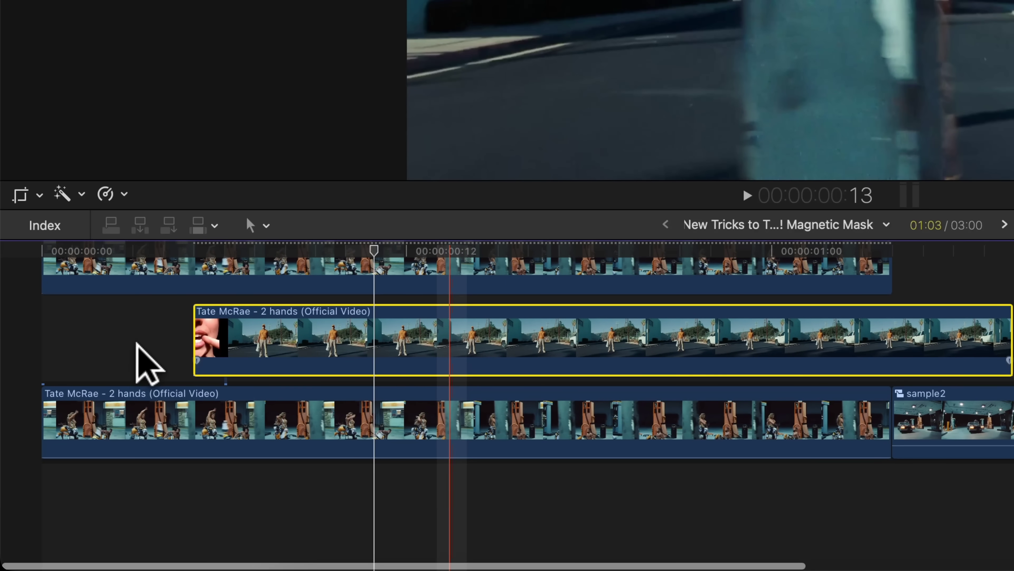
{"action": "left_click_drag", "start_coordinate": [262, 340], "coordinate": [141, 348]}
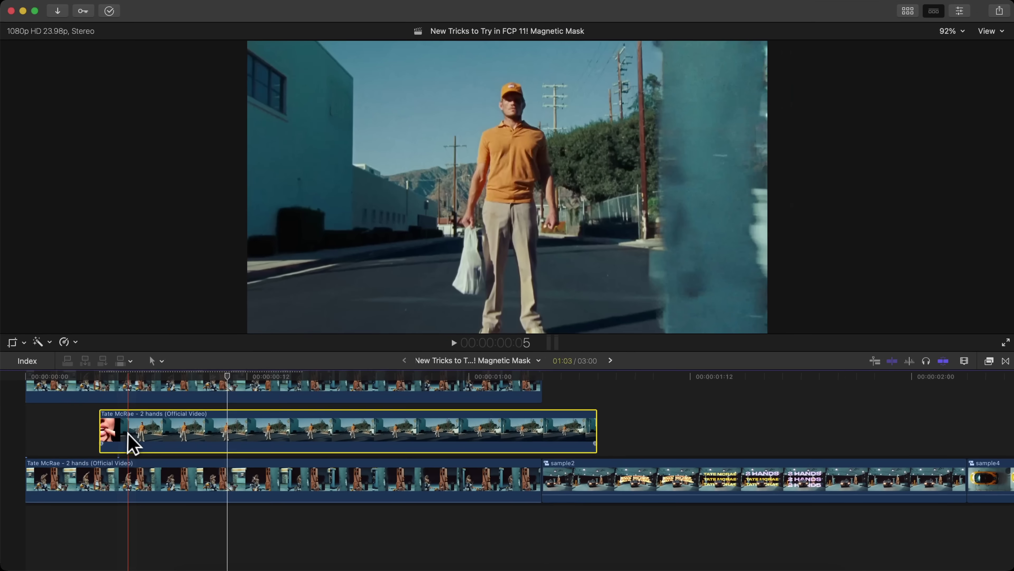
{"action": "left_click_drag", "start_coordinate": [133, 472], "coordinate": [59, 471]}
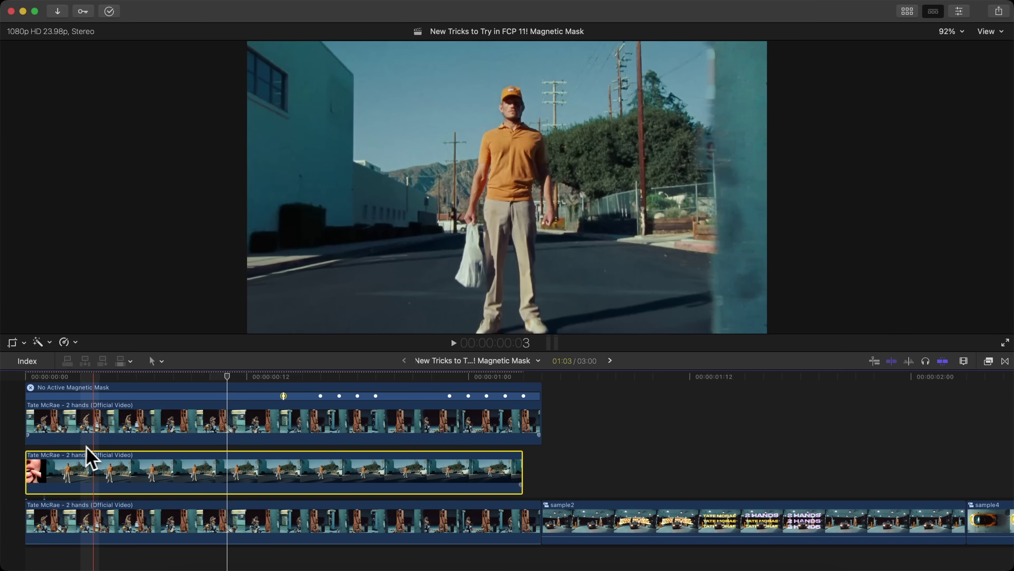
- Find the frame where the pillar enters the picture and shift the street clip to start at 00:00:00:04
{"action": "left_click", "coordinate": [93, 378]}
{"action": "key", "text": "Right"}
{"action": "key", "text": "Right"}
{"action": "key", "text": "Left"}
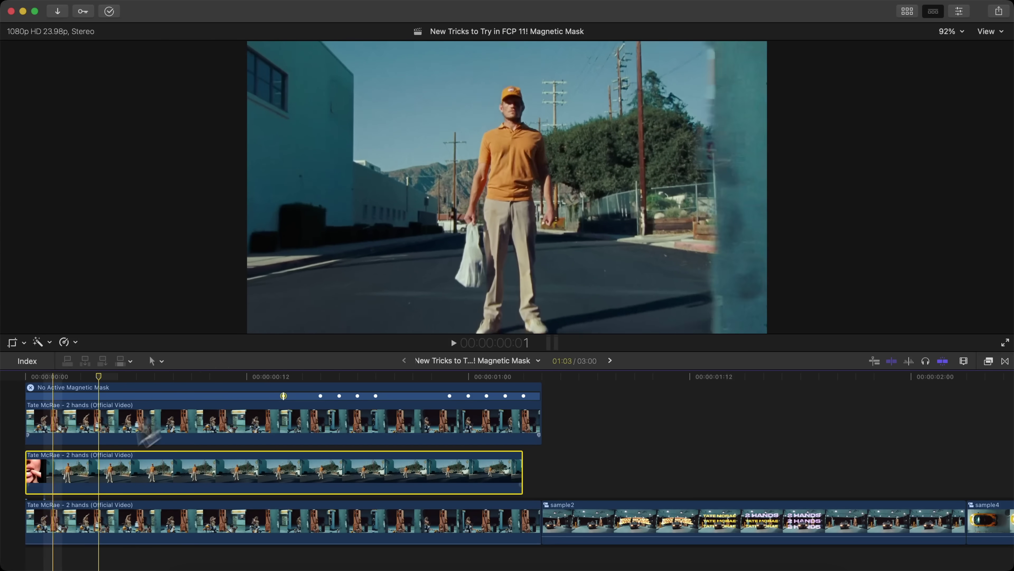
{"action": "left_click_drag", "start_coordinate": [40, 480], "coordinate": [111, 477]}
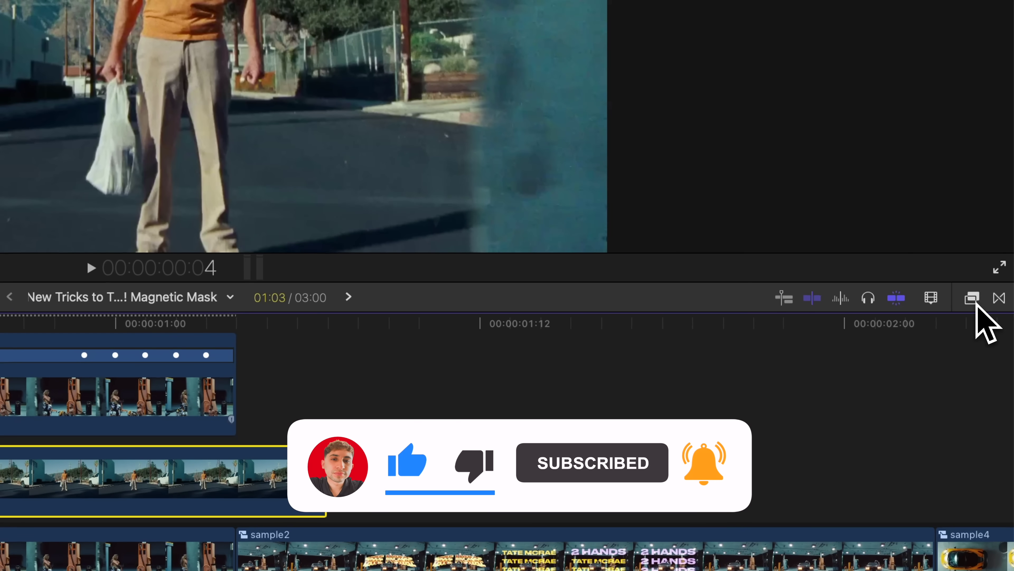
- Apply the Draw Mask effect to the street clip
{"action": "left_click", "coordinate": [973, 299]}
{"action": "left_click", "coordinate": [725, 430]}
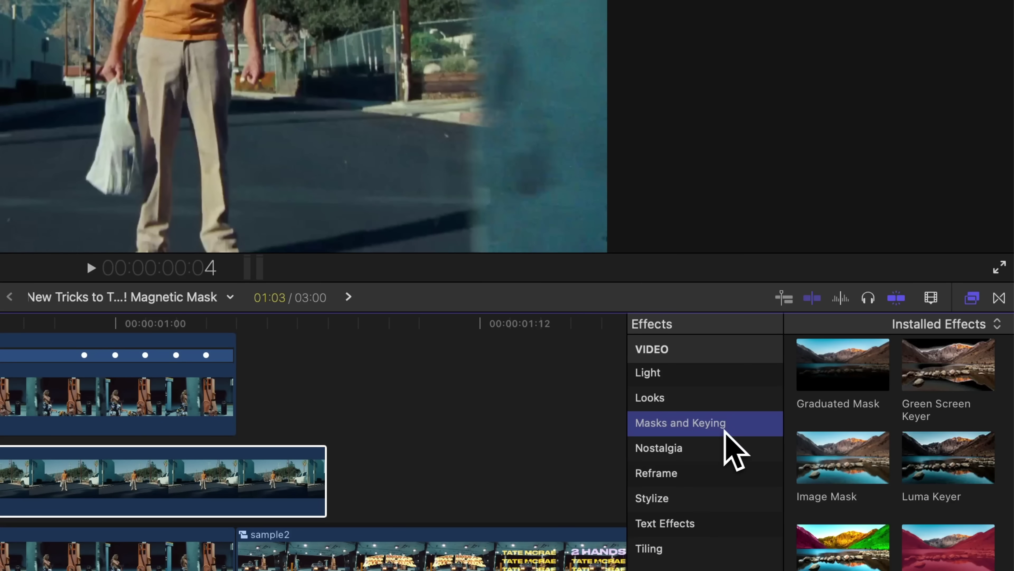
{"action": "mouse_move", "coordinate": [947, 395]}
{"action": "left_mouse_down"}
{"action": "mouse_move", "coordinate": [151, 451]}
{"action": "mouse_move", "coordinate": [120, 487]}
{"action": "left_mouse_up"}
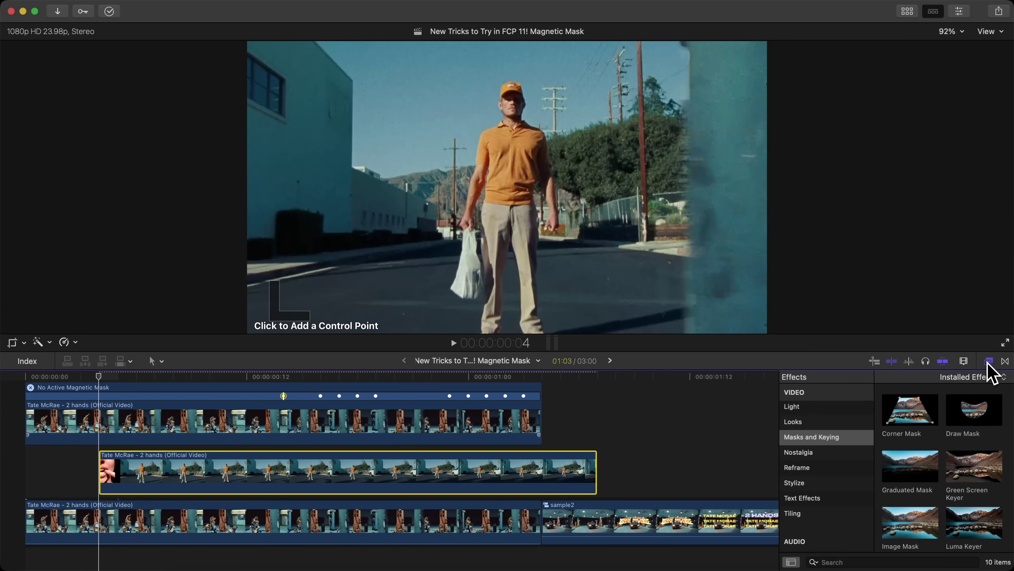
{"action": "left_click", "coordinate": [989, 362]}
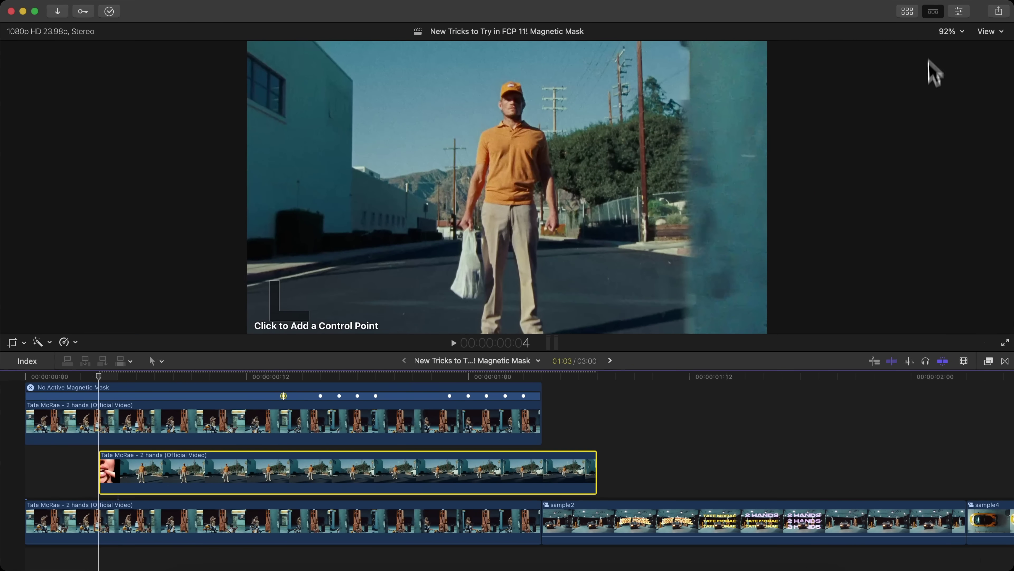
- Draw a four-point mask from the pillar out past the picture's right edge and keyframe its control points at 00:00:00:04
{"action": "left_click", "coordinate": [953, 31]}
{"action": "left_click", "coordinate": [960, 100]}
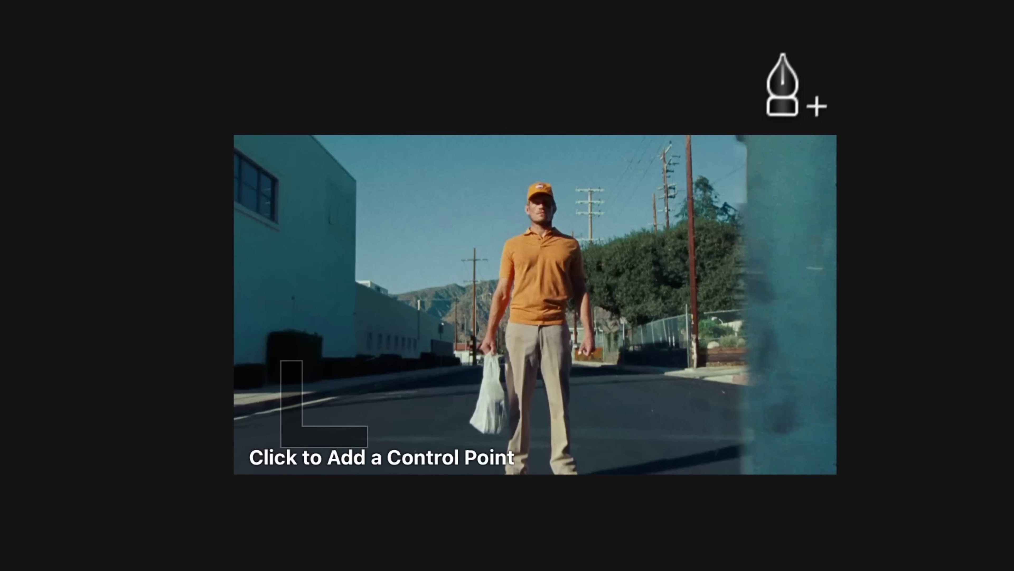
{"action": "left_click", "coordinate": [626, 64]}
{"action": "left_click", "coordinate": [624, 291]}
{"action": "left_click", "coordinate": [688, 284]}
{"action": "left_click", "coordinate": [894, 79]}
{"action": "left_click", "coordinate": [789, 42]}
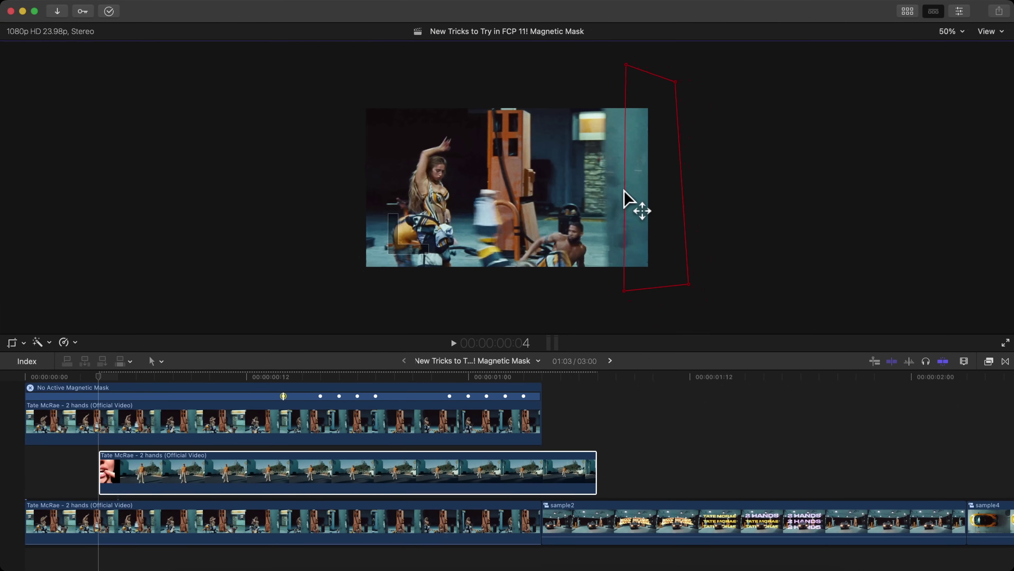
{"action": "left_click_drag", "start_coordinate": [786, 314], "coordinate": [796, 314]}
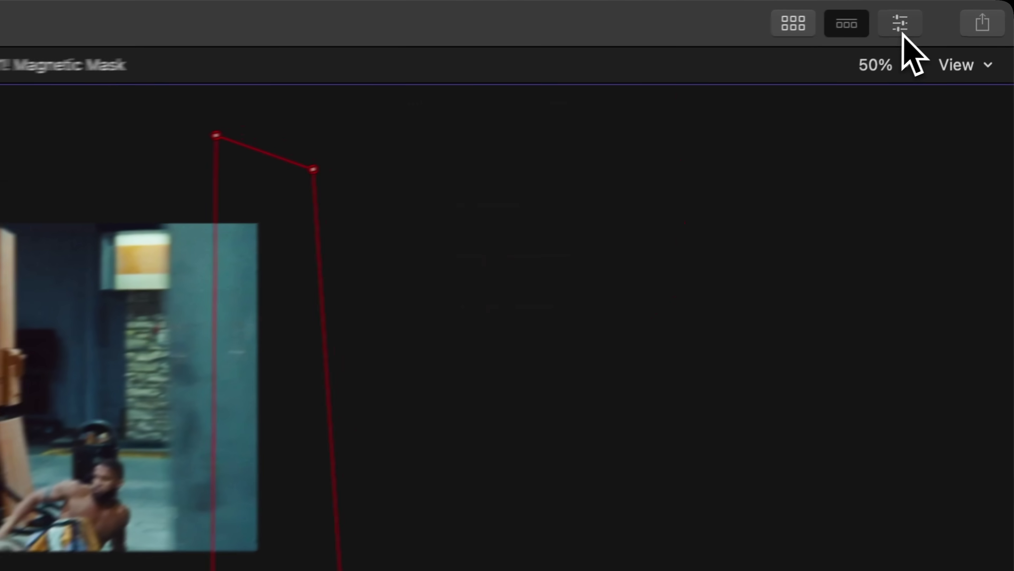
{"action": "left_click", "coordinate": [959, 11]}
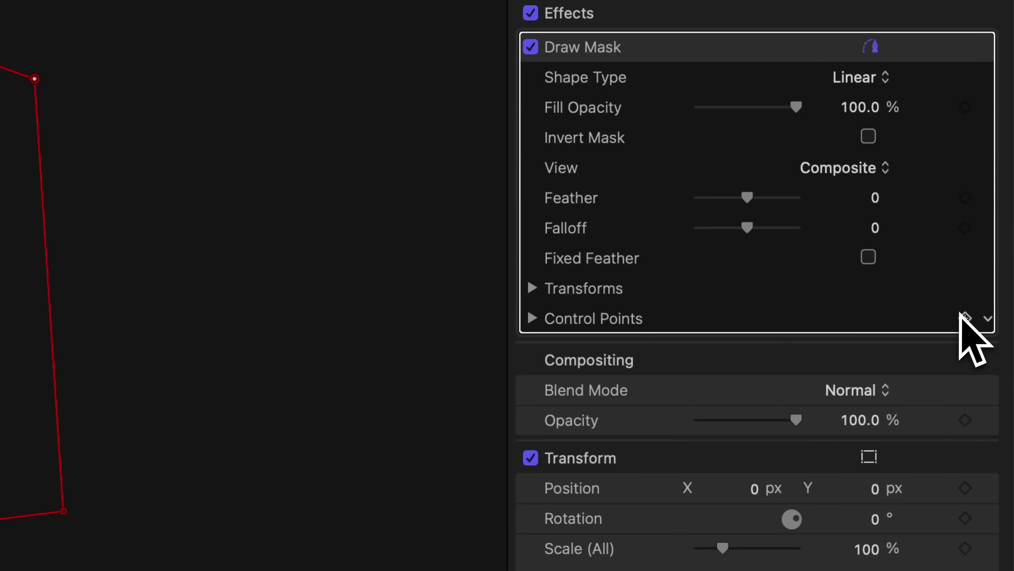
{"action": "left_click", "coordinate": [535, 287]}
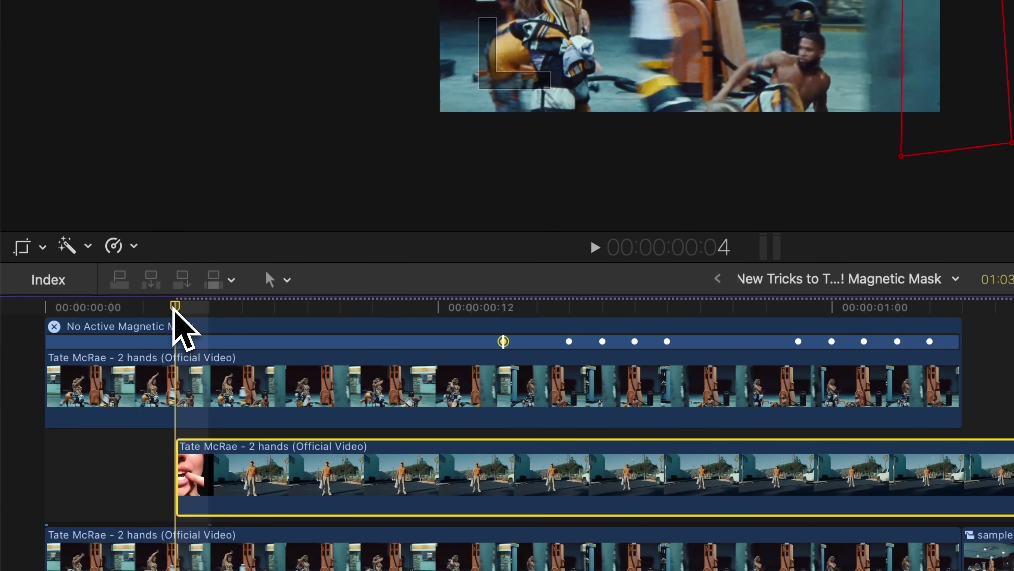
- Step back and forth through the frames to examine how the pillar moves in relation to the drawn mask
{"action": "key", "text": "Right"}
{"action": "key", "text": "Right"}
{"action": "key", "text": "Right"}
{"action": "key", "text": "Right"}
{"action": "key", "text": "Right"}
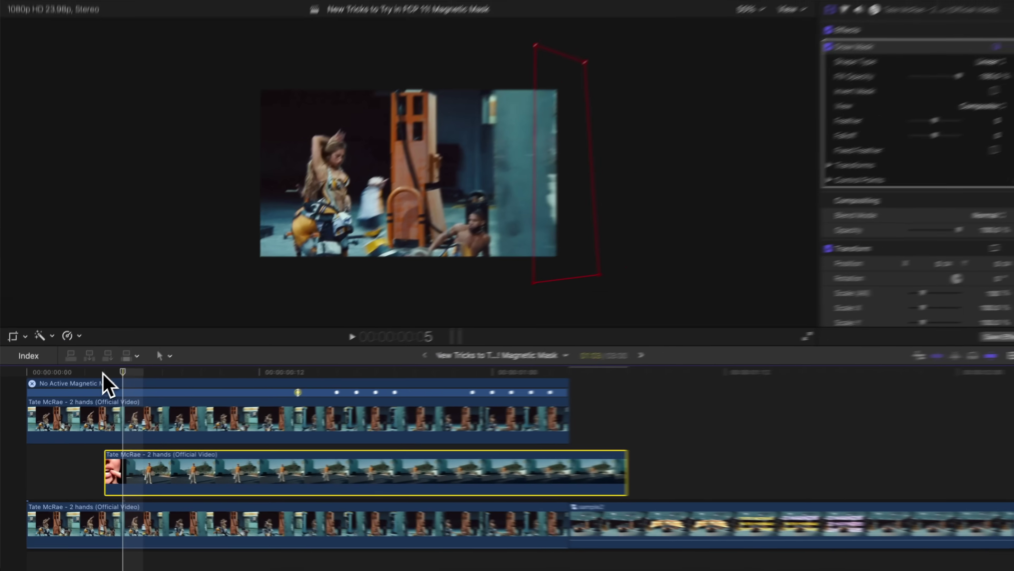
{"action": "key", "text": "Left"}
{"action": "key", "text": "Left"}
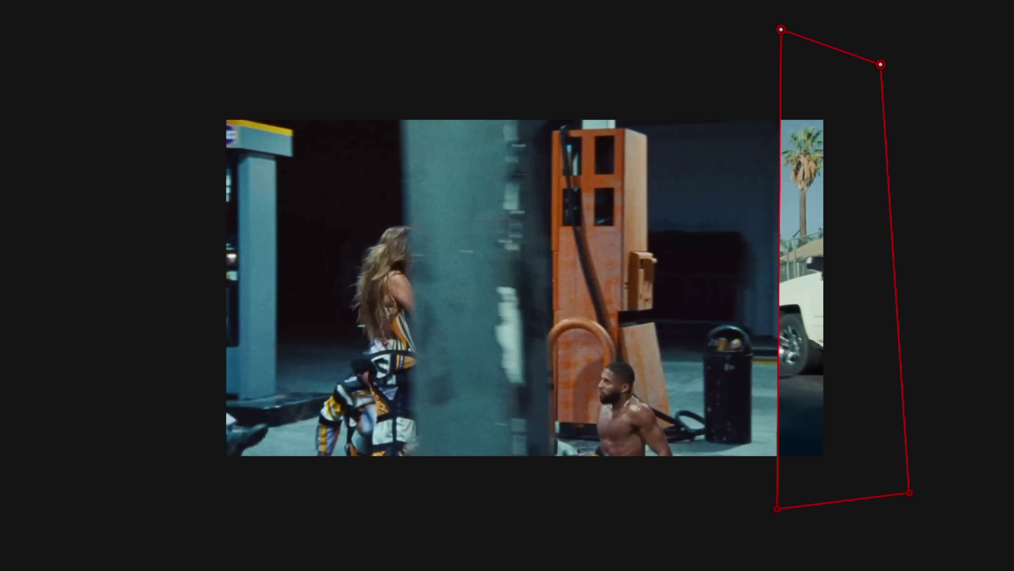
{"action": "key", "text": "Left"}
{"action": "key", "text": "Left"}
{"action": "key", "text": "Left"}
{"action": "key", "text": "Right"}
{"action": "key", "text": "Left"}
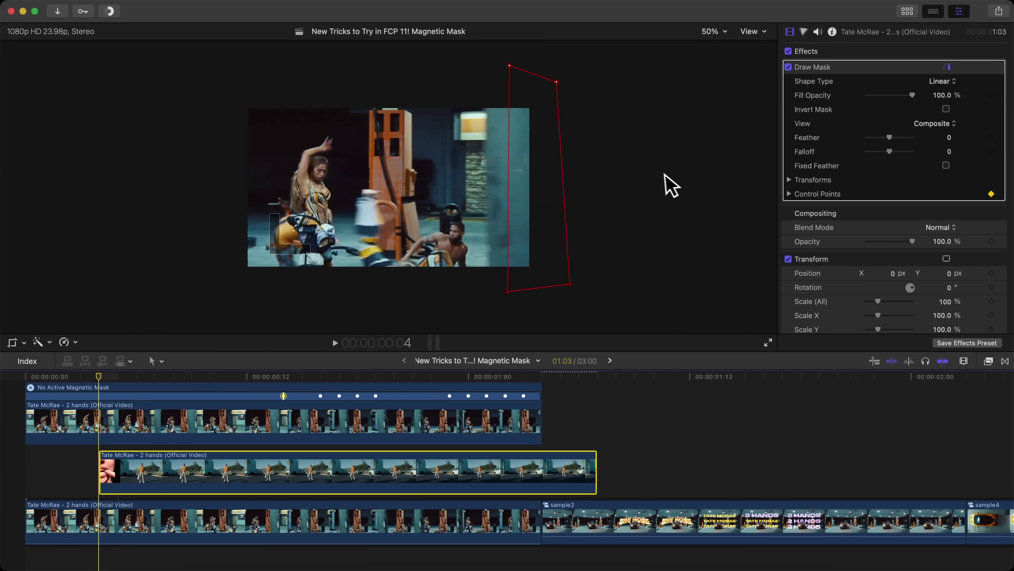
- Move the drawn mask's inner edge inward frame by frame so it stays behind the pillar as it approaches the fuel pump
{"action": "key", "text": "Right"}
{"action": "key", "text": "Right"}
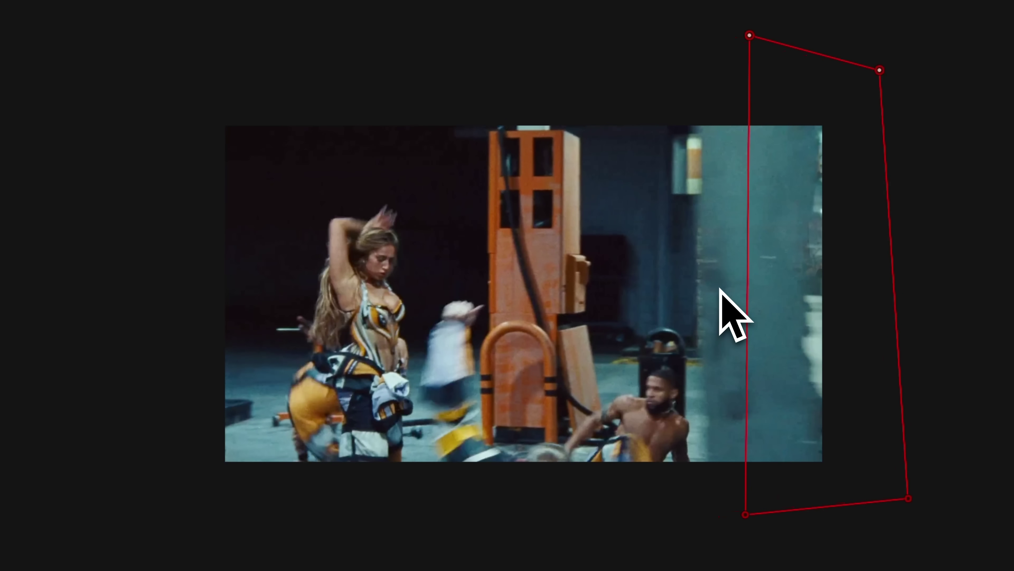
{"action": "key", "text": "Right"}
{"action": "left_click_drag", "start_coordinate": [720, 288], "coordinate": [710, 288]}
{"action": "key", "text": "Right"}
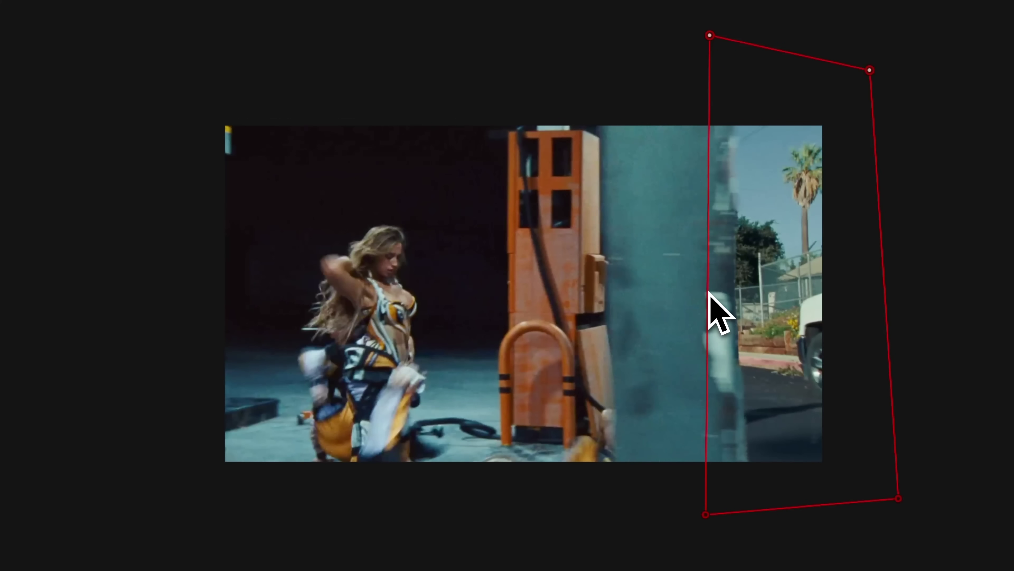
{"action": "key", "text": "Right"}
{"action": "key", "text": "Right"}
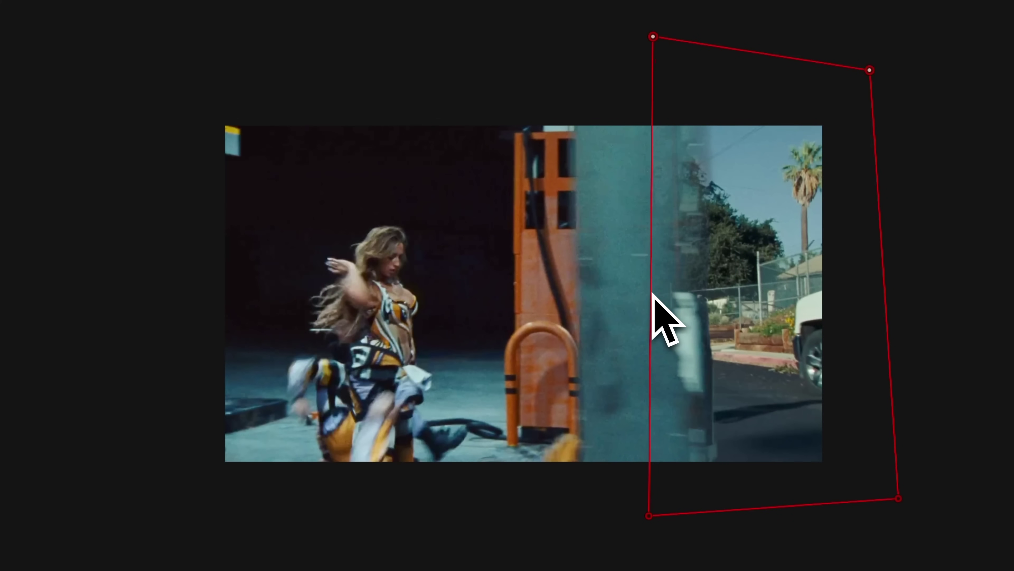
- Keep extending the drawn mask's inner edge across the picture behind the pillar up to frame 22
{"action": "left_click_drag", "start_coordinate": [653, 294], "coordinate": [287, 282]}
{"action": "key", "text": "Right"}
{"action": "key", "text": "Right"}
{"action": "key", "text": "Right"}
{"action": "key", "text": "Right"}
{"action": "key", "text": "Right"}
{"action": "key", "text": "Right"}
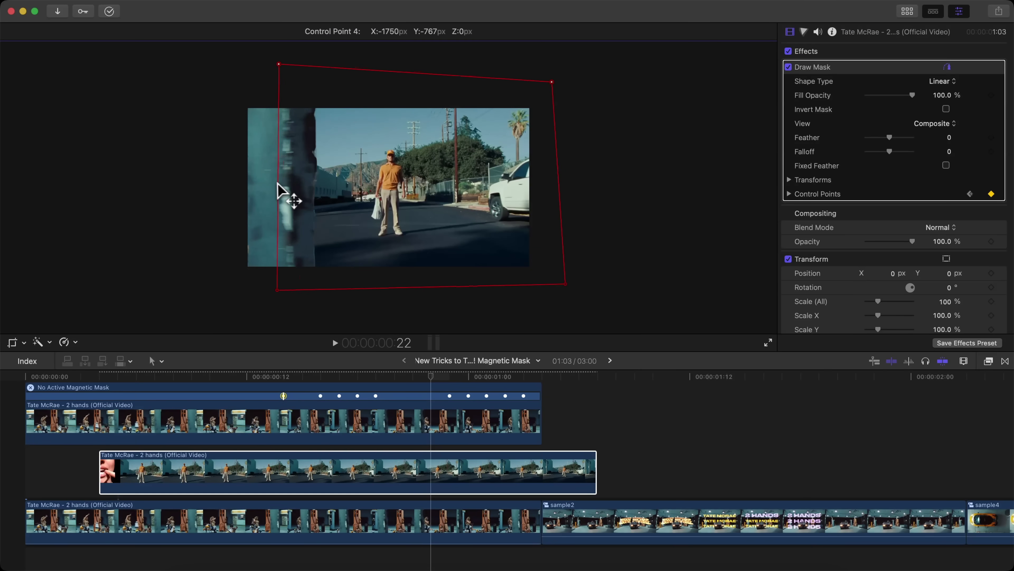
- Move the drawn mask's inner edge past the picture's left border so the mask covers the whole street shot
{"action": "key", "text": "Right"}
{"action": "left_click_drag", "start_coordinate": [279, 184], "coordinate": [216, 185]}
{"action": "key", "text": "Right"}
{"action": "key", "text": "Right"}
{"action": "key", "text": "Right"}
{"action": "key", "text": "Right"}
{"action": "key", "text": "Right"}
{"action": "key", "text": "Right"}
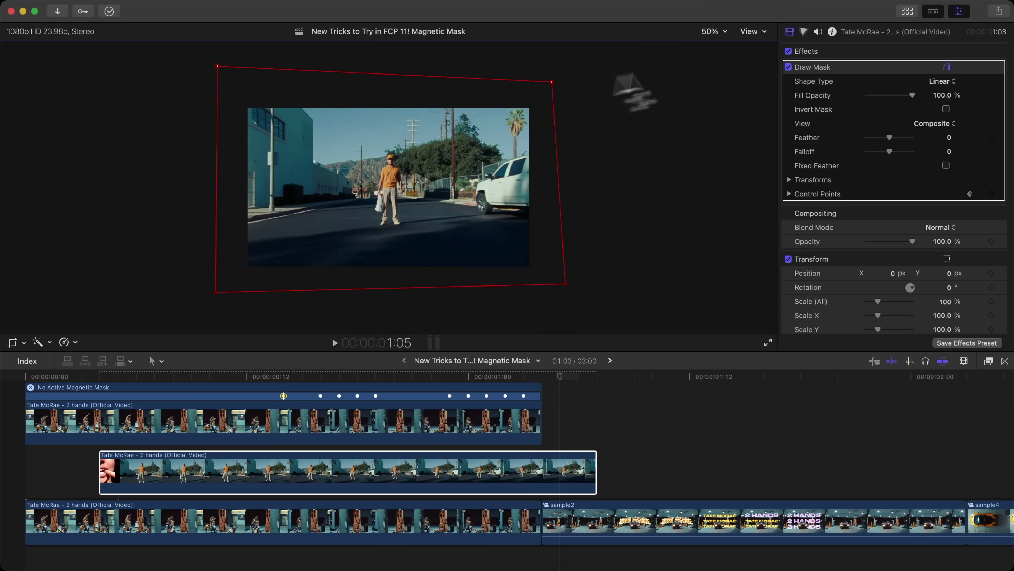
- Play the pillar transition from the gas station dance to the street shot at full viewer size
{"action": "left_click", "coordinate": [718, 32]}
{"action": "left_click", "coordinate": [719, 60]}
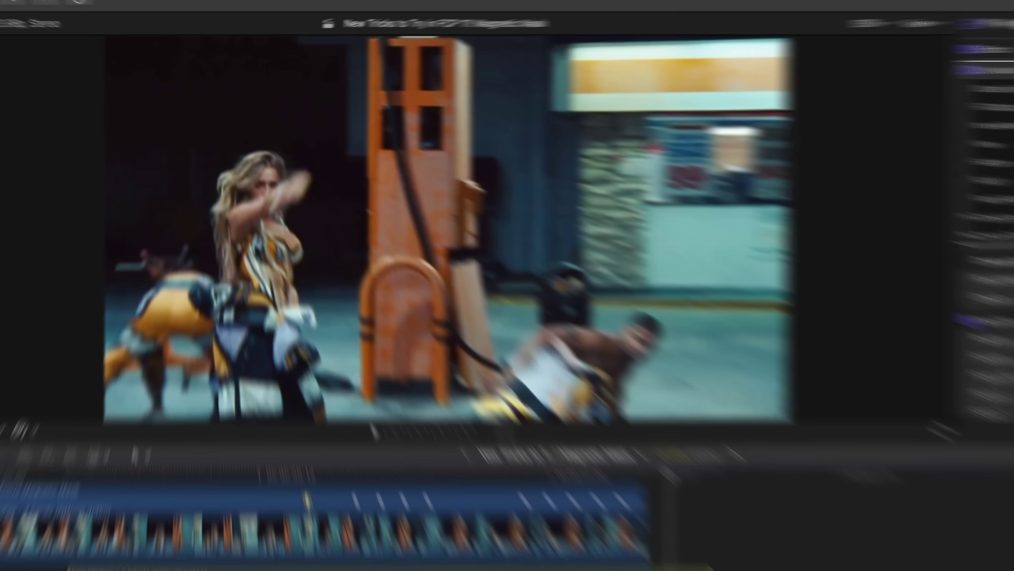
{"action": "key", "text": "space"}
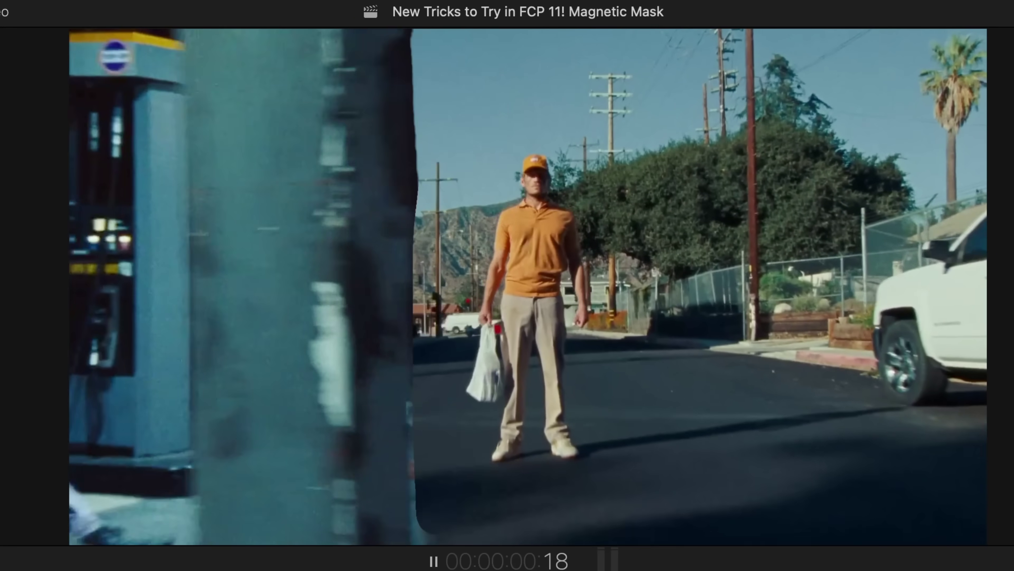
{"action": "key", "text": "space"}
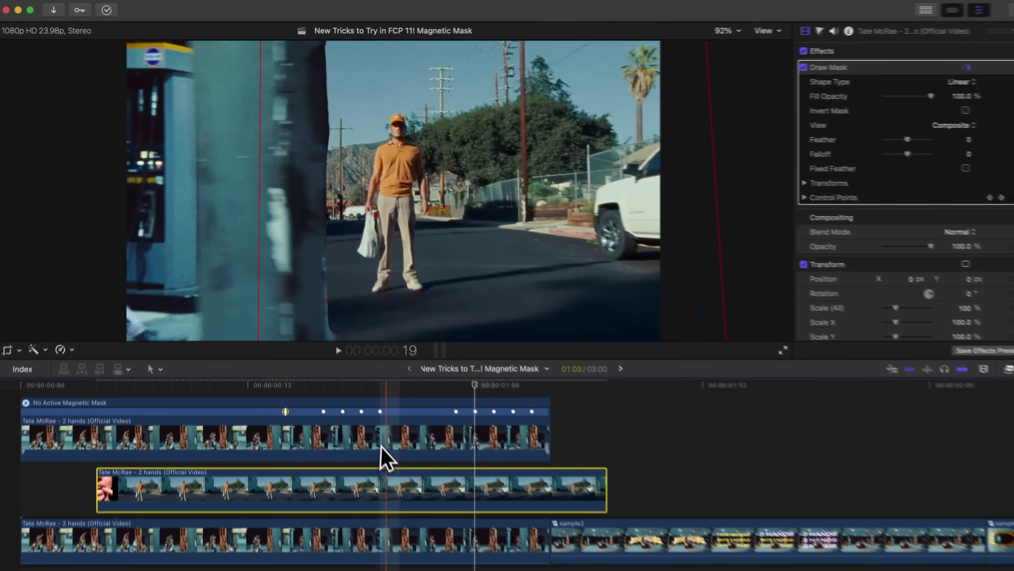
- Apply the Directional blur effect to the masked gas station clip on the top layer
{"action": "left_click", "coordinate": [372, 447]}
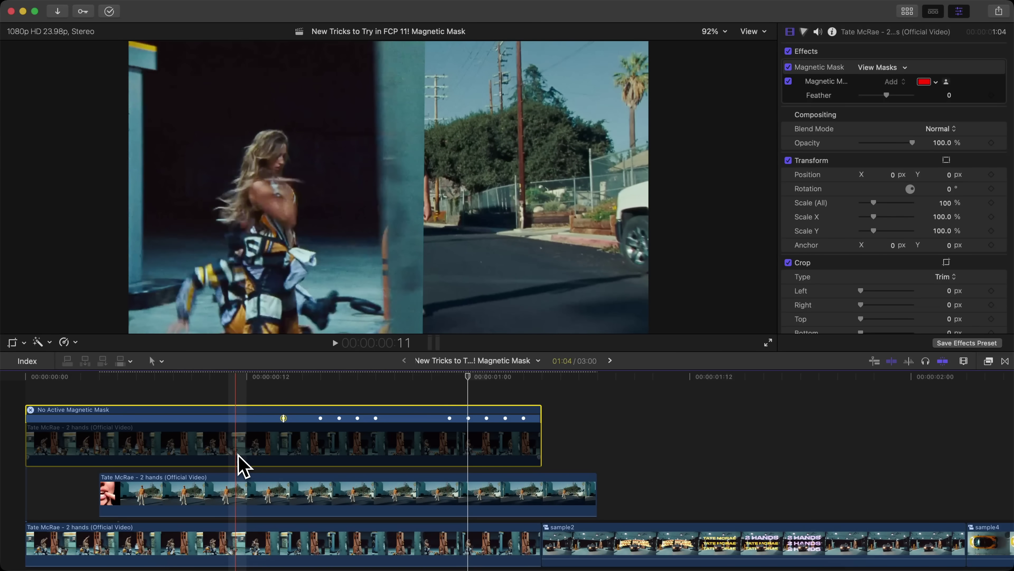
{"action": "left_click", "coordinate": [217, 386]}
{"action": "key", "text": "super+5"}
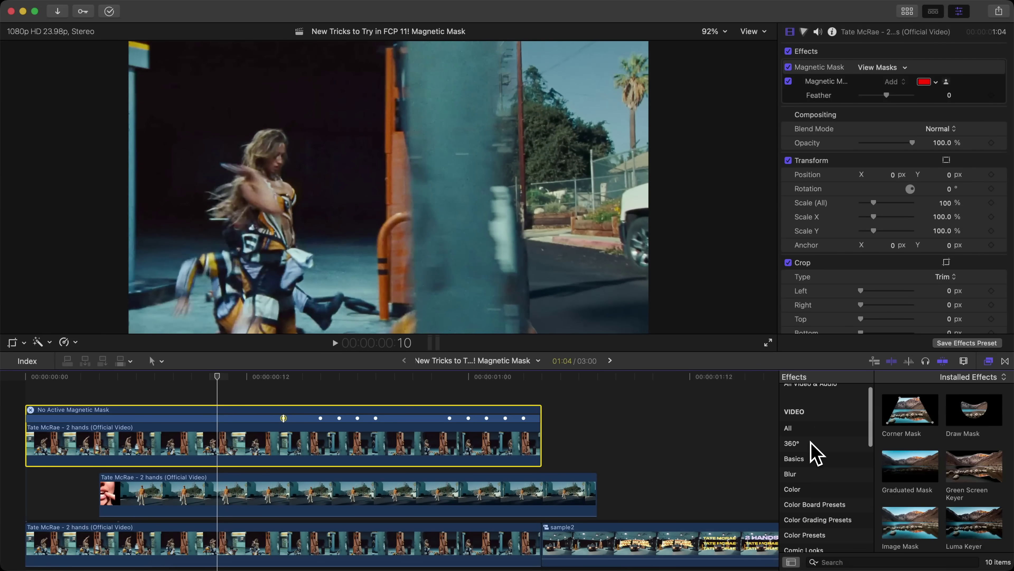
{"action": "left_click", "coordinate": [791, 474]}
{"action": "left_click_drag", "start_coordinate": [910, 410], "coordinate": [300, 462]}
{"action": "left_click", "coordinate": [213, 376]}
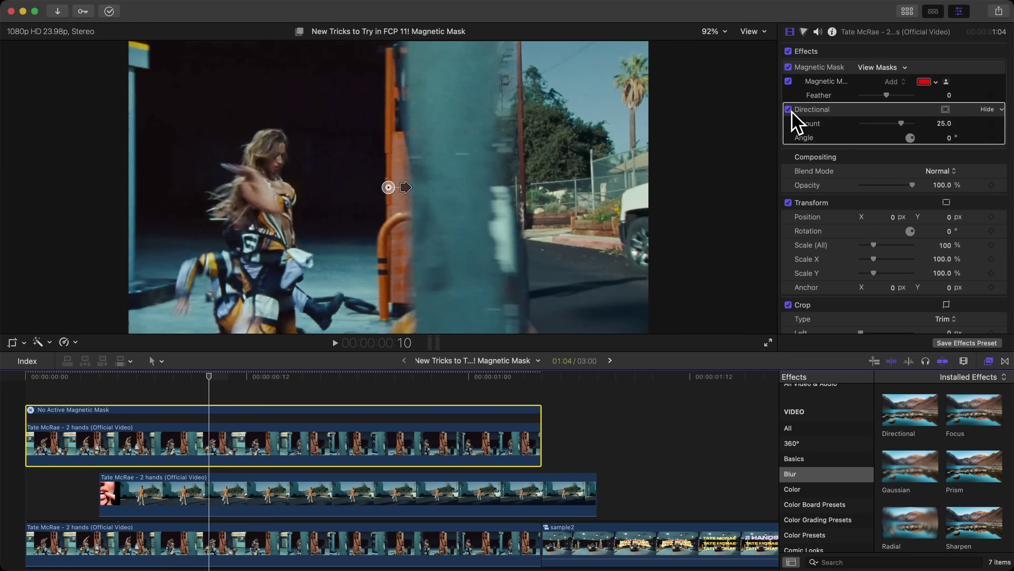
- Set the top clip's Directional blur Amount to 45 and its Magnetic Mask Feather to 29, and play the transition
{"action": "key", "text": "space"}
{"action": "left_click", "coordinate": [426, 380]}
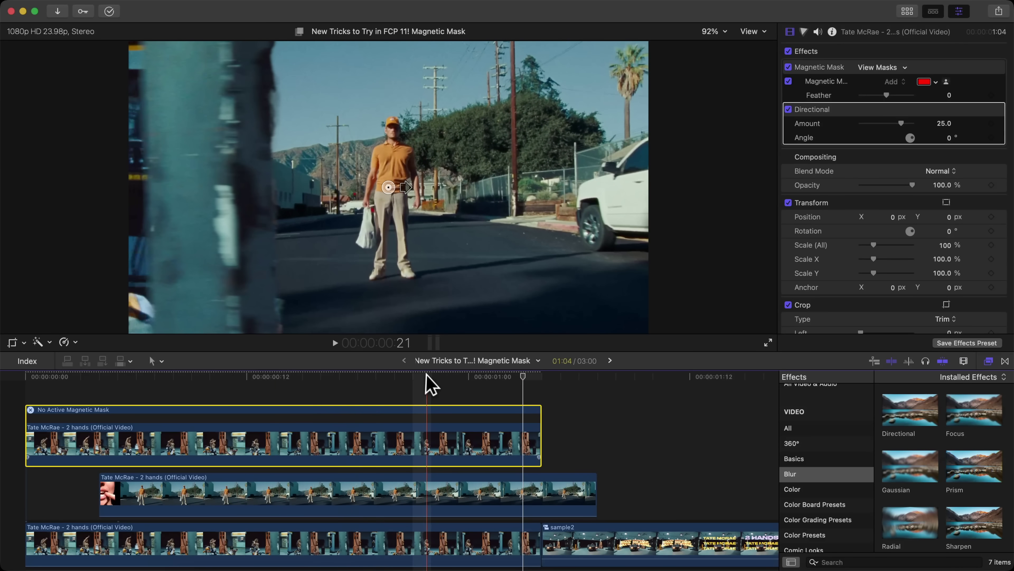
{"action": "left_click_drag", "start_coordinate": [943, 128], "coordinate": [943, 123]}
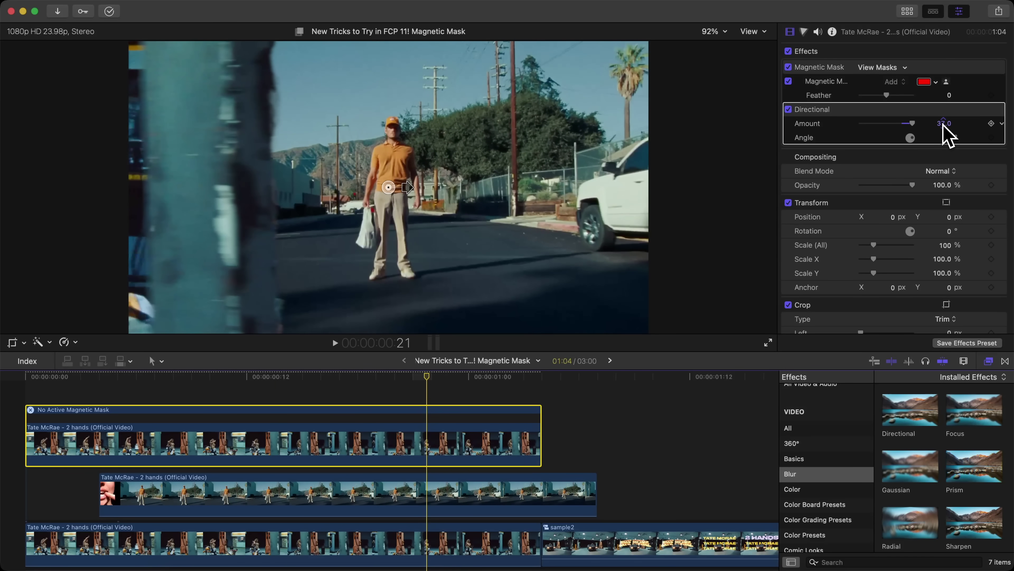
{"action": "left_click_drag", "start_coordinate": [886, 95], "coordinate": [895, 95]}
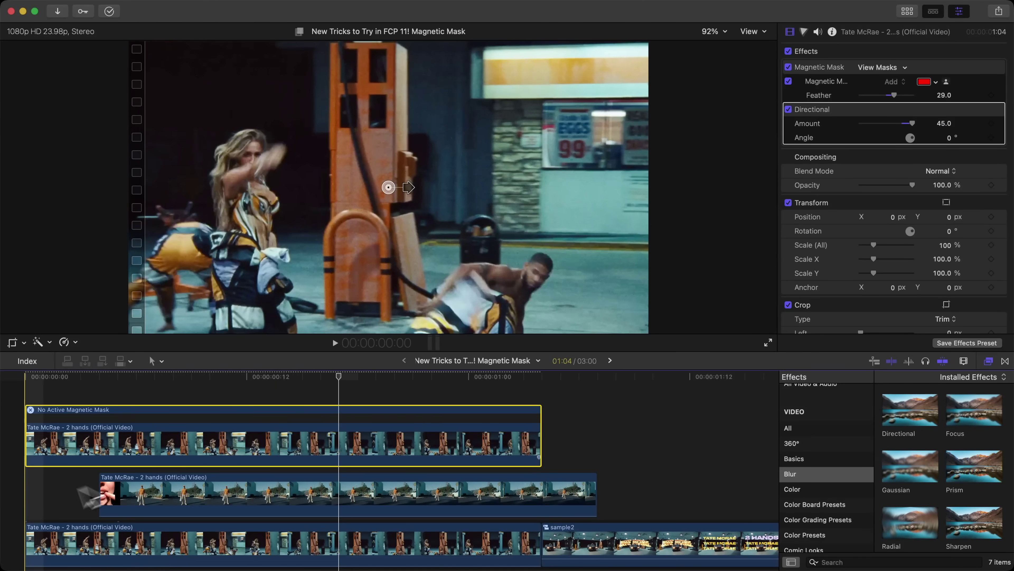
{"action": "key", "text": "space"}
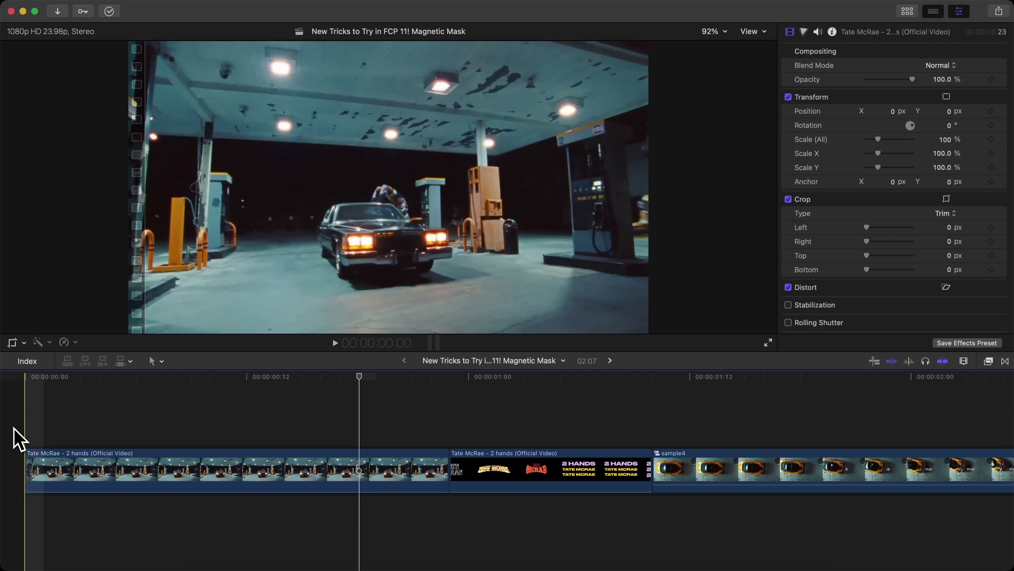
- Play the night gas station car shot and step through the title graphics clip that follows it
{"action": "key", "text": "space"}
{"action": "key", "text": "space"}
{"action": "key", "text": "space"}
{"action": "key", "text": "space"}
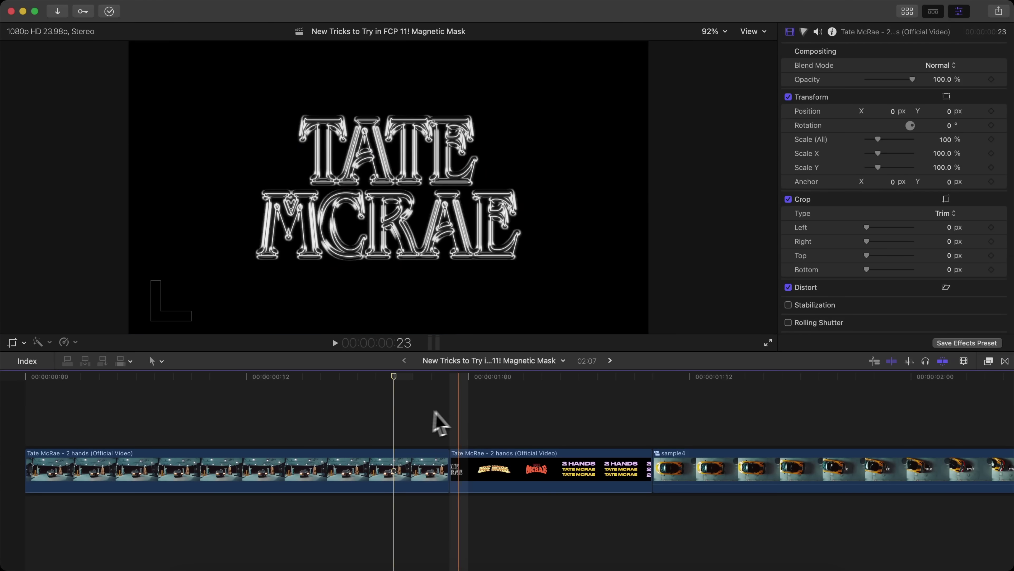
{"action": "key", "text": "space"}
{"action": "key", "text": "space"}
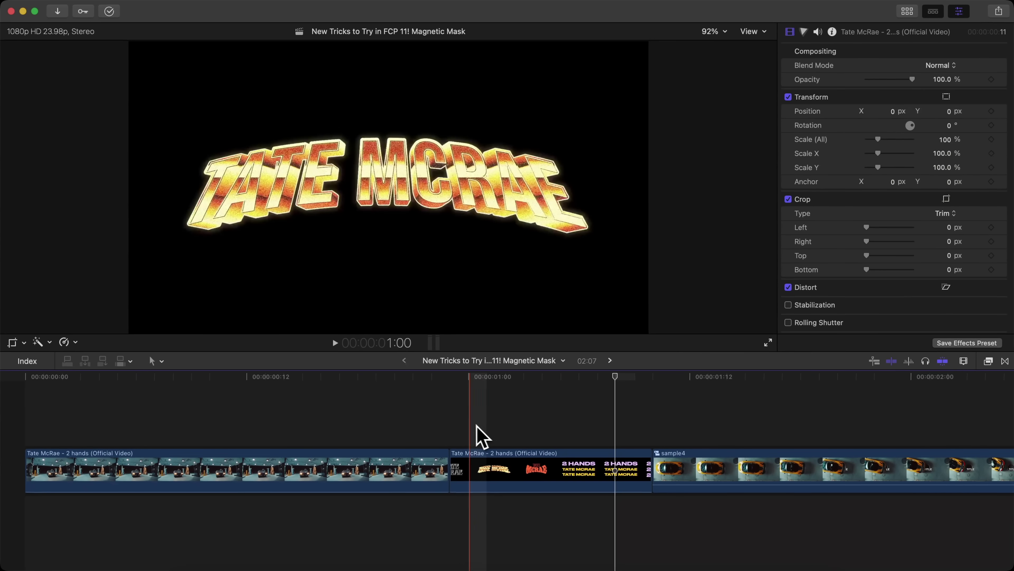
{"action": "key", "text": "Right"}
{"action": "key", "text": "Right"}
{"action": "key", "text": "Right"}
{"action": "key", "text": "Right"}
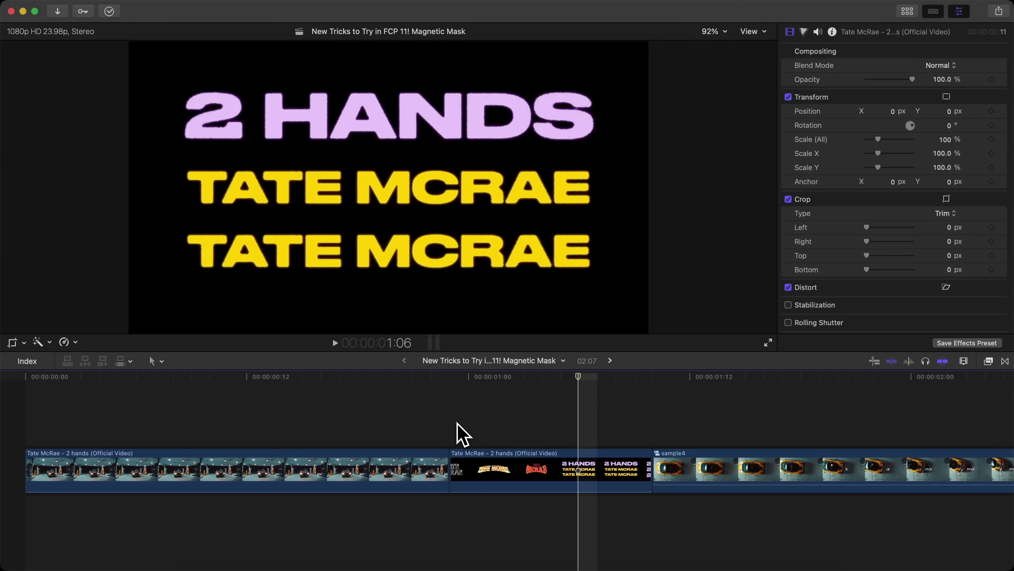
- Set the title graphics clip's blend mode to Add and connect the clip above the car shot
{"action": "left_click", "coordinate": [547, 459]}
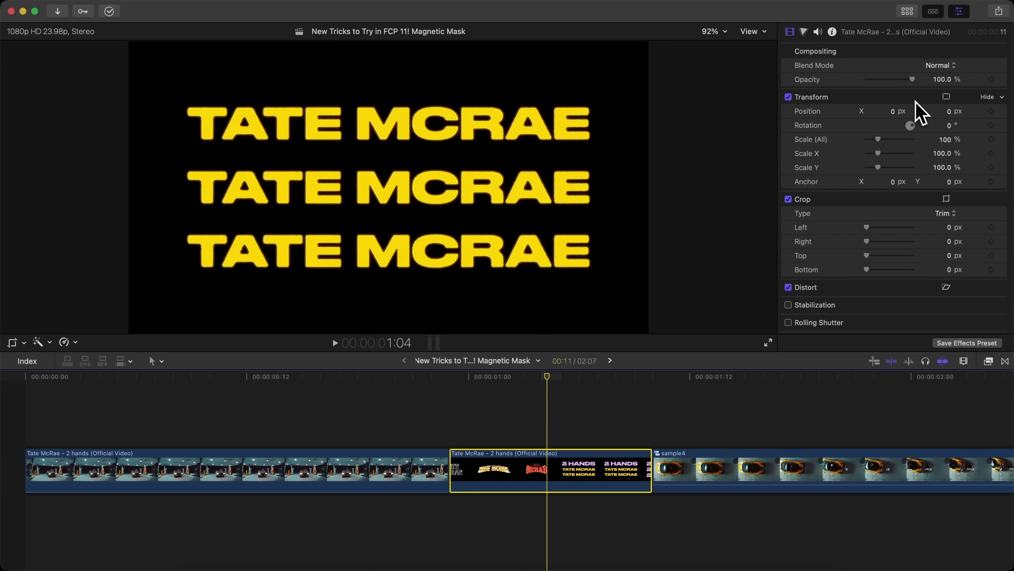
{"action": "left_click", "coordinate": [946, 68]}
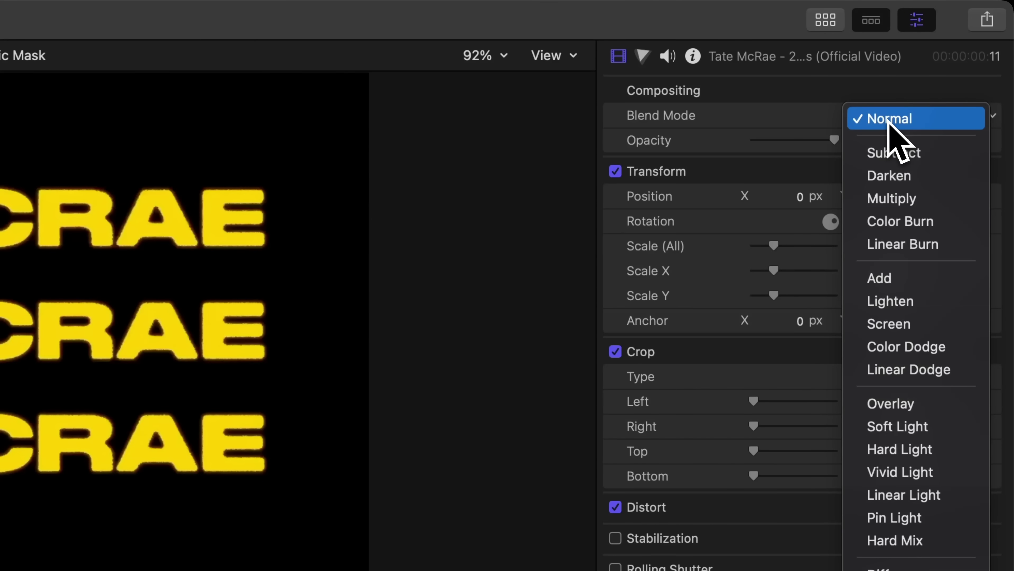
{"action": "left_click", "coordinate": [888, 278]}
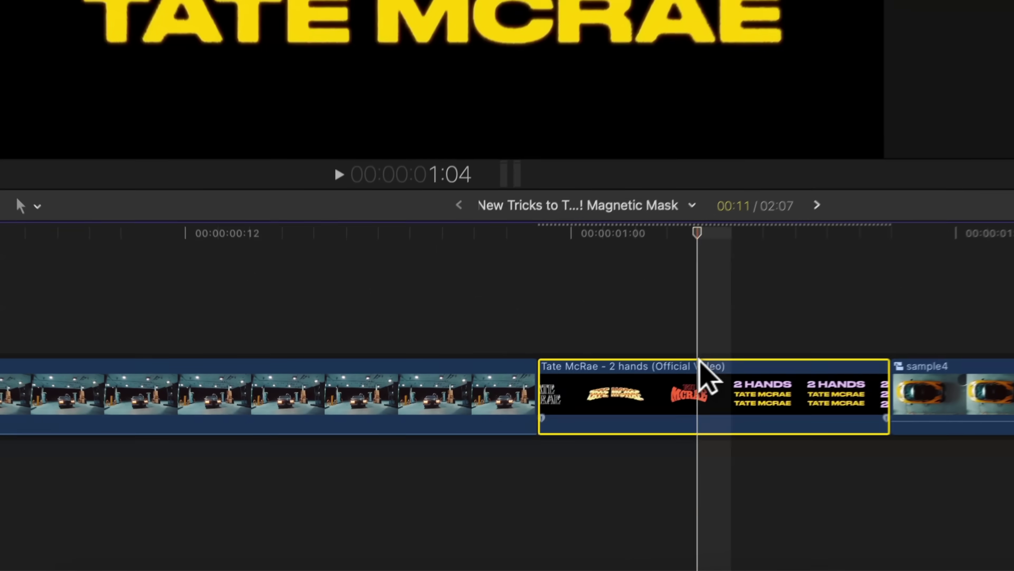
{"action": "left_click_drag", "start_coordinate": [539, 453], "coordinate": [299, 405]}
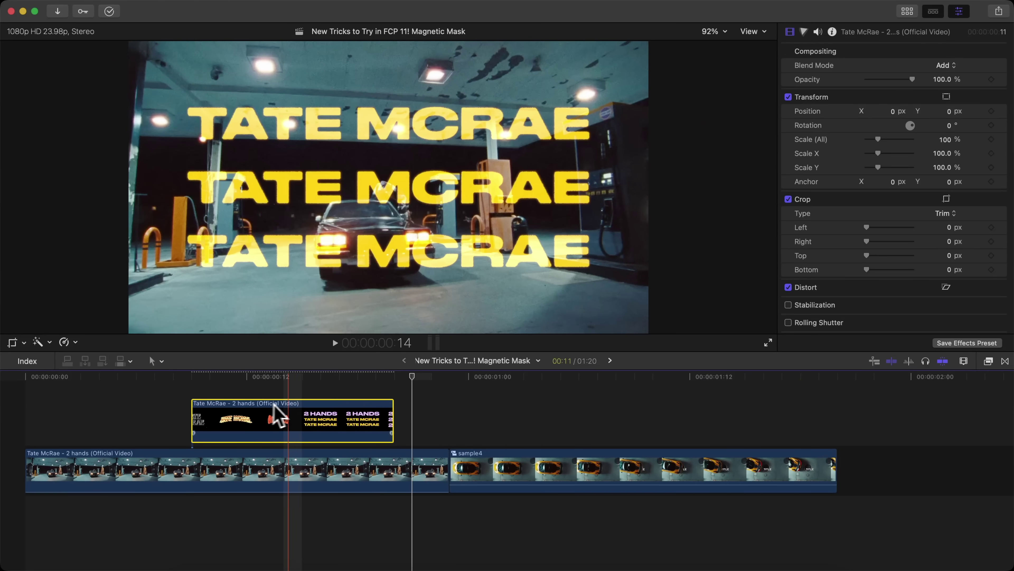
{"action": "left_click", "coordinate": [302, 372]}
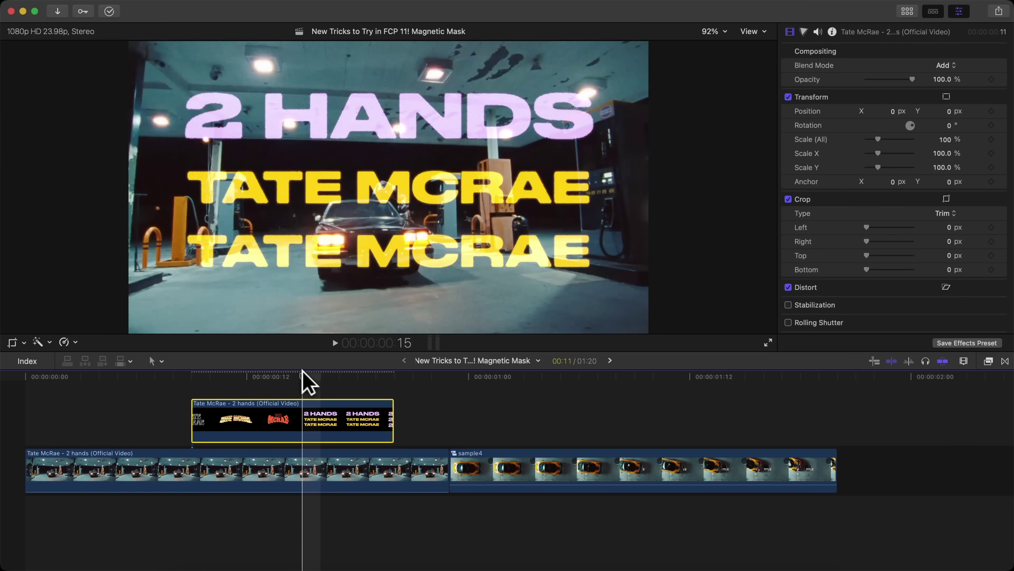
- Set the title graphics clip's blend mode back to Normal and apply the Luma Keyer effect to key out its black background
{"action": "left_click", "coordinate": [946, 66]}
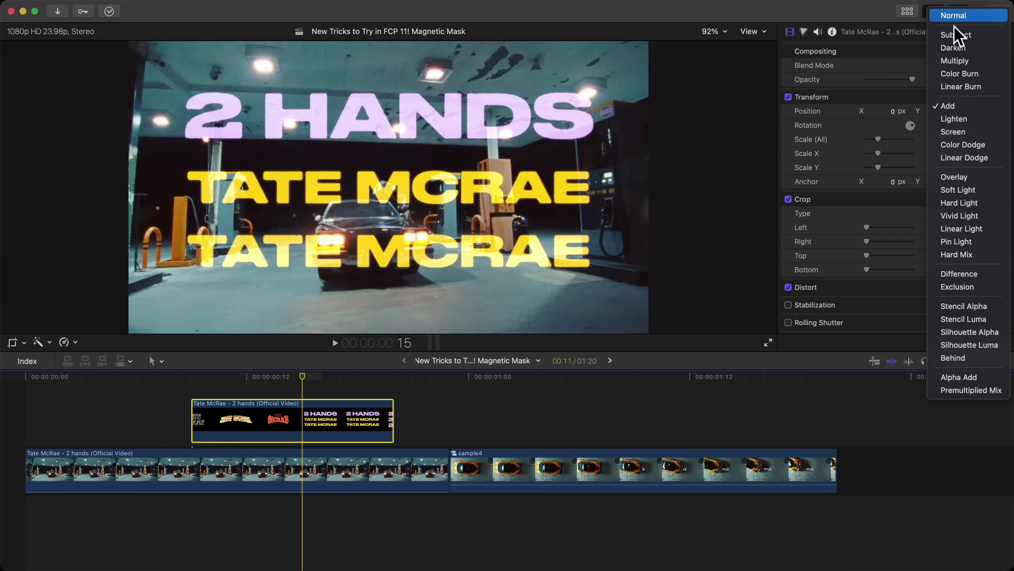
{"action": "left_click", "coordinate": [955, 18]}
{"action": "left_click", "coordinate": [989, 361]}
{"action": "scroll", "coordinate": [841, 478], "scroll_direction": "down", "scroll_amount": 3}
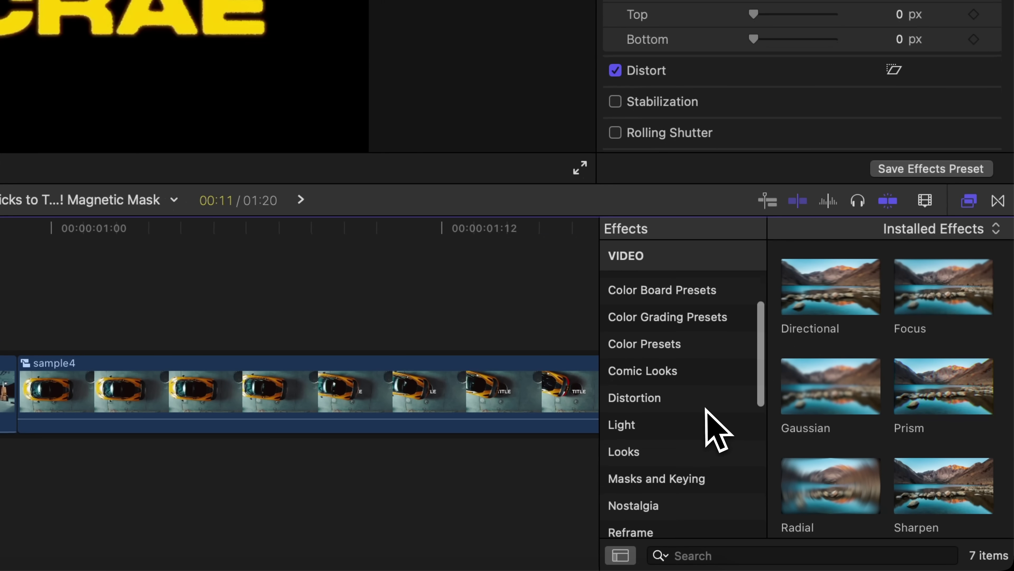
{"action": "left_click", "coordinate": [661, 471]}
{"action": "scroll", "coordinate": [918, 396], "scroll_direction": "down", "scroll_amount": 1}
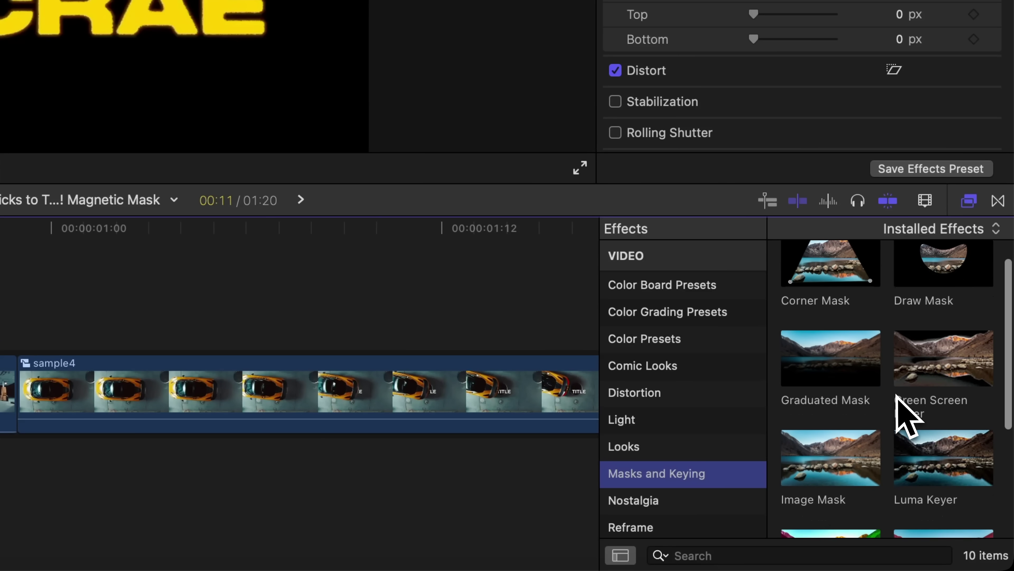
{"action": "scroll", "coordinate": [884, 374], "scroll_direction": "down", "scroll_amount": 2}
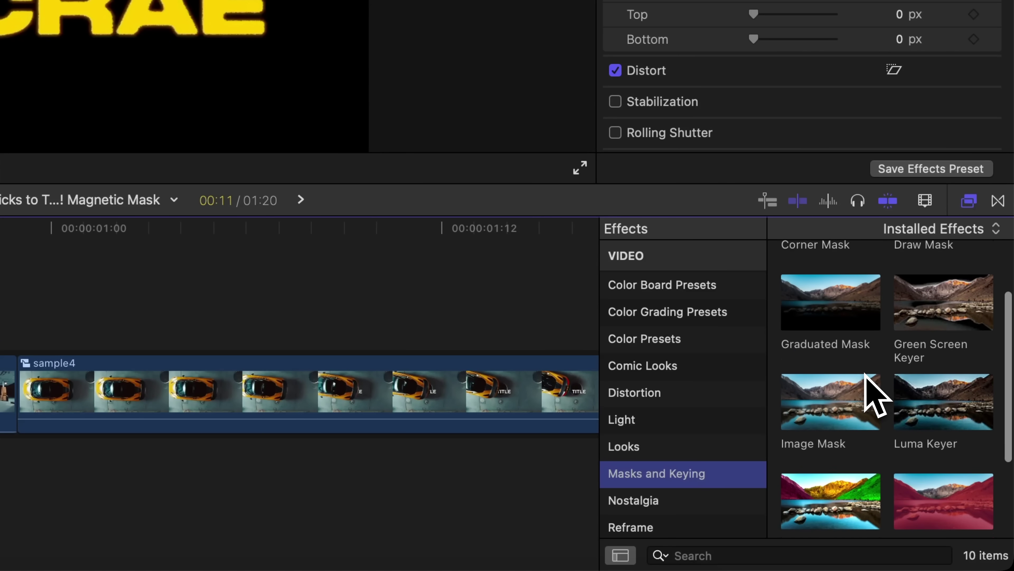
{"action": "left_click_drag", "start_coordinate": [911, 407], "coordinate": [315, 434]}
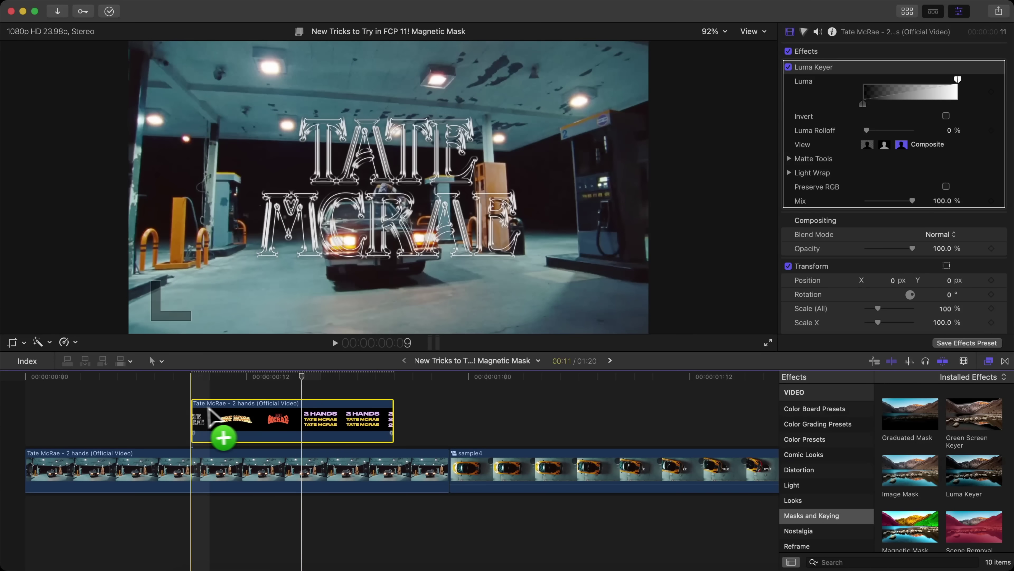
{"action": "key", "text": "super+5"}
- Duplicate the car shot as a connected clip directly above itself and apply the Magnetic Mask effect to the copy
{"action": "left_click", "coordinate": [238, 478]}
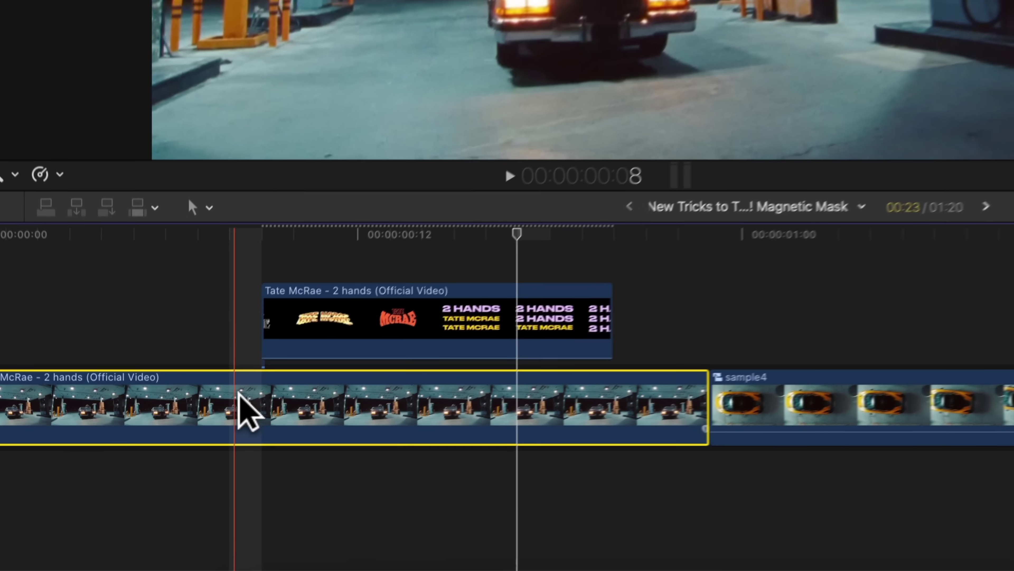
{"action": "left_click_drag", "start_coordinate": [179, 469], "coordinate": [179, 431], "text": "alt"}
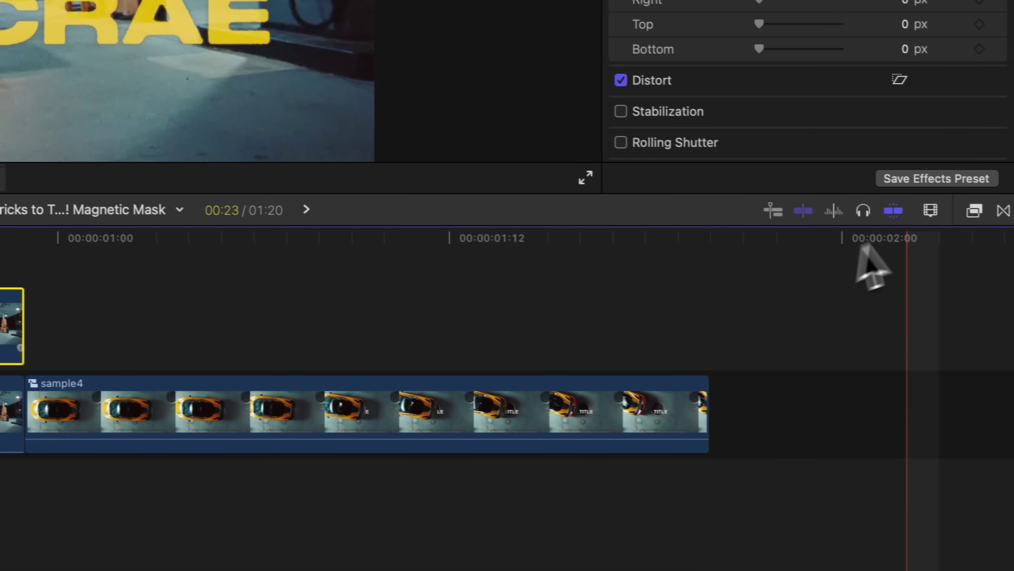
{"action": "left_click", "coordinate": [970, 208]}
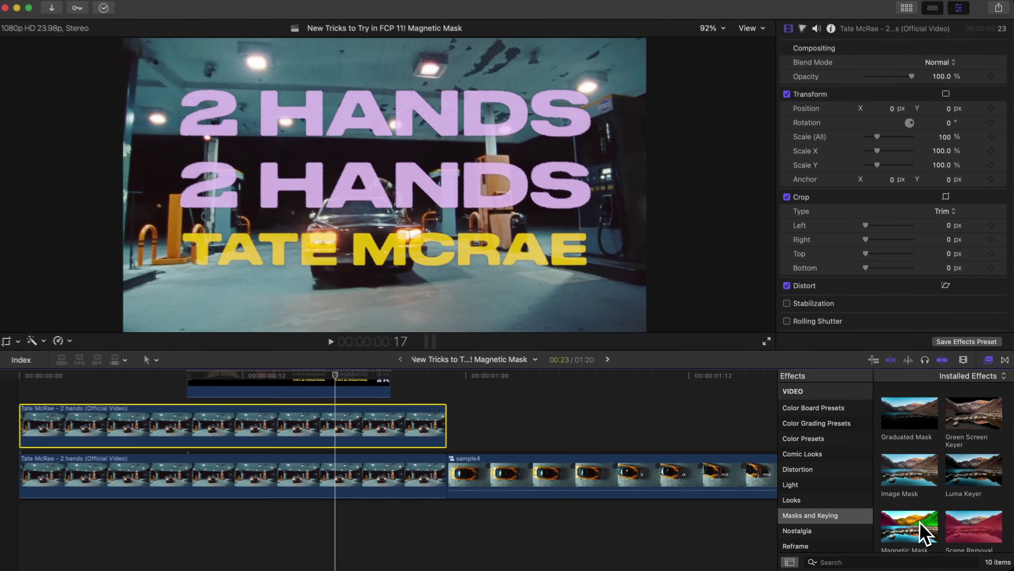
{"action": "left_click_drag", "start_coordinate": [831, 502], "coordinate": [164, 375]}
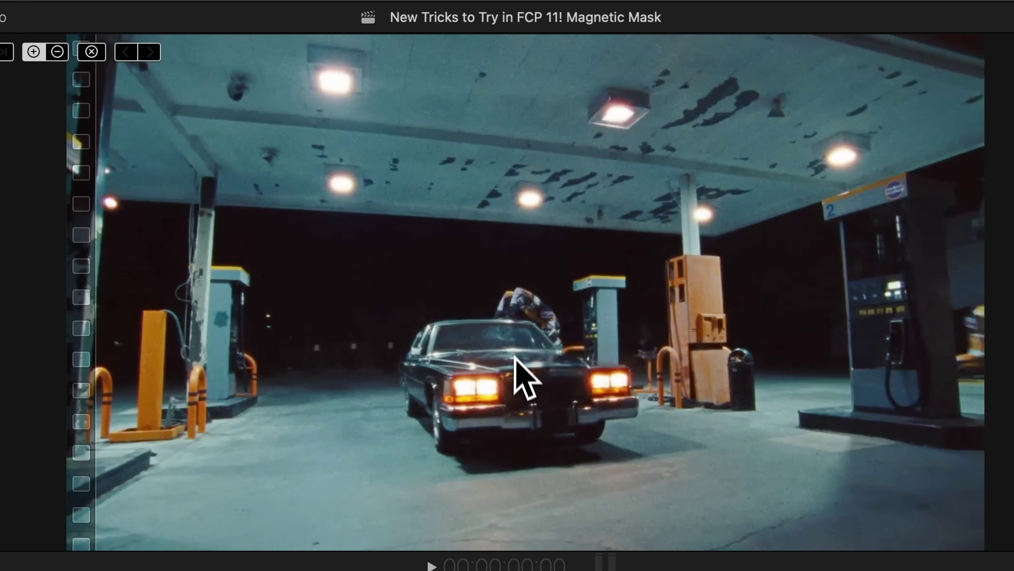
- Mark the car and its shadow as the Magnetic Mask subject, analyze the clip and play it
{"action": "left_click", "coordinate": [498, 360]}
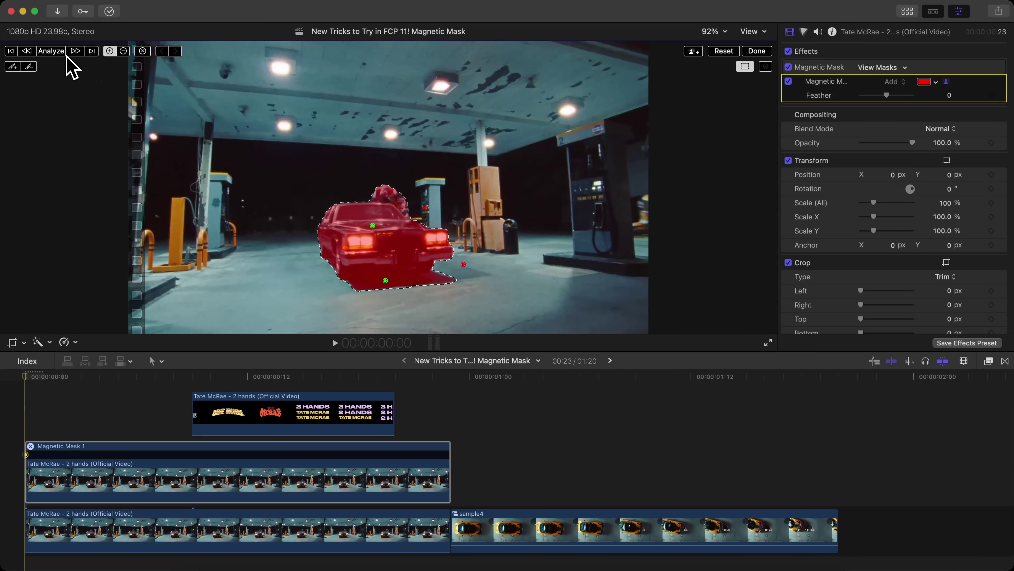
{"action": "left_click", "coordinate": [54, 51]}
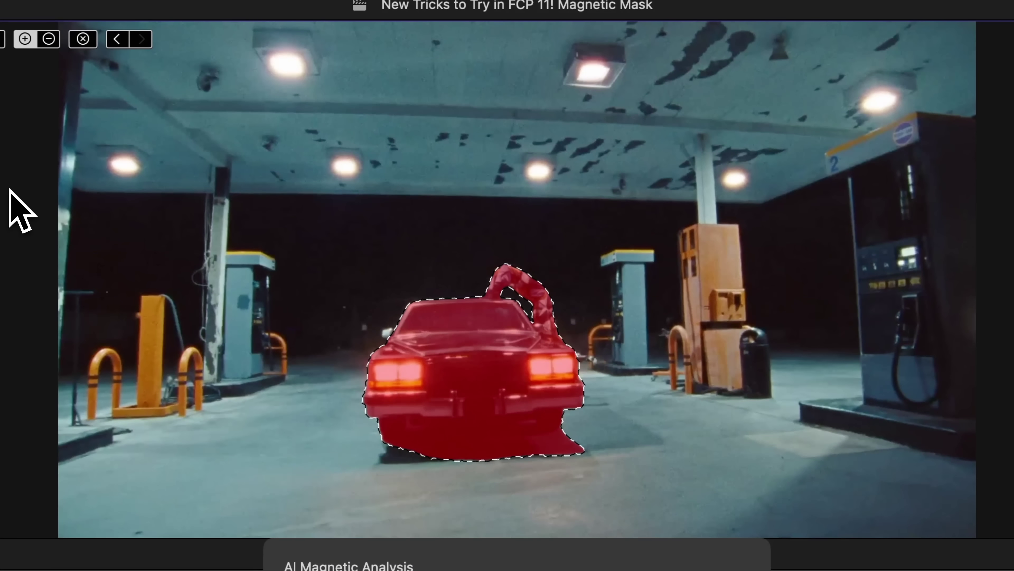
{"action": "key", "text": "space"}
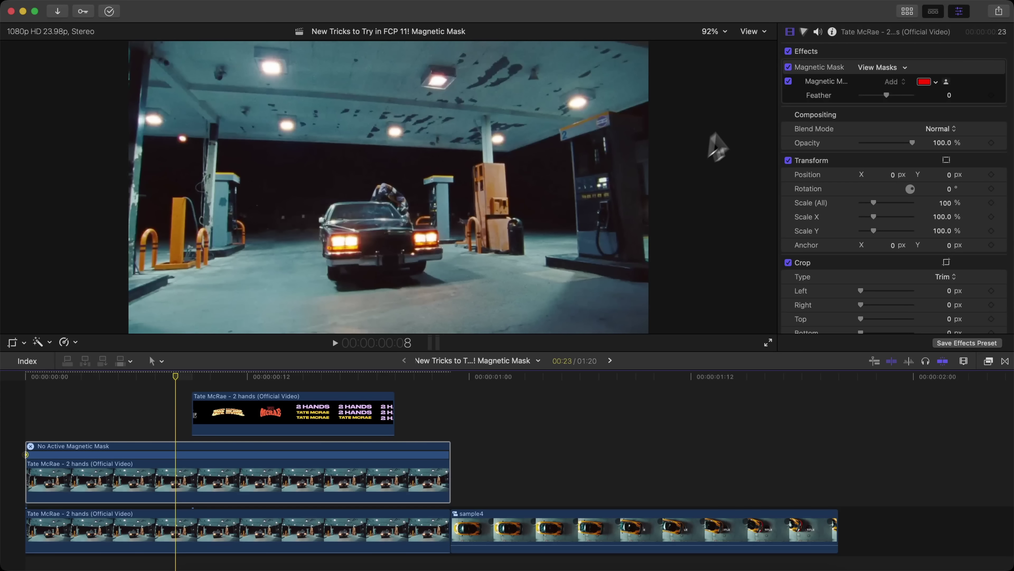
- Layer the masked car copy above the title graphics so the text plays behind the car, and raise the mask's Feather
{"action": "left_click", "coordinate": [197, 527]}
{"action": "key", "text": "v"}
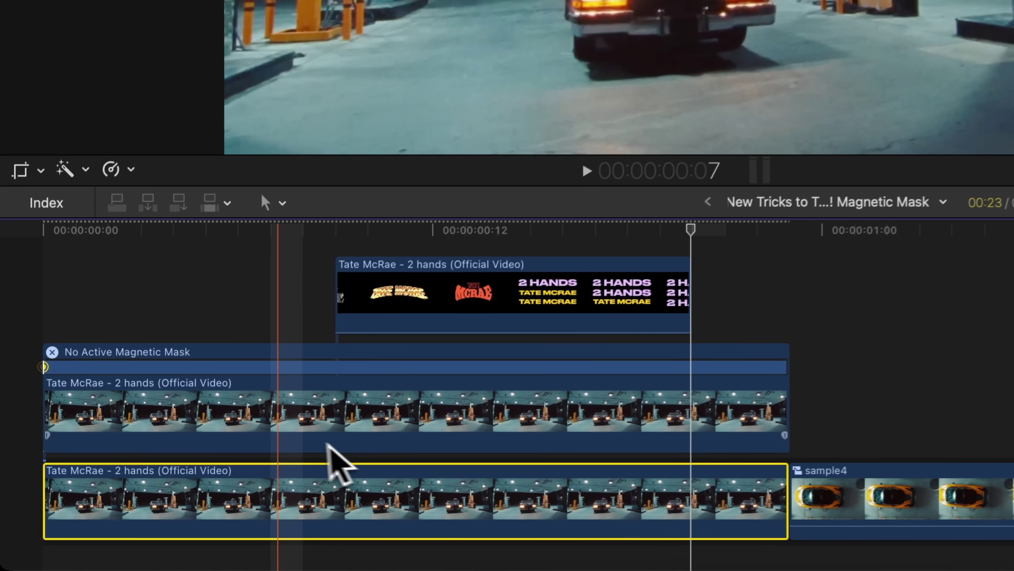
{"action": "left_click_drag", "start_coordinate": [188, 502], "coordinate": [153, 406]}
{"action": "left_click_drag", "start_coordinate": [269, 280], "coordinate": [271, 249]}
{"action": "key", "text": "space"}
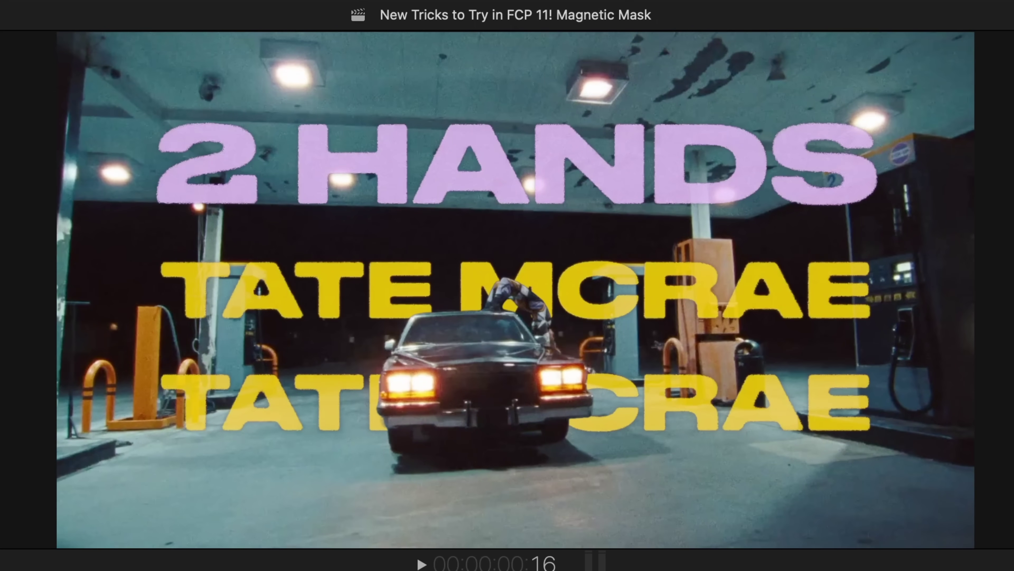
{"action": "key", "text": "Escape"}
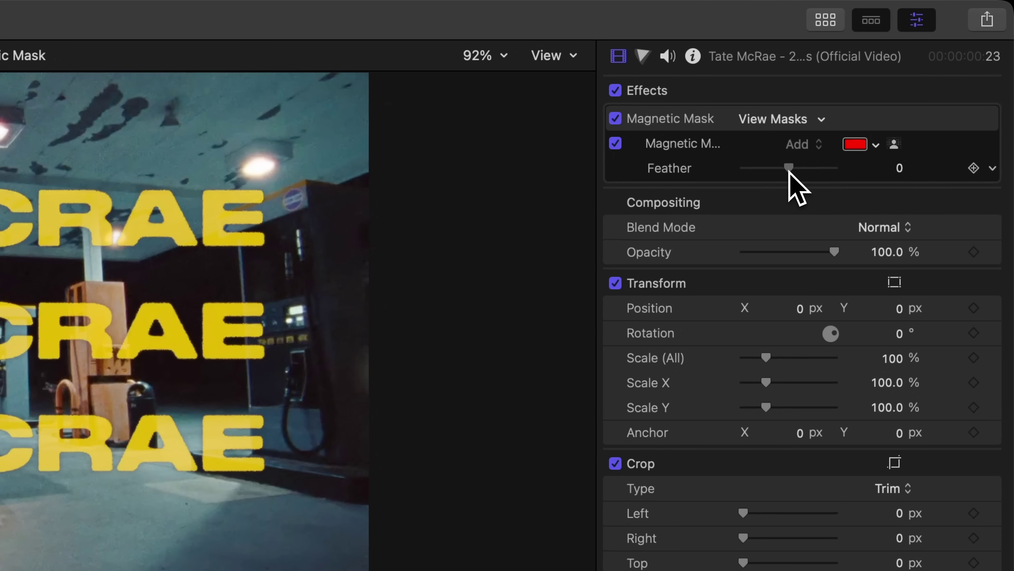
{"action": "left_click_drag", "start_coordinate": [789, 172], "coordinate": [816, 172]}
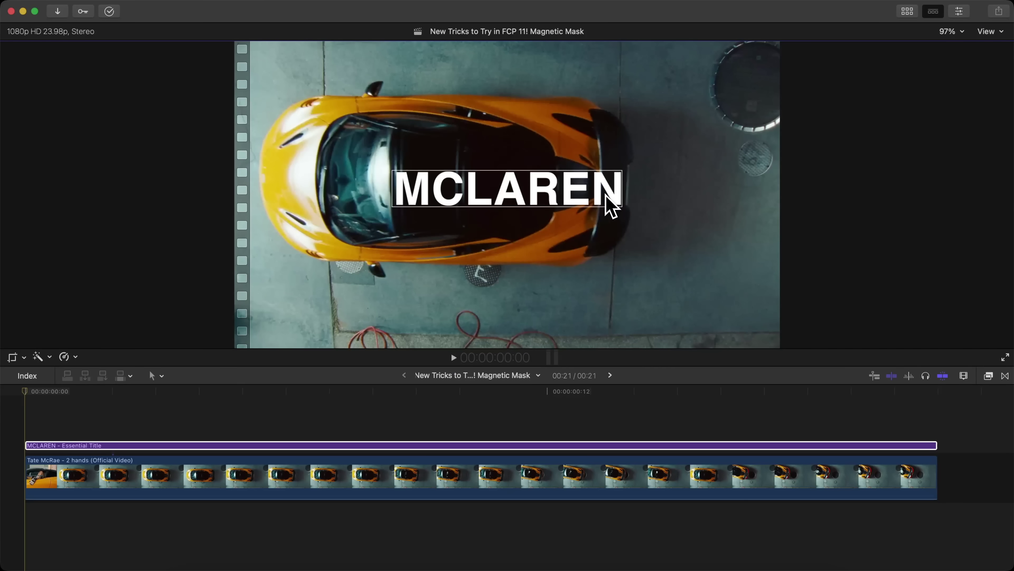
- Reposition the MCLAREN title over the orange car in the viewer
{"action": "left_click_drag", "start_coordinate": [610, 204], "coordinate": [608, 197]}
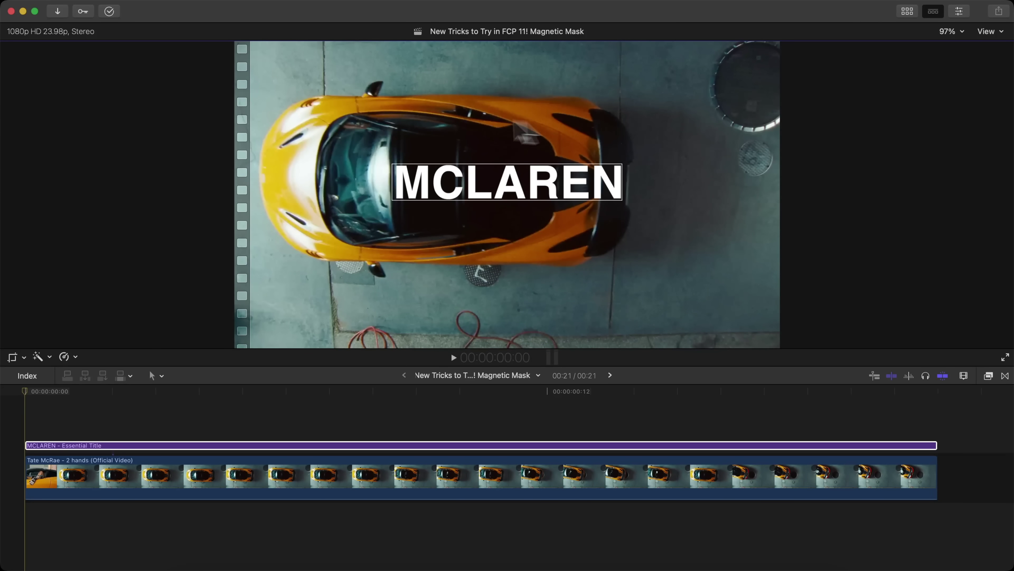
{"action": "left_click_drag", "start_coordinate": [582, 162], "coordinate": [579, 183]}
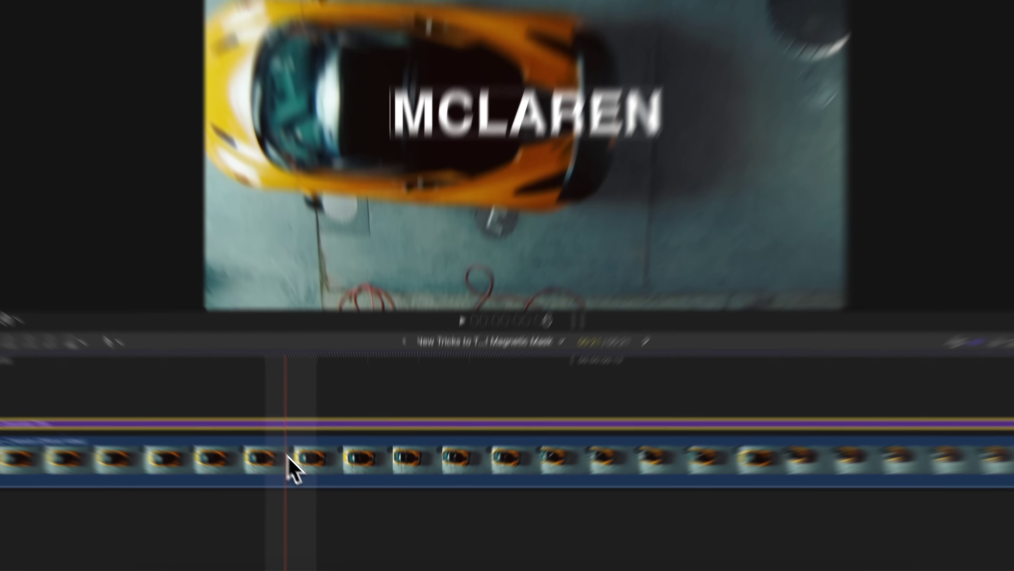
- Duplicate the orange car clip onto a layer beneath the MCLAREN title and apply the Magnetic Mask effect to the copy
{"action": "left_click_drag", "start_coordinate": [288, 455], "coordinate": [289, 400]}
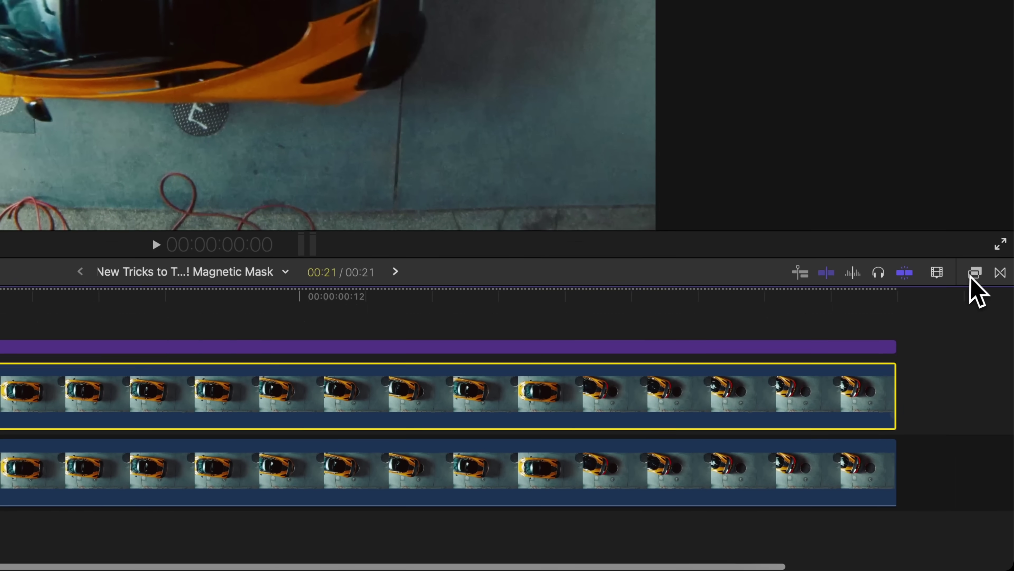
{"action": "left_click", "coordinate": [973, 274]}
{"action": "left_click_drag", "start_coordinate": [848, 516], "coordinate": [0, 318]}
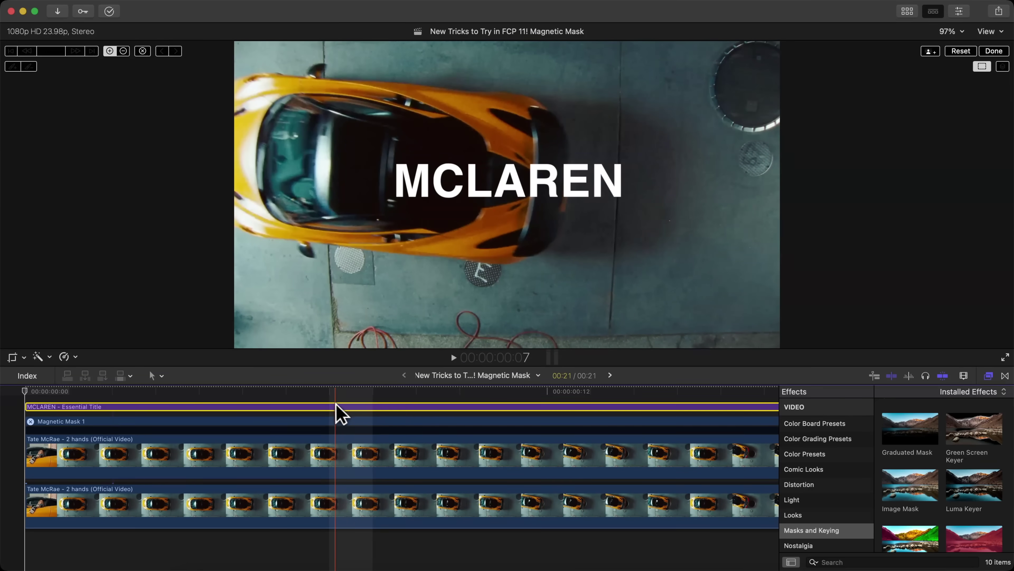
- Disable the MCLAREN title, select the masked orange car copy beneath it and hide the effects browser
{"action": "key", "text": "v"}
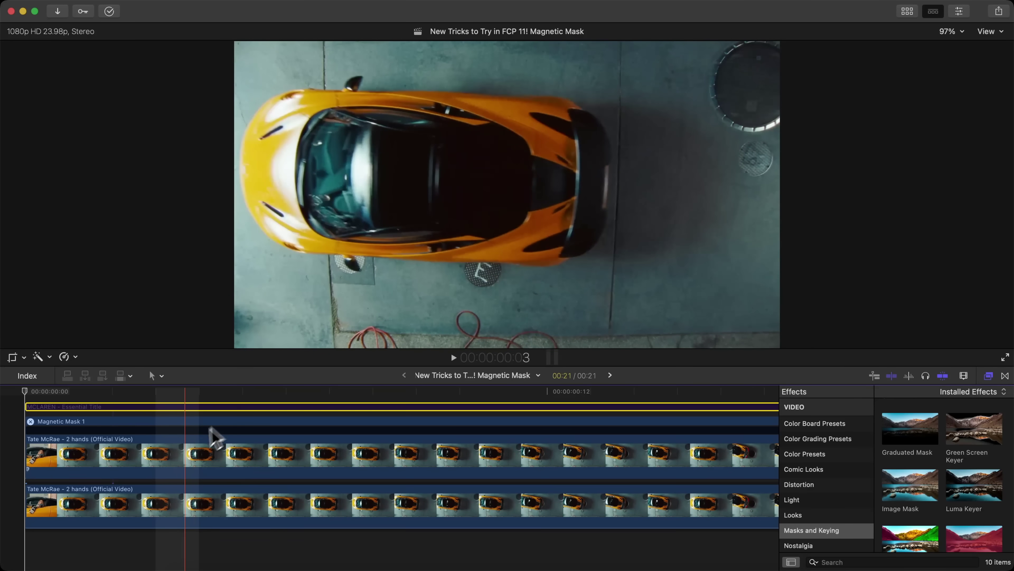
{"action": "left_click", "coordinate": [214, 423]}
{"action": "left_click", "coordinate": [989, 376]}
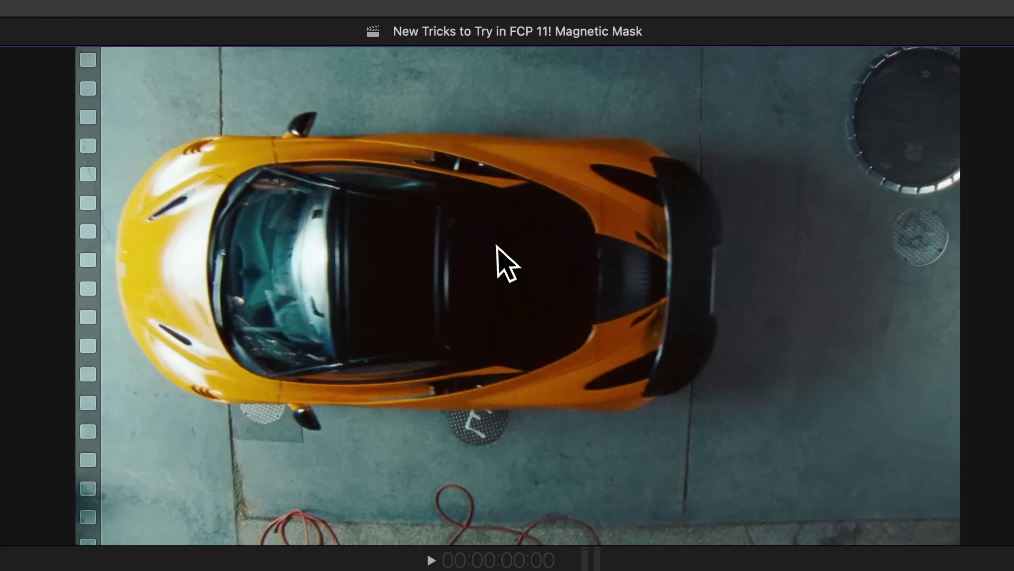
- Mark the orange car and both side mirrors as the Magnetic Mask subject, exclude the surrounding ground and analyze the clip
{"action": "left_click", "coordinate": [484, 198]}
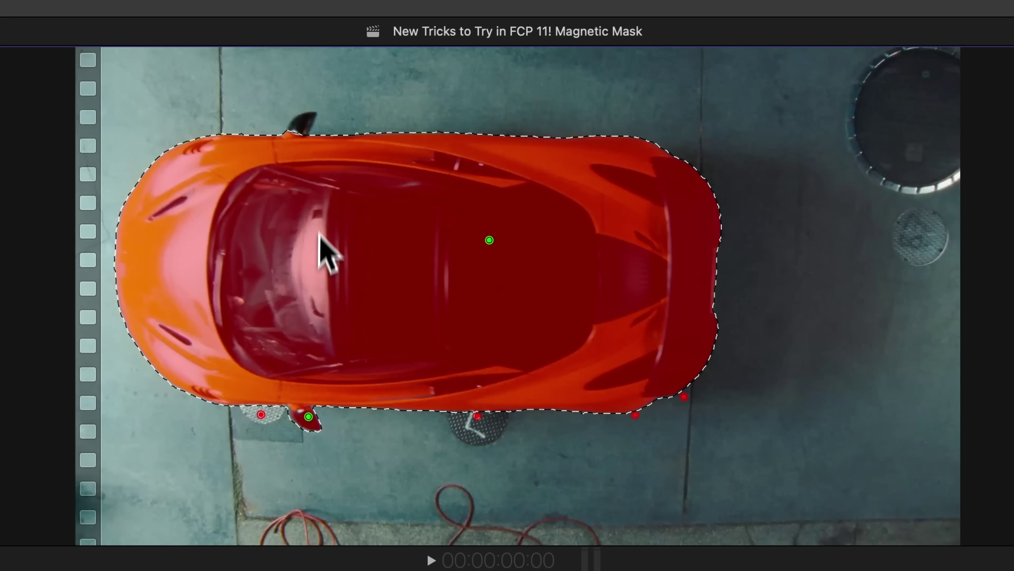
{"action": "left_click", "coordinate": [305, 130]}
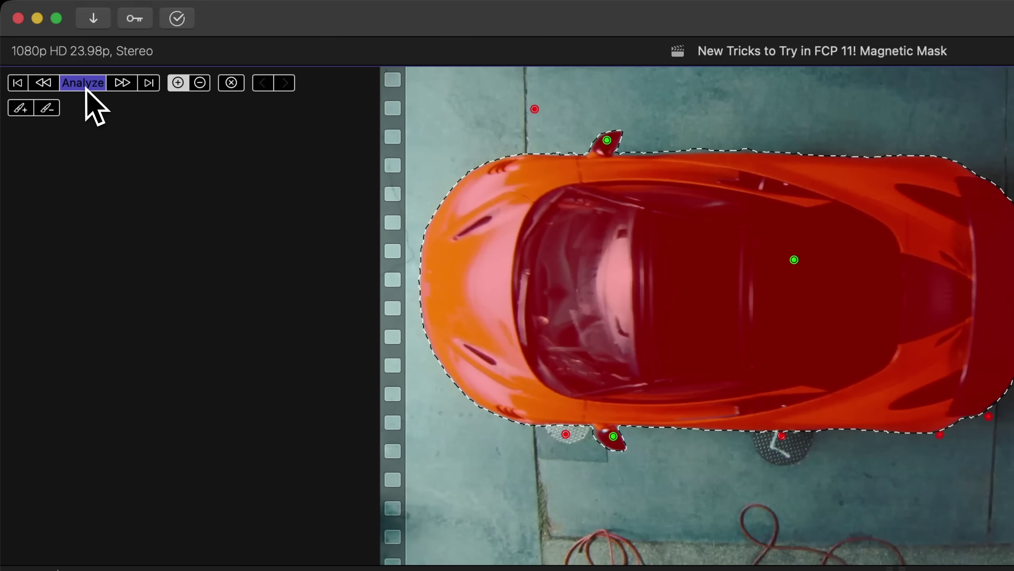
{"action": "left_click", "coordinate": [83, 83]}
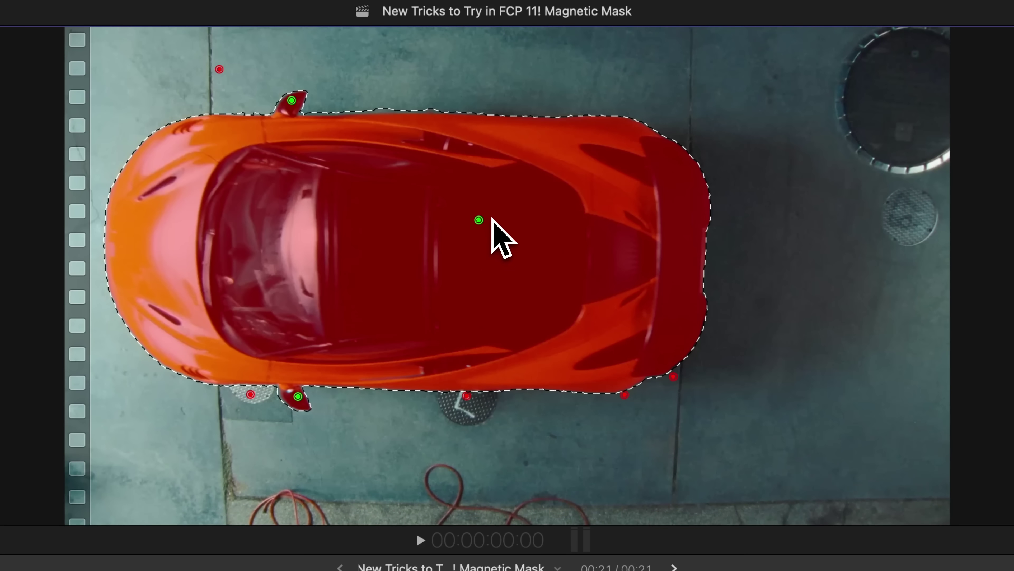
{"action": "key", "text": "space"}
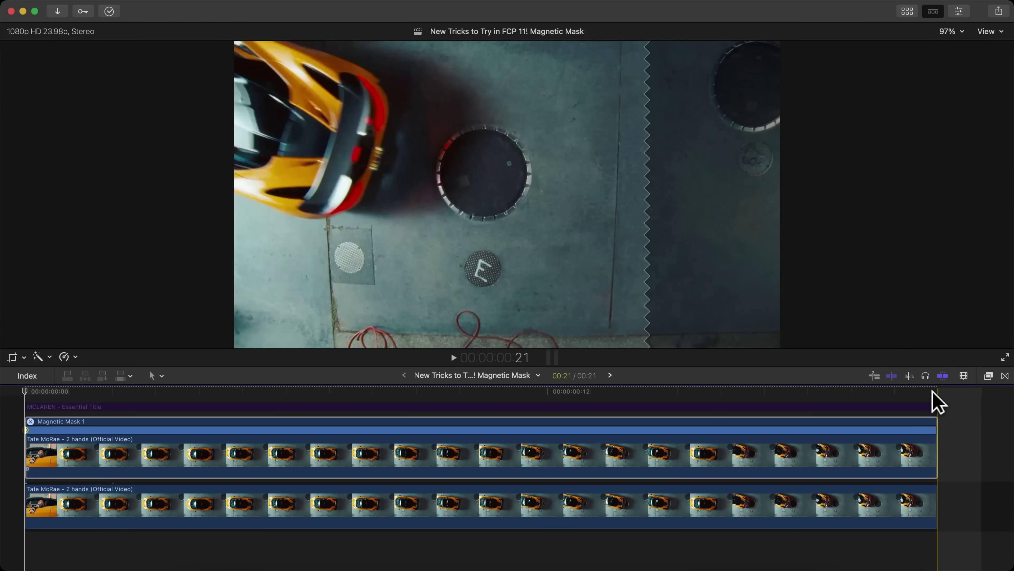
- At frame 15, exclude the manhole and the shadow behind the orange car from the mask and analyze the clip again
{"action": "left_click", "coordinate": [932, 391]}
{"action": "key", "text": "Left"}
{"action": "key", "text": "Left"}
{"action": "key", "text": "Left"}
{"action": "key", "text": "Left"}
{"action": "key", "text": "Left"}
{"action": "key", "text": "Left"}
{"action": "key", "text": "Left"}
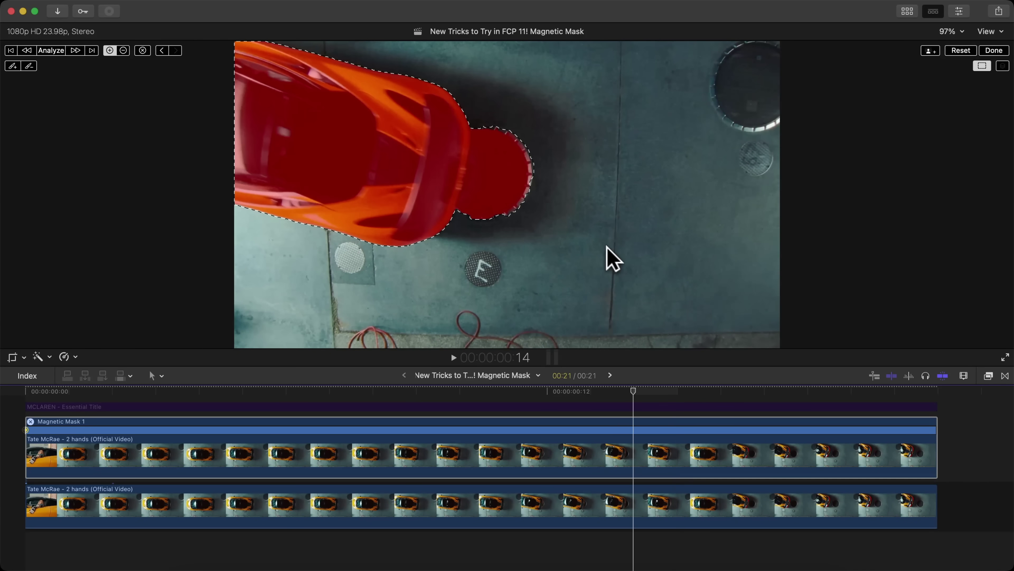
{"action": "key", "text": "Right"}
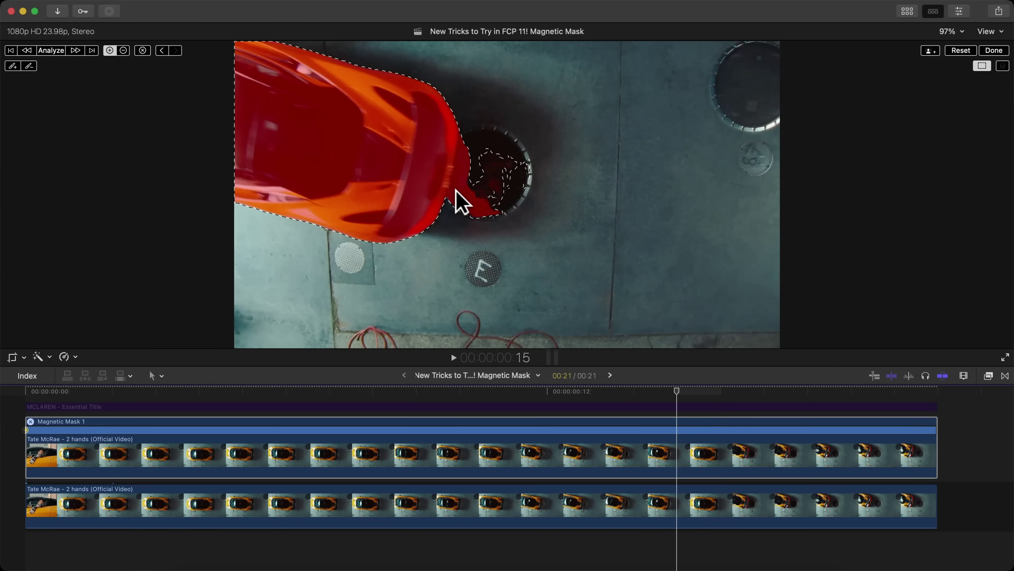
{"action": "left_click", "coordinate": [477, 207], "text": "alt"}
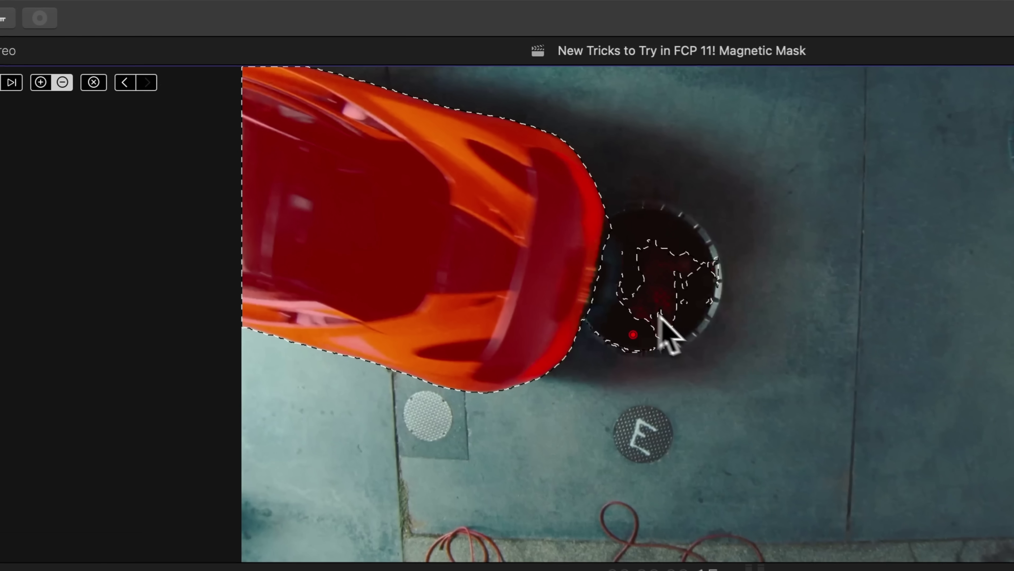
{"action": "left_click", "coordinate": [664, 293]}
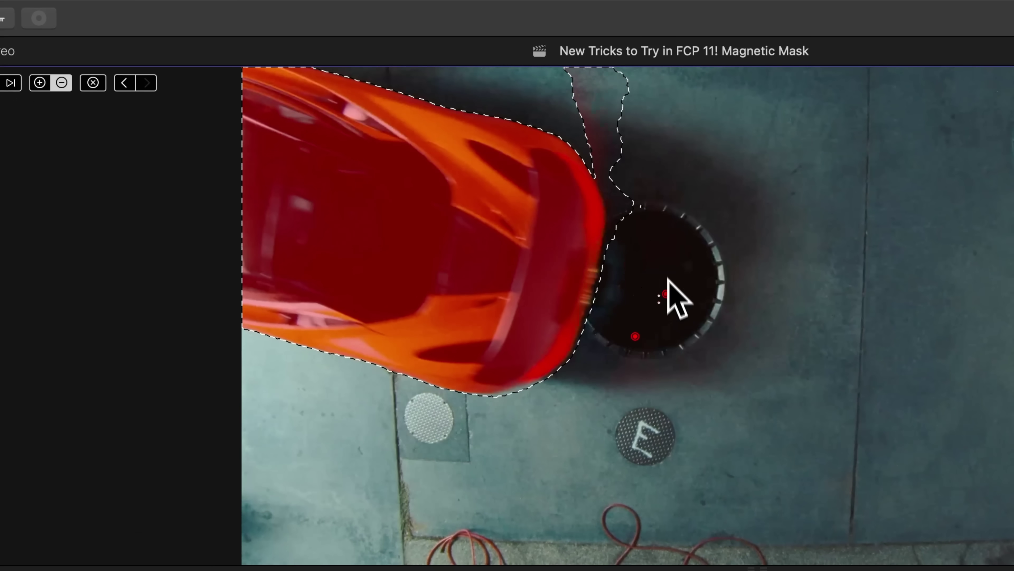
{"action": "left_click", "coordinate": [597, 120]}
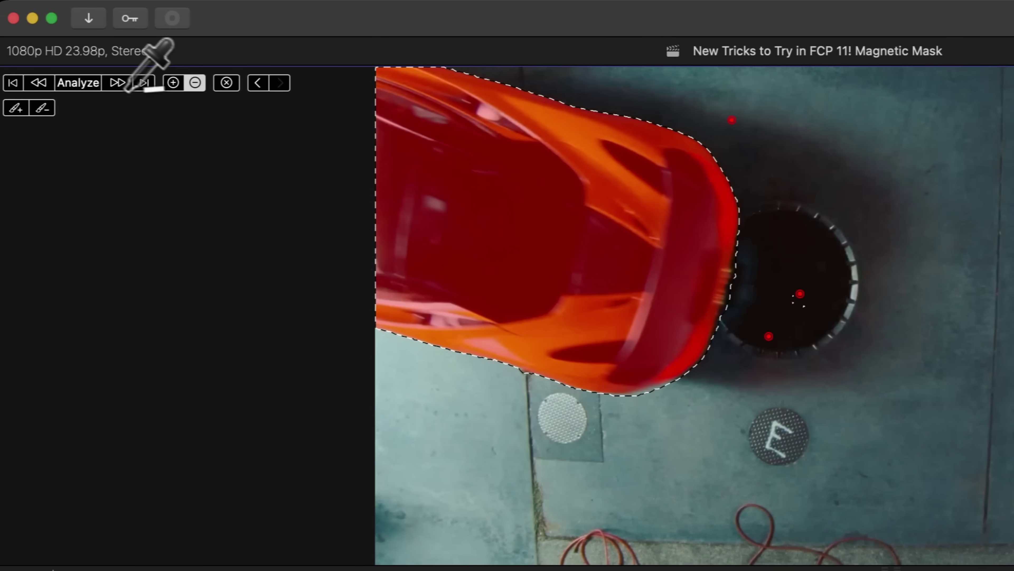
{"action": "left_click", "coordinate": [43, 83]}
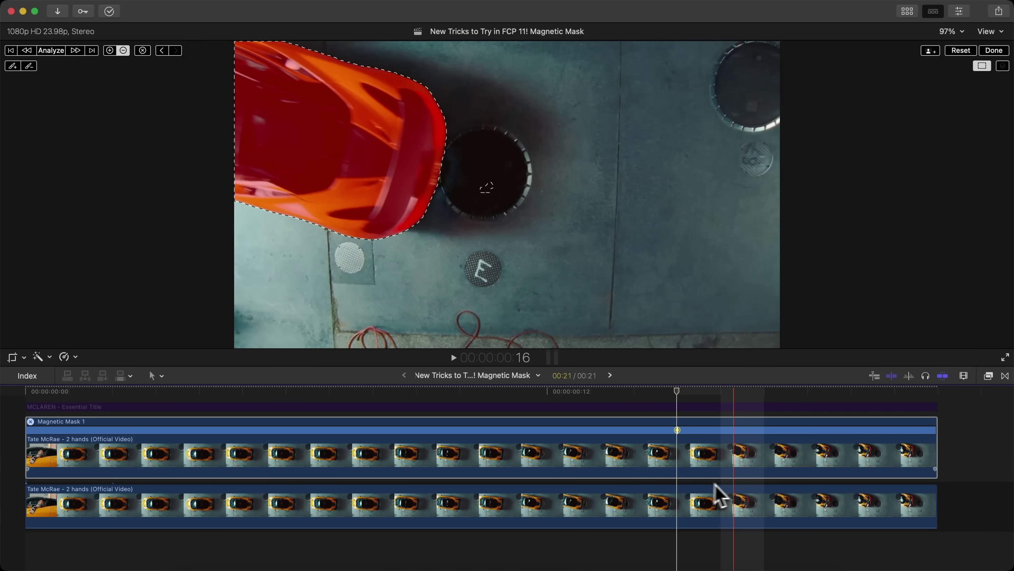
- Preview the masked orange car against black by temporarily disabling the base clip
{"action": "left_click", "coordinate": [89, 505]}
{"action": "key", "text": "space"}
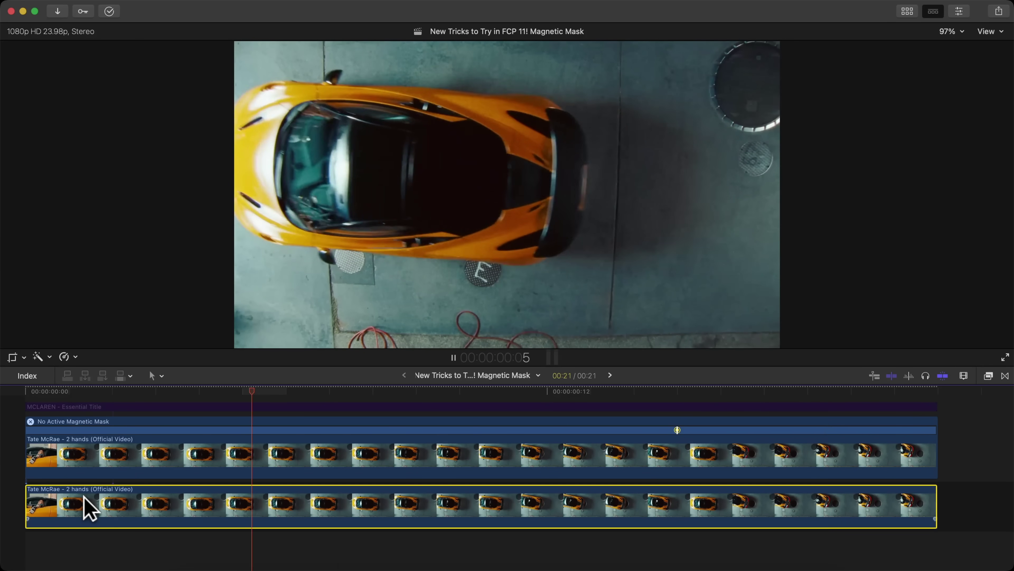
{"action": "key", "text": "super+shift+f"}
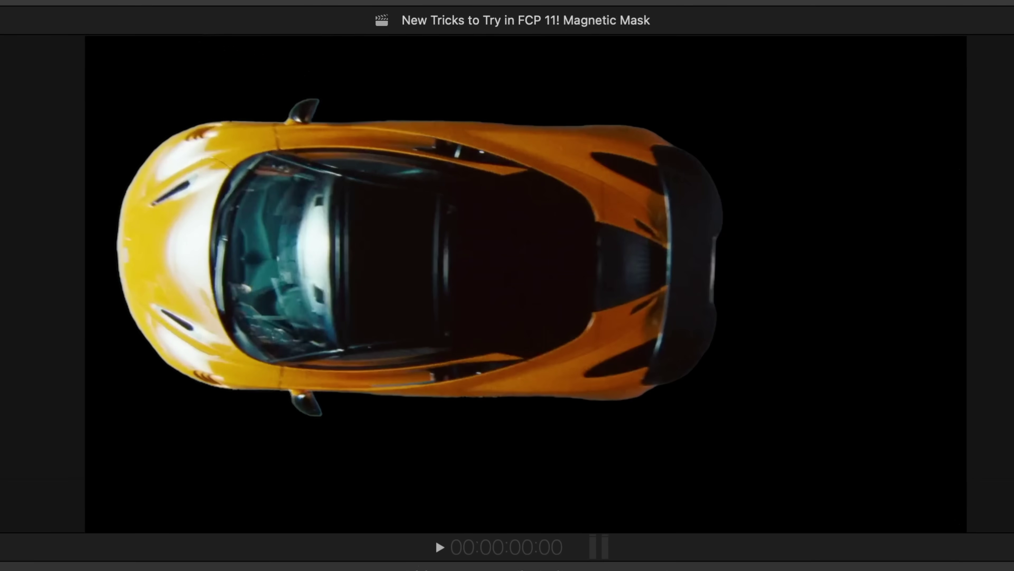
{"action": "key", "text": "v"}
{"action": "key", "text": "space"}
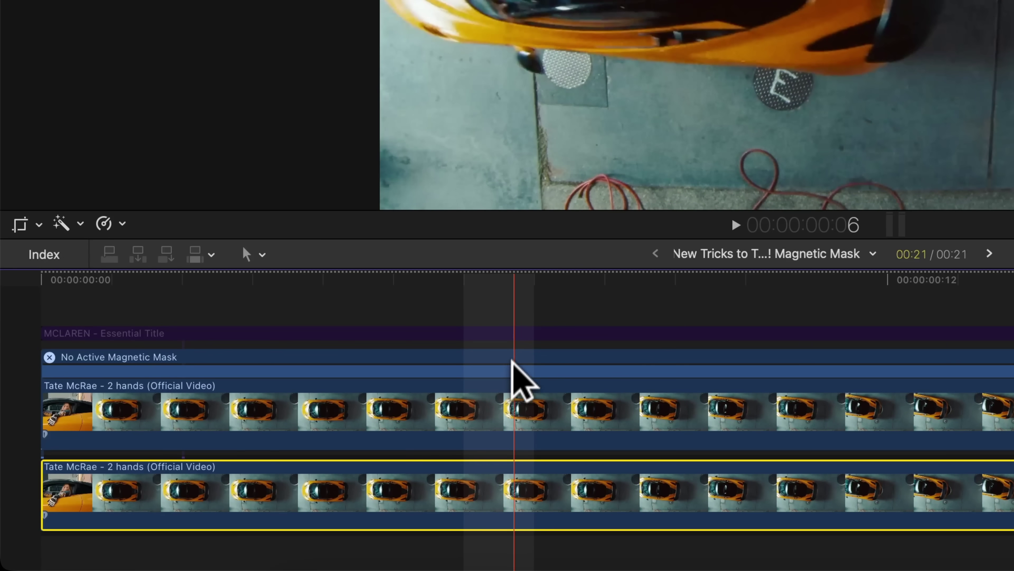
- Re-enable the MCLAREN title between the masked car copy and the base clip, and play the result full screen
{"action": "left_click_drag", "start_coordinate": [517, 333], "coordinate": [516, 437]}
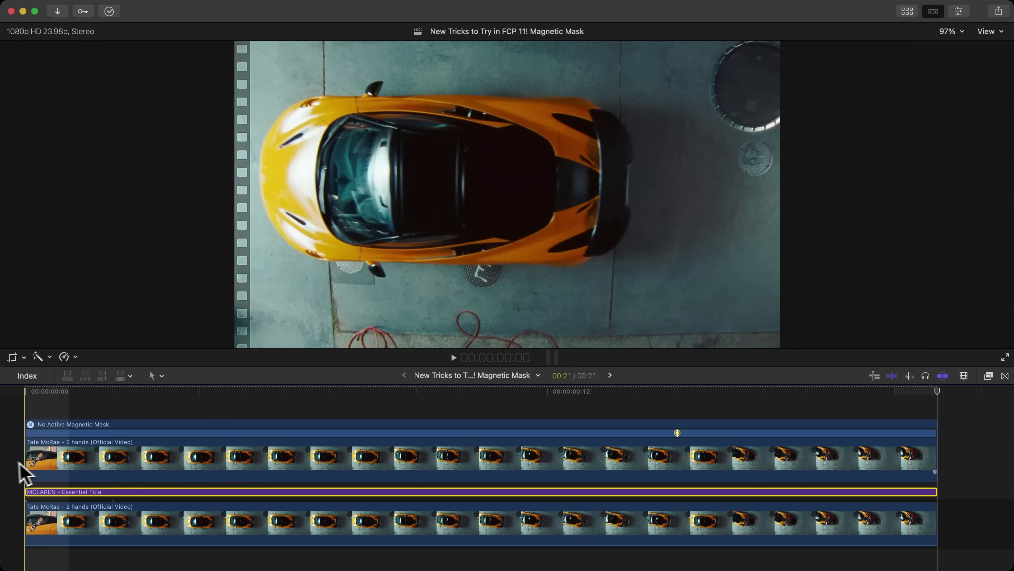
{"action": "key", "text": "super+shift+f"}
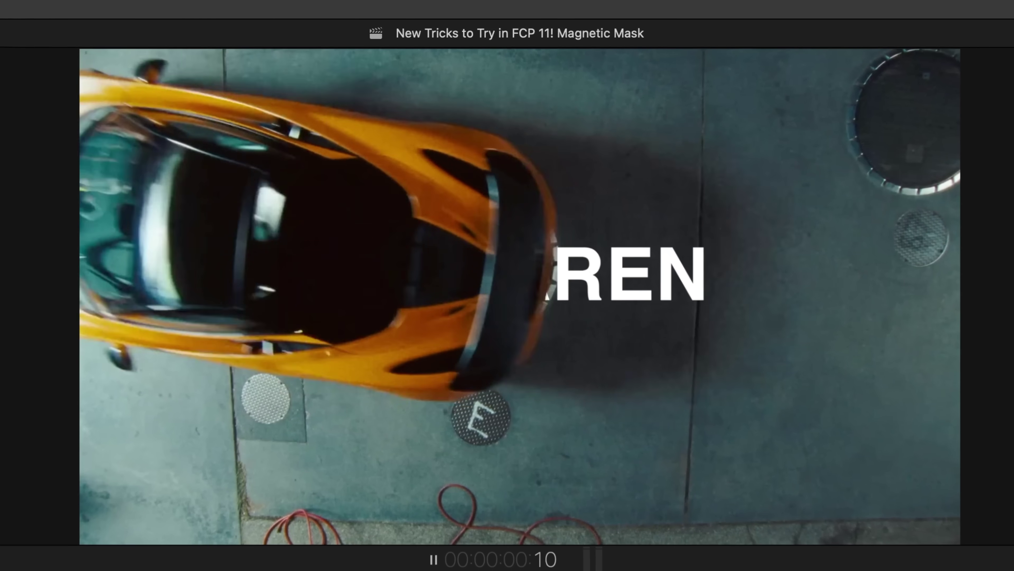
{"action": "key", "text": "space"}
{"action": "key", "text": "space"}
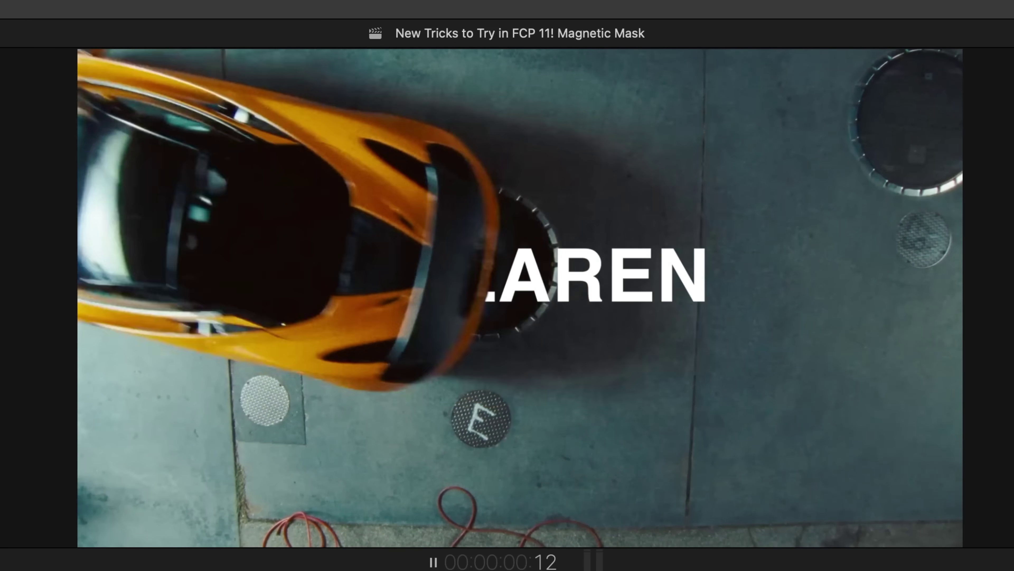
{"action": "key", "text": "space"}
{"action": "key", "text": "Escape"}
- Set the Magnetic Mask Feather of the top orange car clip to 48.0 and play the result
{"action": "left_click", "coordinate": [445, 455]}
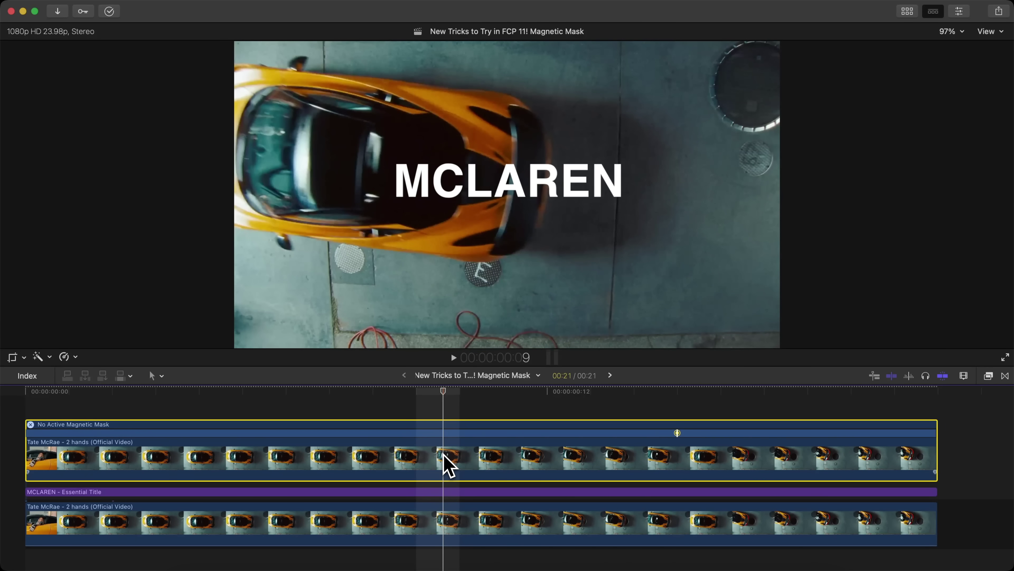
{"action": "left_click", "coordinate": [959, 11]}
{"action": "left_click_drag", "start_coordinate": [886, 95], "coordinate": [901, 95]}
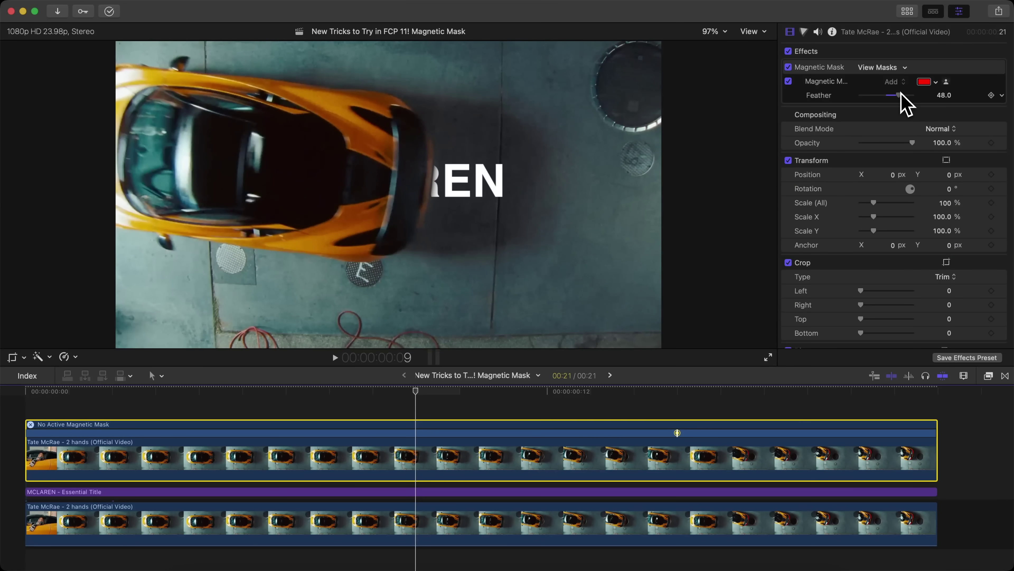
{"action": "key", "text": "space"}
{"action": "key", "text": "space"}
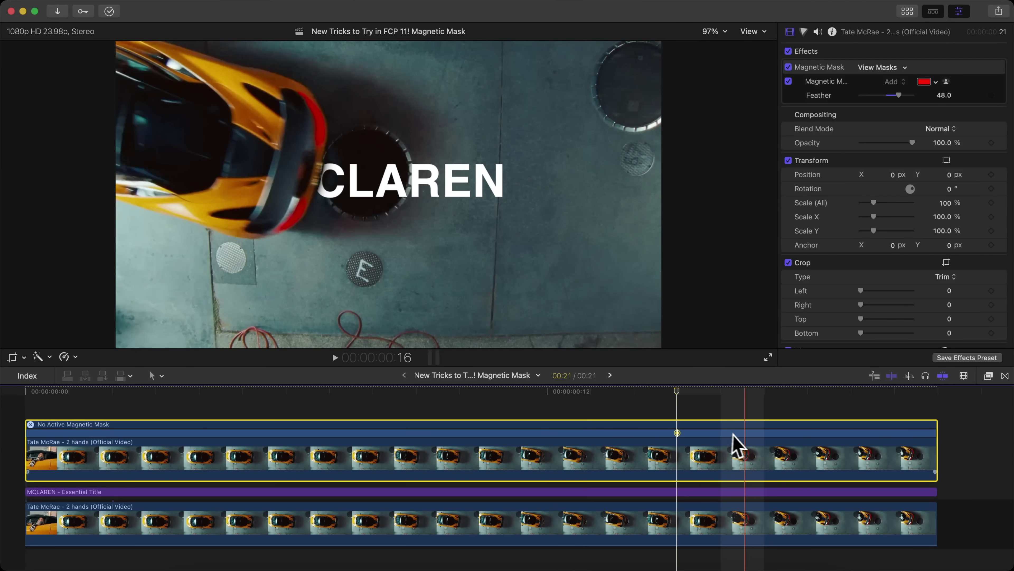
{"action": "key", "text": "space"}
{"action": "key", "text": "space"}
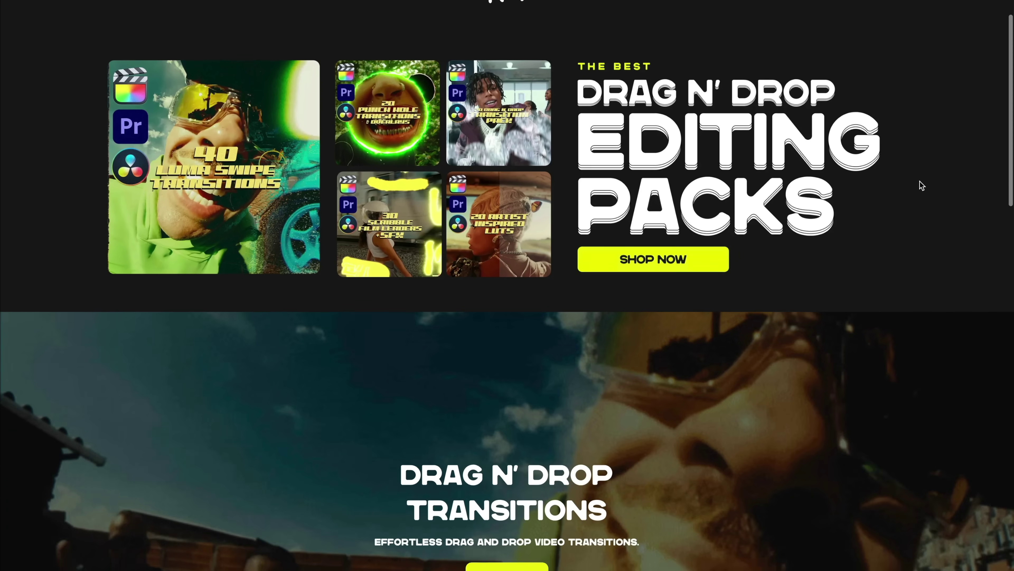
- Open the LUMA TRANSITIONS folder for import and place a luma swipe clip above the first clip's end in the Luma timeline
{"action": "scroll", "coordinate": [920, 181], "scroll_direction": "down", "scroll_amount": 10}
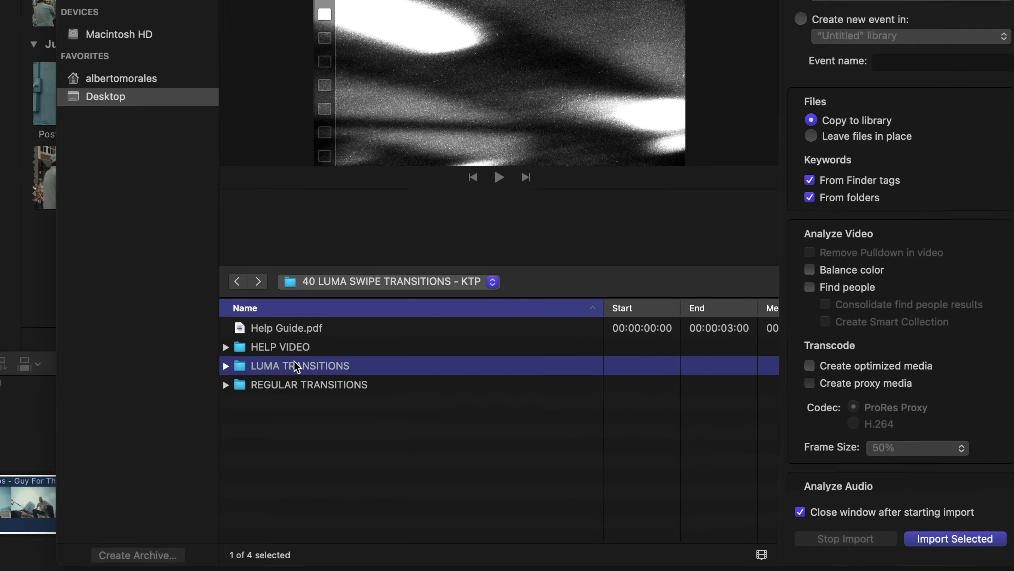
{"action": "double_click", "coordinate": [294, 363]}
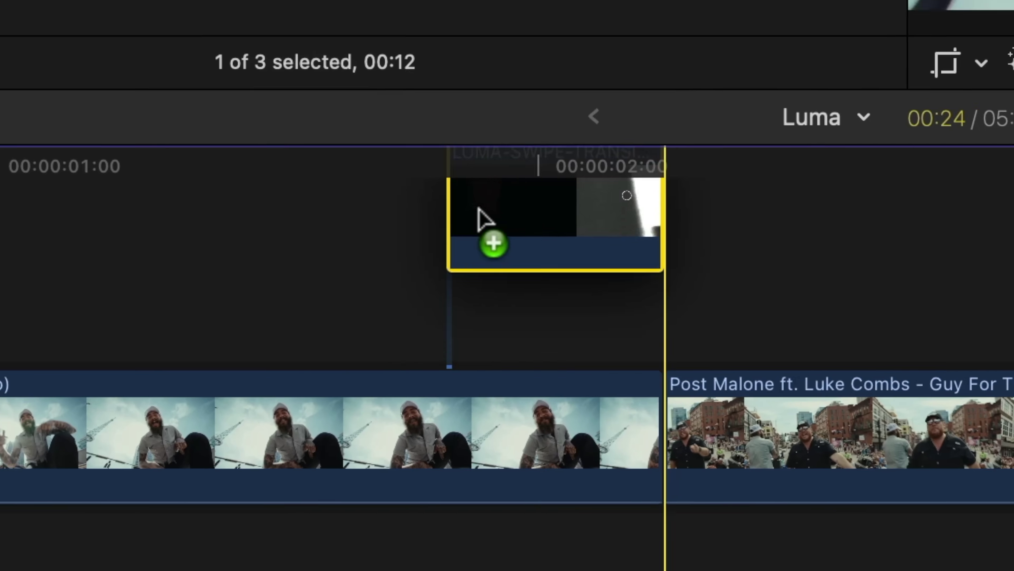
{"action": "left_click_drag", "start_coordinate": [480, 220], "coordinate": [455, 220]}
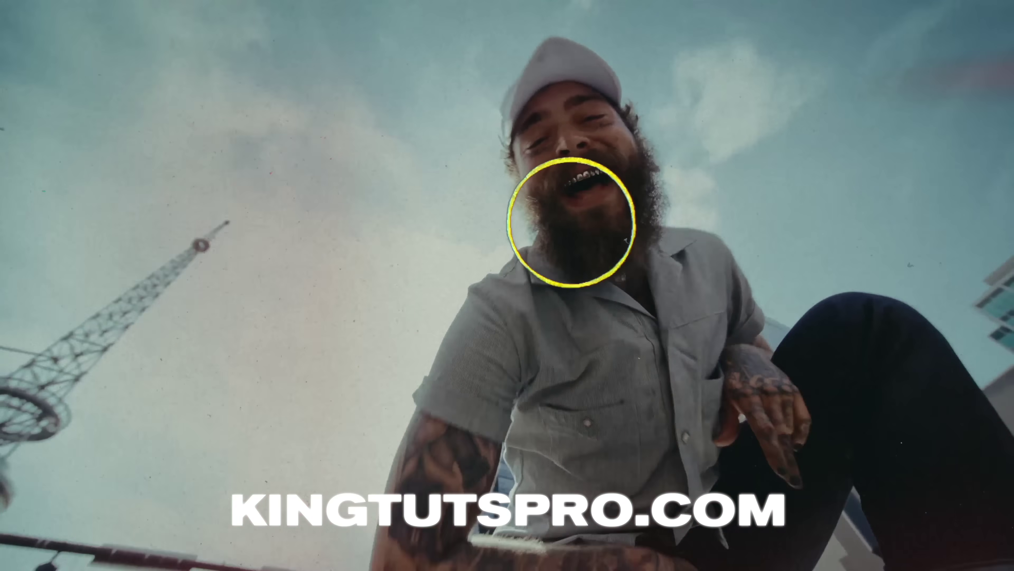